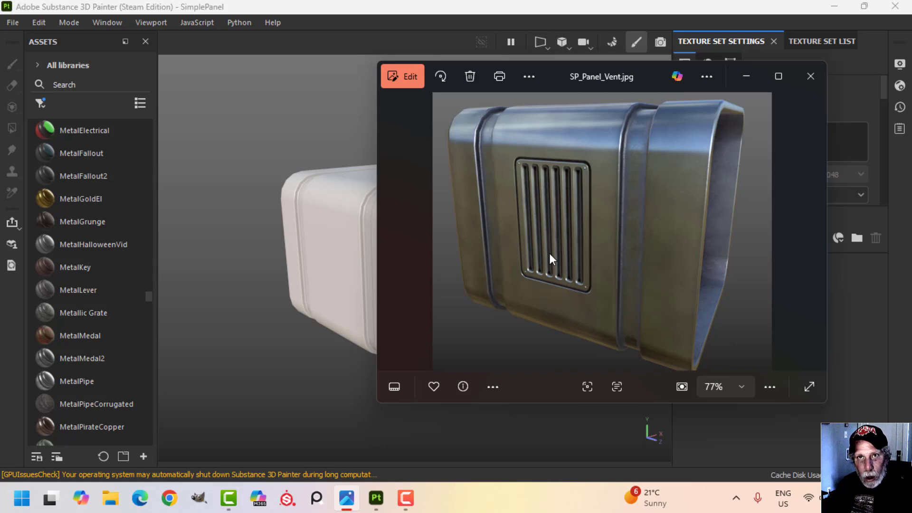
# - Put away the reference image, search the assets for "chrom" and apply Chrome Blue Tint to the model as a layer
pyautogui.click(746, 78)
pyautogui.keyDown('alt'); pyautogui.moveTo(374, 247); pyautogui.dragTo(438, 259); pyautogui.keyUp('alt')
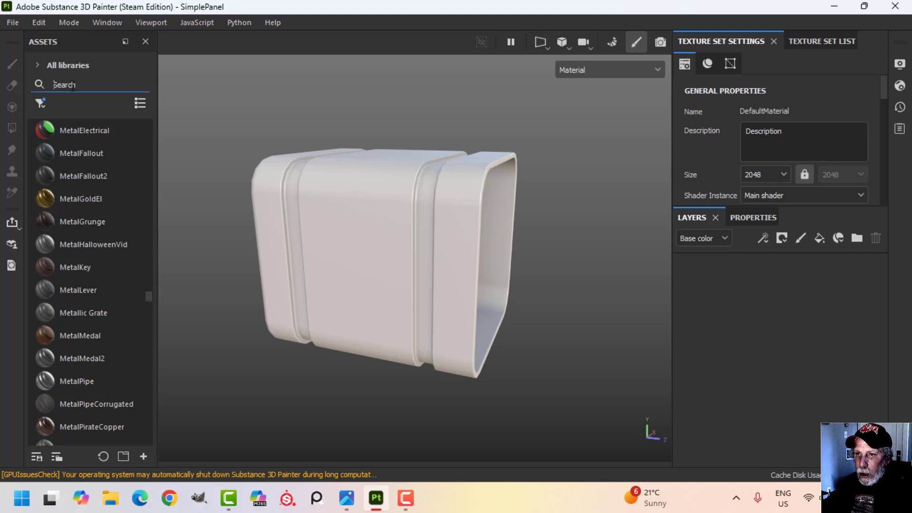
pyautogui.write('chrom')
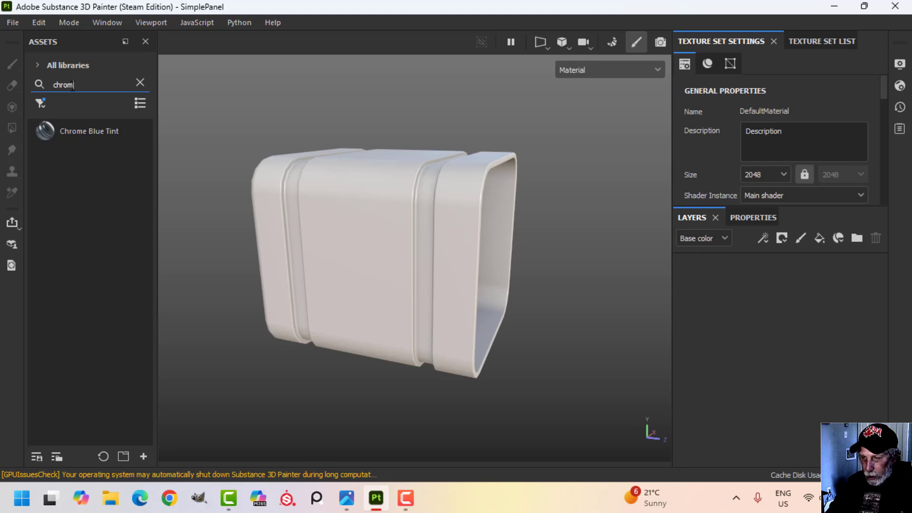
pyautogui.moveTo(83, 126); pyautogui.dragTo(347, 207)
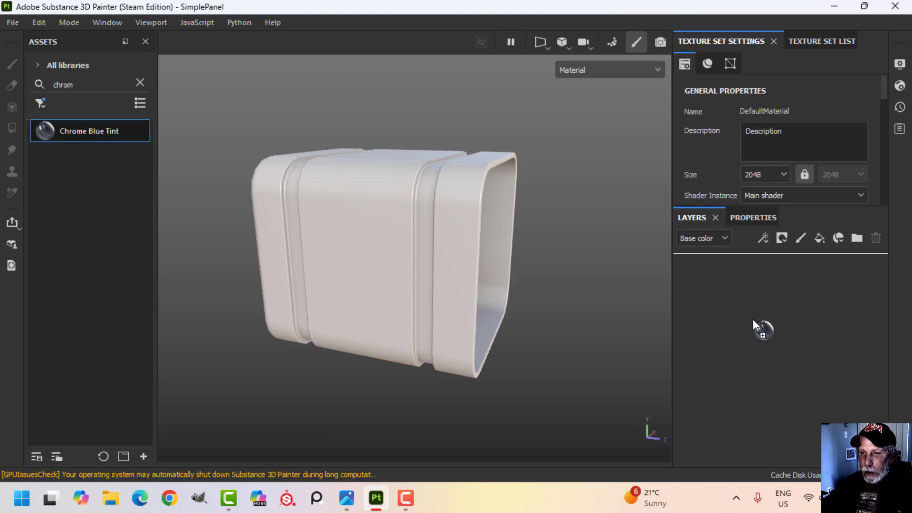
pyautogui.keyDown('alt'); pyautogui.moveTo(515, 279); pyautogui.dragTo(515, 259); pyautogui.keyUp('alt')
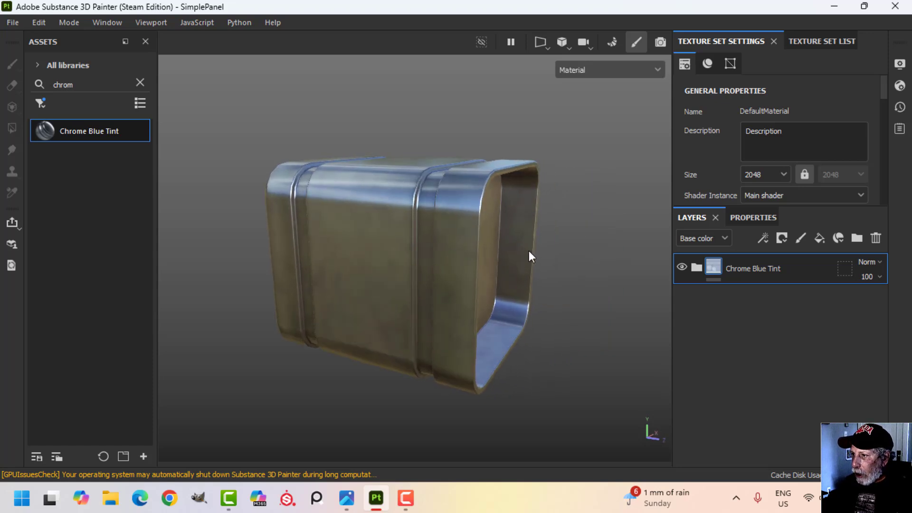
# - Add a fill layer above Chrome Blue Tint and turn off its metallic and normal channels
pyautogui.click(819, 237)
pyautogui.click(753, 218)
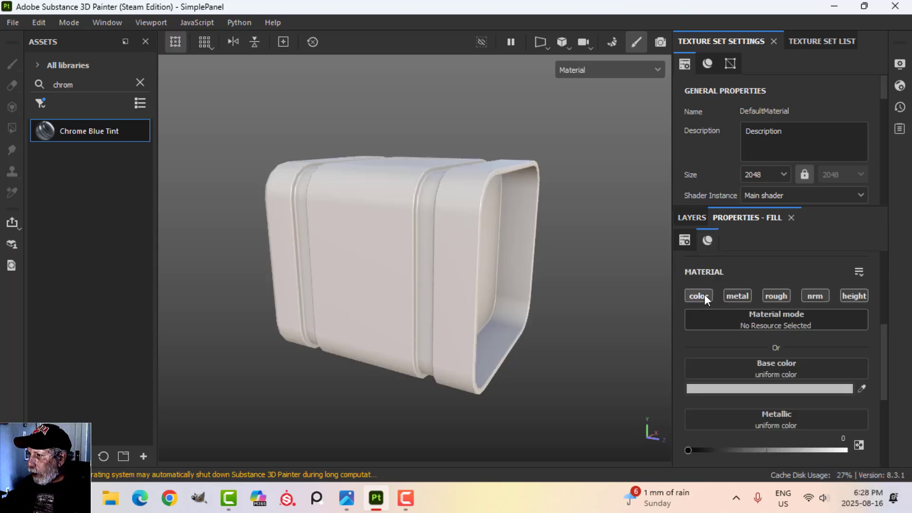
pyautogui.click(815, 296)
pyautogui.click(848, 296)
# - Give the fill layer a roughness of about 0.96, a height of -1 and a near-black base color
pyautogui.scroll(-2, 782, 431)
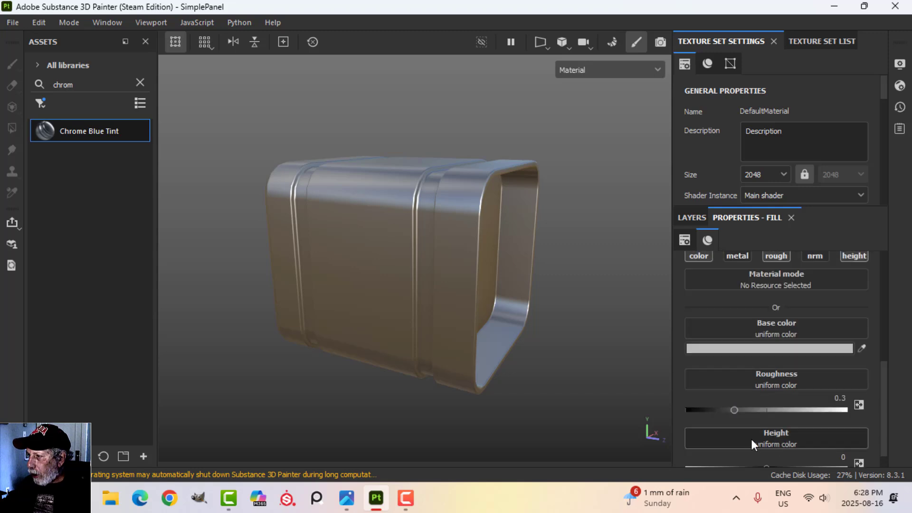
pyautogui.moveTo(734, 410); pyautogui.dragTo(840, 406)
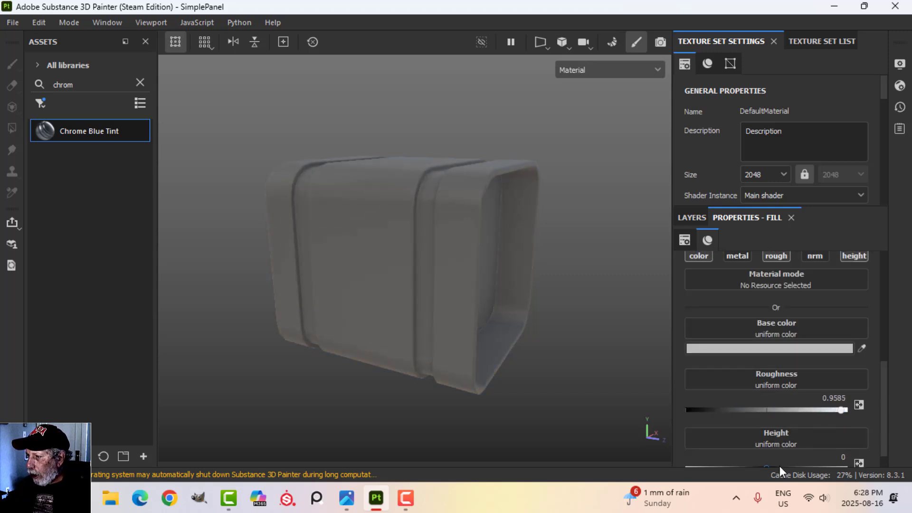
pyautogui.scroll(-1, 775, 456)
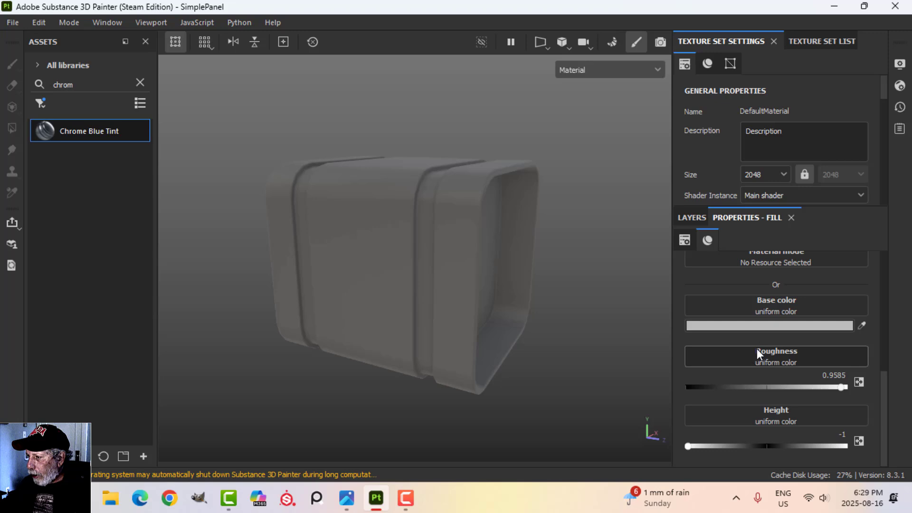
pyautogui.click(764, 326)
pyautogui.click(607, 382)
pyautogui.moveTo(597, 383)
pyautogui.mouseDown()
pyautogui.moveTo(589, 388)
pyautogui.moveTo(605, 380)
pyautogui.mouseUp()
pyautogui.click(750, 222)
# - Add a black mask to the fill layer and a paint effect on that mask
pyautogui.click(705, 225)
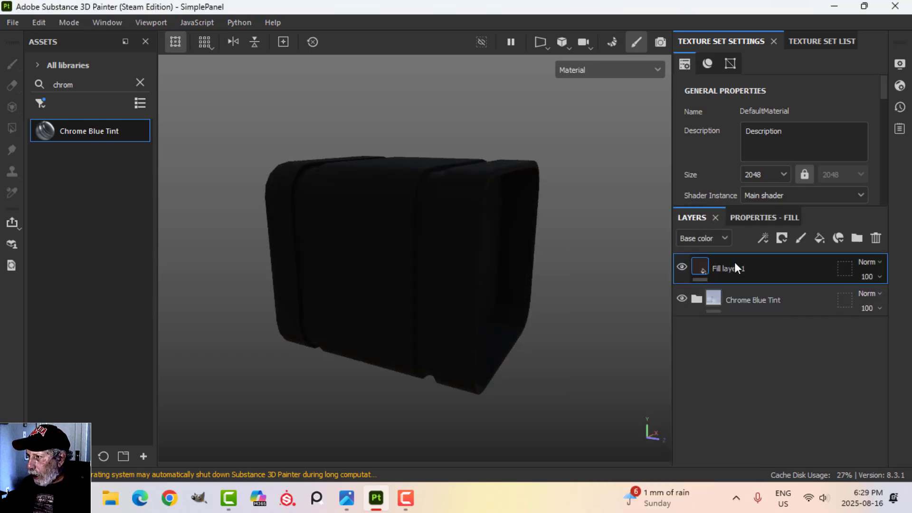
pyautogui.click(779, 237)
pyautogui.click(786, 271)
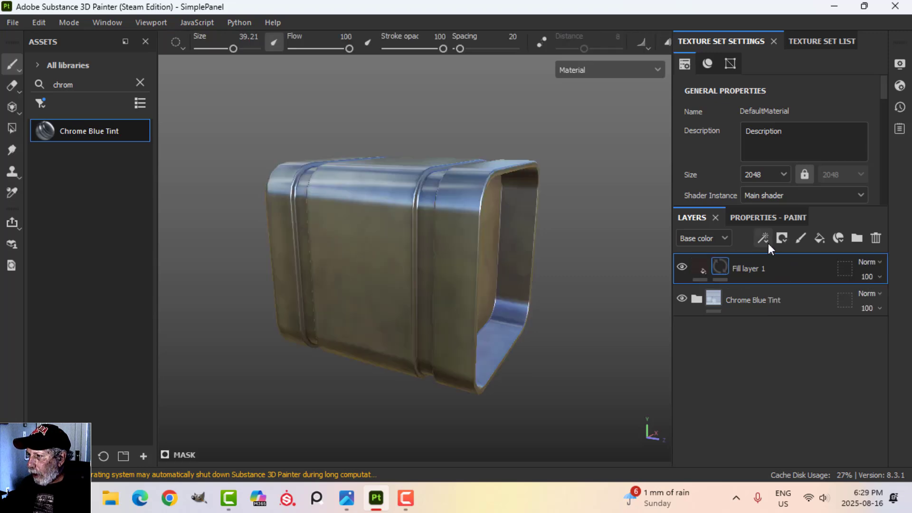
pyautogui.click(765, 240)
pyautogui.click(787, 269)
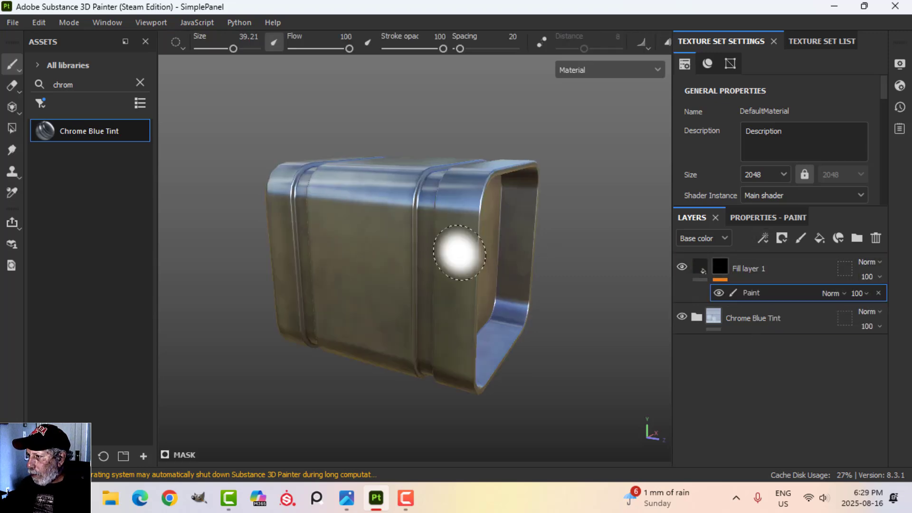
# - Filter the assets to alphas, search for "sq" and load the square rectangle alpha into the brush for painting on the side
pyautogui.moveTo(557, 238)
pyautogui.keyDown('alt'); pyautogui.mouseDown()
pyautogui.moveTo(377, 255)
pyautogui.moveTo(338, 209)
pyautogui.moveTo(523, 247)
pyautogui.moveTo(429, 261)
pyautogui.moveTo(487, 252)
pyautogui.moveTo(409, 272)
pyautogui.moveTo(452, 269)
pyautogui.moveTo(430, 265)
pyautogui.mouseUp(); pyautogui.keyUp('alt')
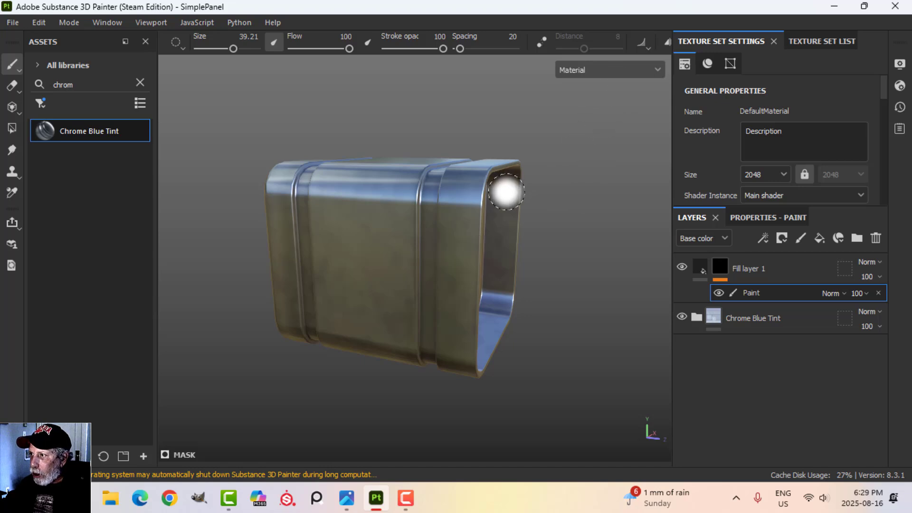
pyautogui.scroll(-5, 523, 191)
pyautogui.keyDown('alt'); pyautogui.moveTo(443, 261); pyautogui.dragTo(456, 281); pyautogui.keyUp('alt')
pyautogui.scroll(3, 440, 269)
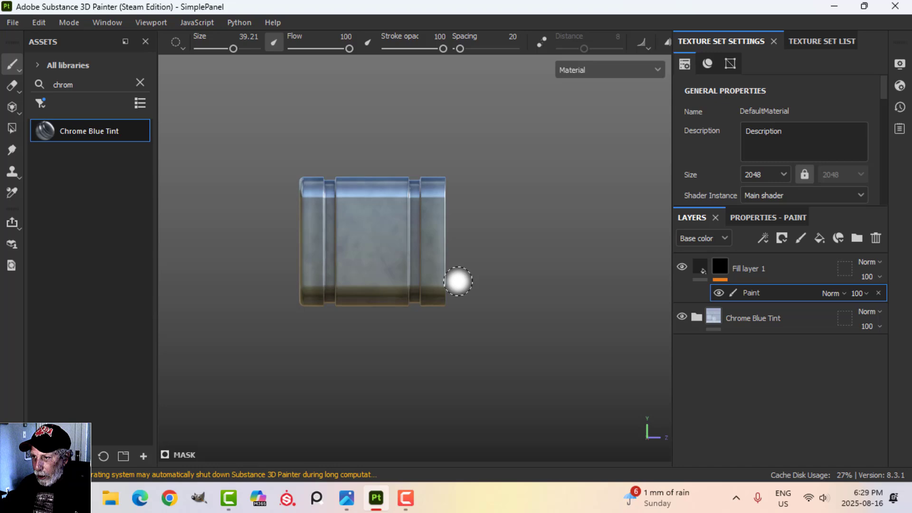
pyautogui.scroll(3, 490, 288)
pyautogui.keyDown('alt'); pyautogui.moveTo(491, 288); pyautogui.dragTo(452, 292, button='middle'); pyautogui.keyUp('alt')
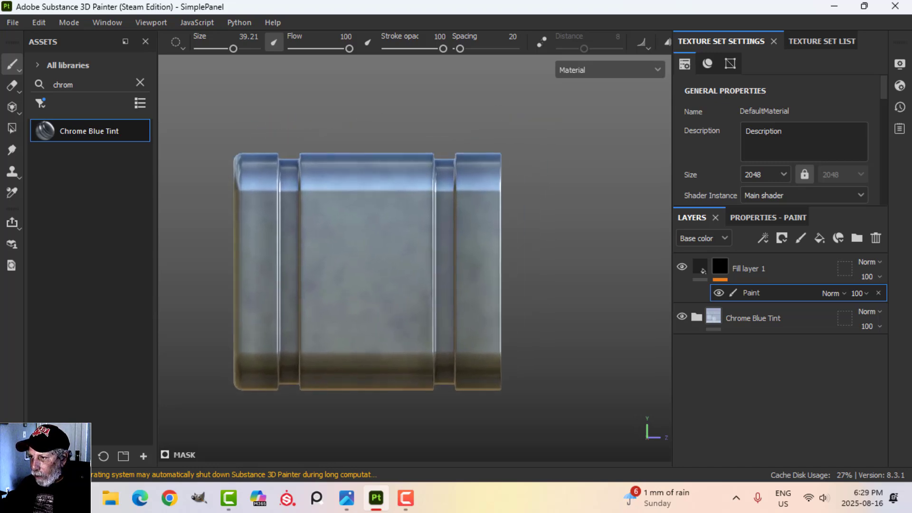
pyautogui.scroll(2, 478, 274)
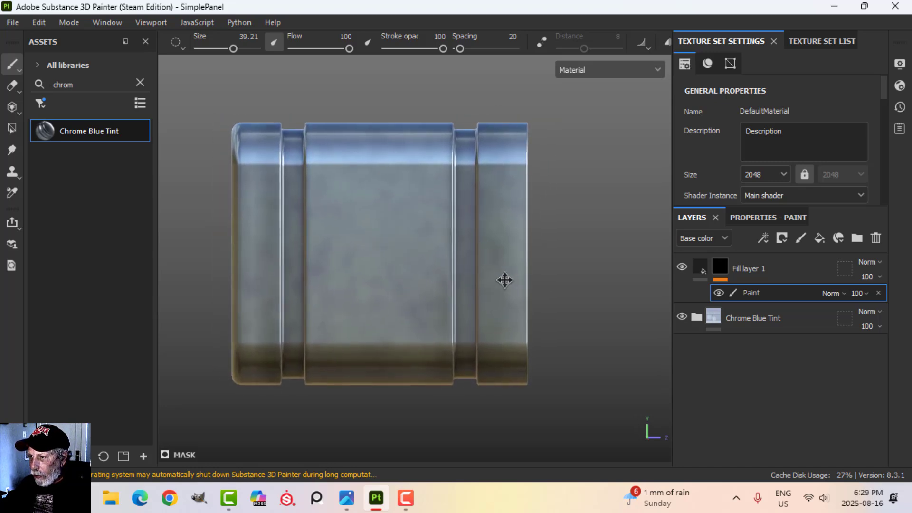
pyautogui.click(140, 83)
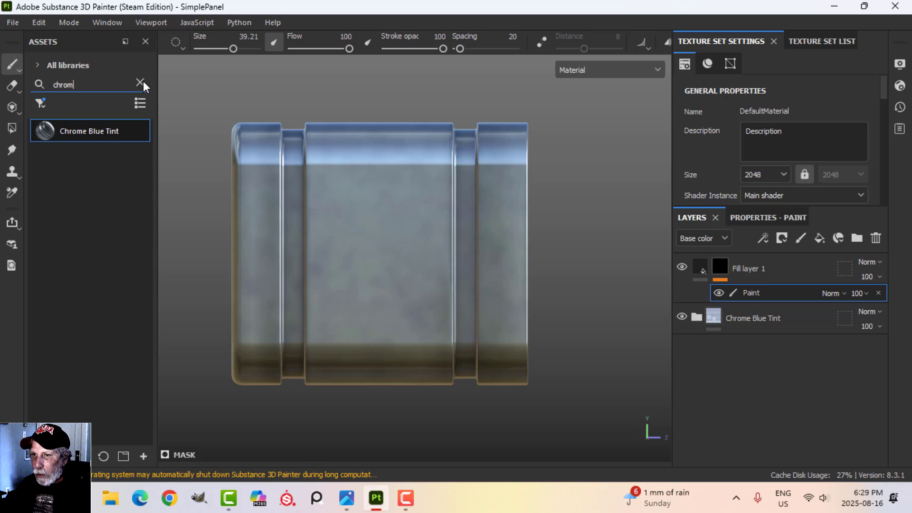
pyautogui.click(41, 103)
pyautogui.click(73, 187)
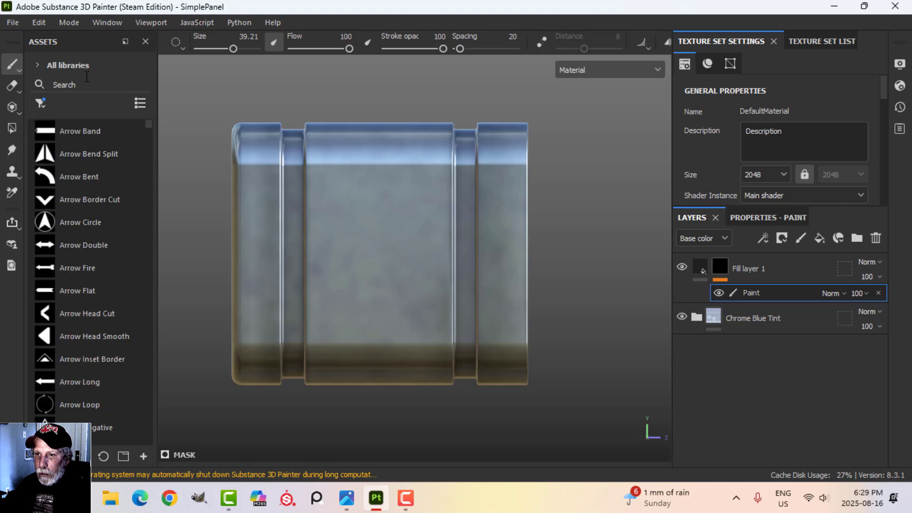
pyautogui.click(87, 78)
pyautogui.write('sq')
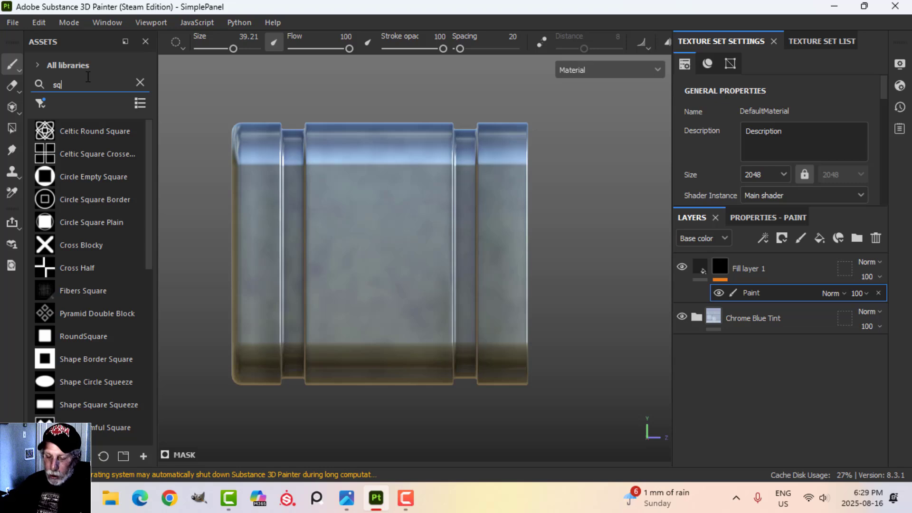
pyautogui.scroll(-2, 83, 294)
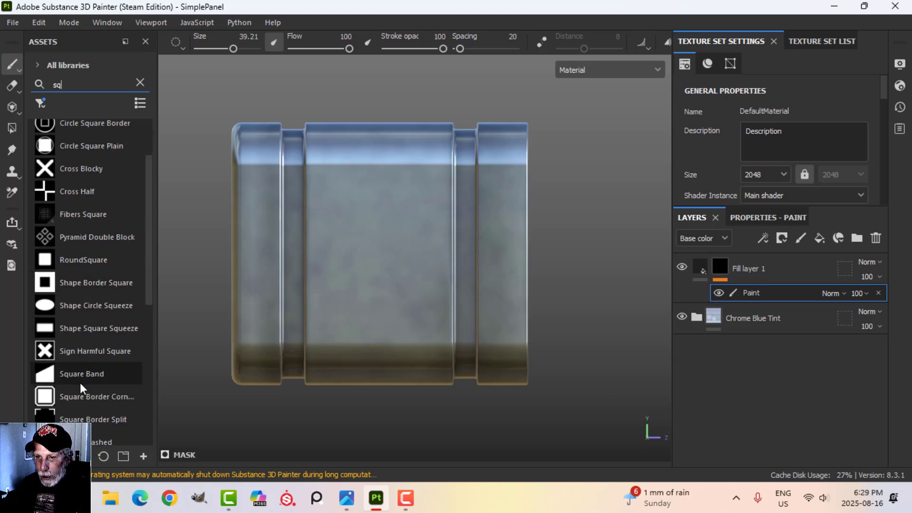
pyautogui.scroll(-3, 80, 383)
pyautogui.click(117, 434)
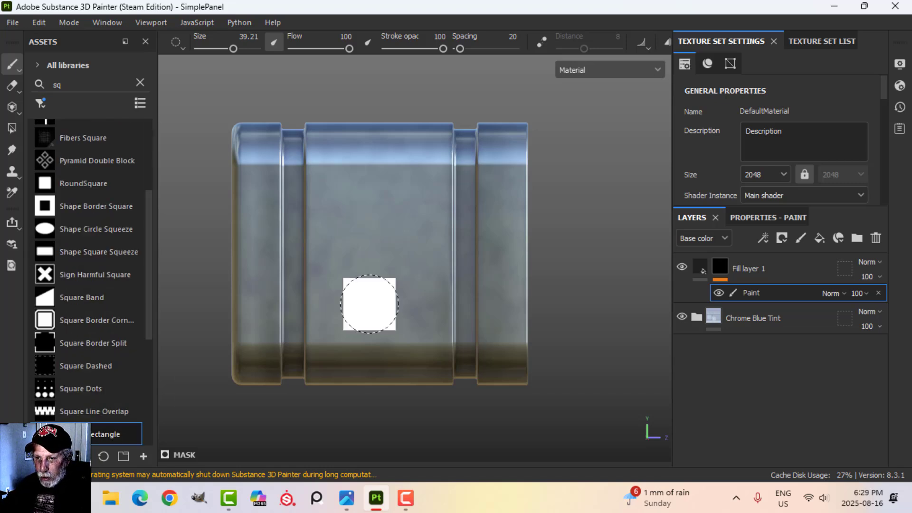
# - Paint an upright rectangle in the mask on the middle panel, using a brush size of 61.47 and a snapped straight vertical stroke
pyautogui.keyDown('ctrl'); pyautogui.moveTo(365, 203); pyautogui.dragTo(365, 203, button='right'); pyautogui.keyUp('ctrl')
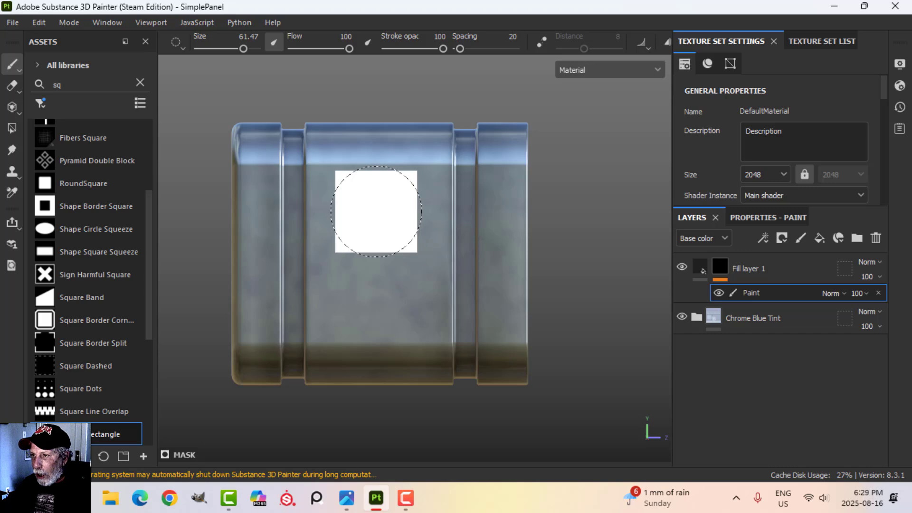
pyautogui.click(376, 211)
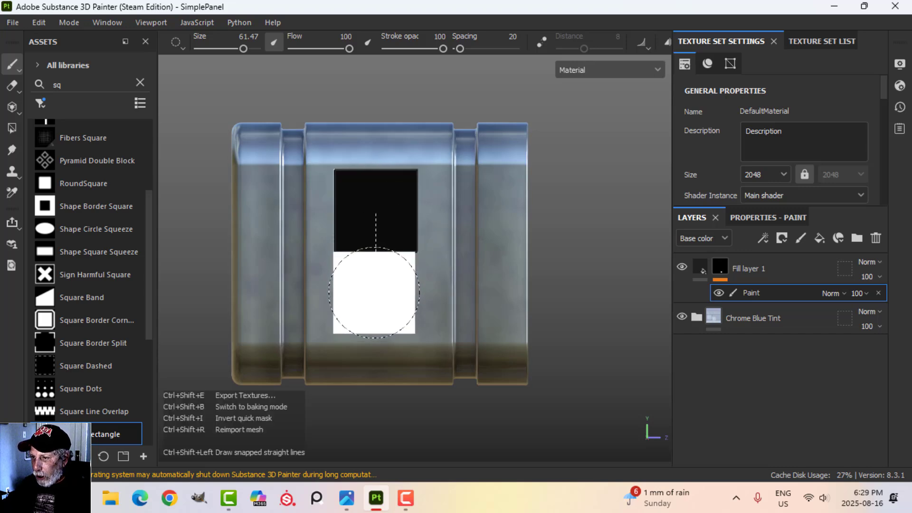
pyautogui.keyDown('ctrl'); pyautogui.keyDown('shift'); pyautogui.click(374, 292); pyautogui.keyUp('shift'); pyautogui.keyUp('ctrl')
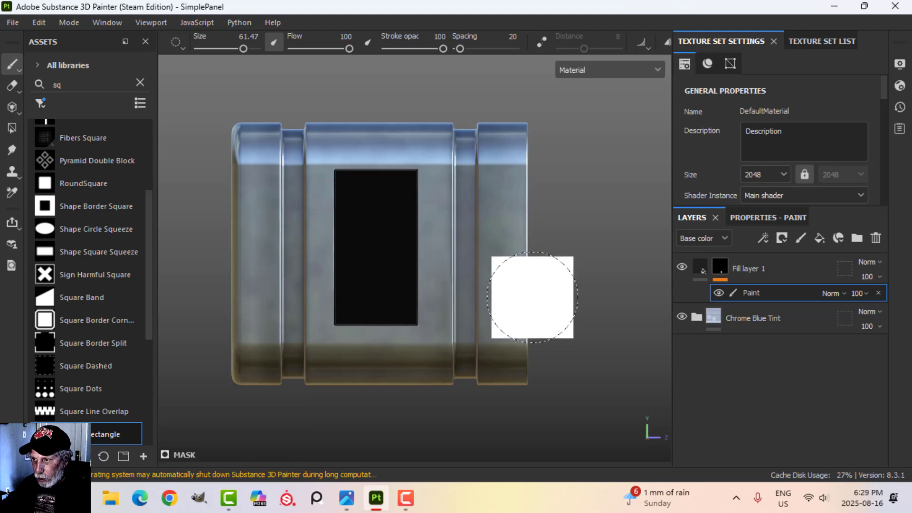
pyautogui.scroll(-1, 512, 263)
pyautogui.moveTo(512, 263)
pyautogui.keyDown('alt'); pyautogui.mouseDown()
pyautogui.moveTo(369, 284)
pyautogui.moveTo(433, 271)
pyautogui.moveTo(352, 280)
pyautogui.moveTo(266, 258)
pyautogui.moveTo(494, 257)
pyautogui.moveTo(403, 264)
pyautogui.moveTo(337, 290)
pyautogui.mouseUp(); pyautogui.keyUp('alt')
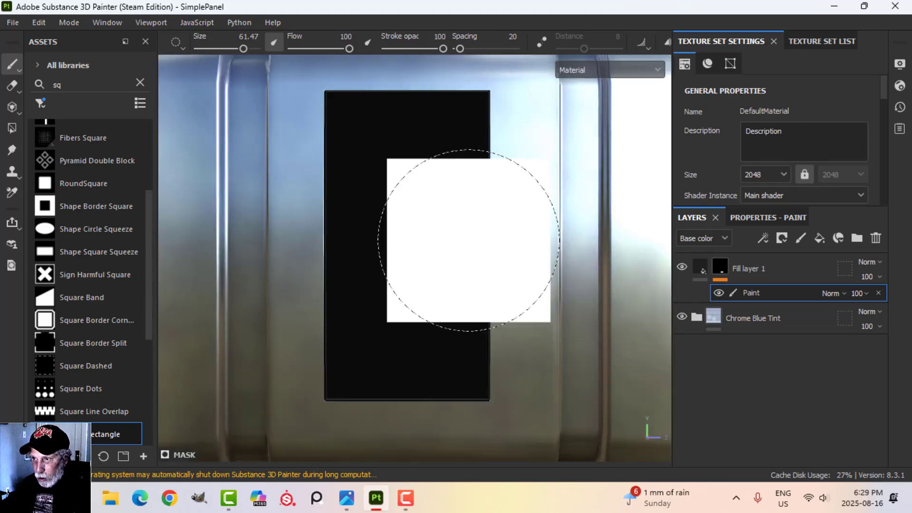
pyautogui.moveTo(499, 224)
pyautogui.keyDown('alt'); pyautogui.mouseDown()
pyautogui.moveTo(393, 263)
pyautogui.moveTo(406, 262)
pyautogui.mouseUp(); pyautogui.keyUp('alt')
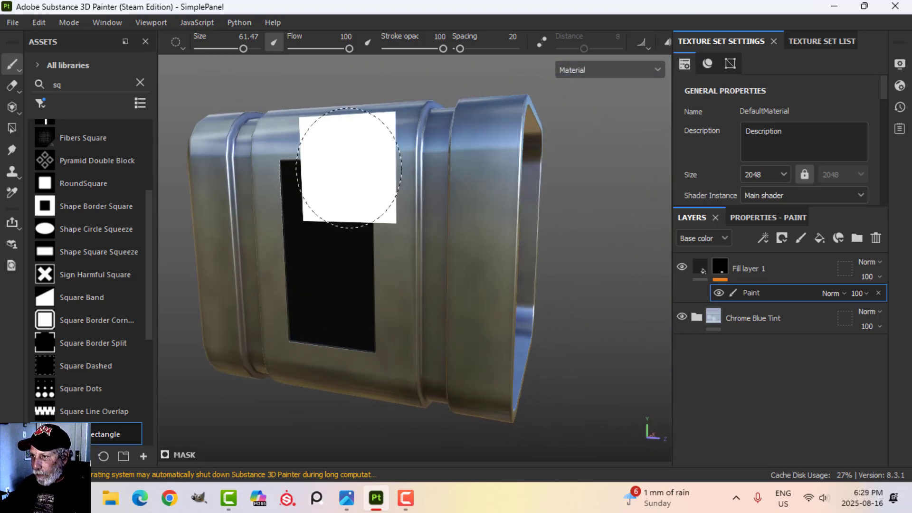
# - Add a Blur filter to the fill layer's mask with a blur intensity of 1.8
pyautogui.click(762, 241)
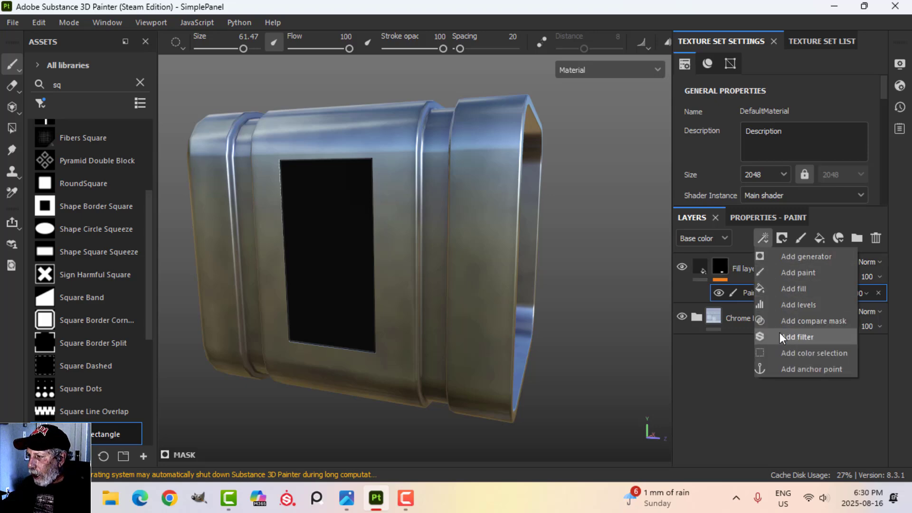
pyautogui.click(780, 333)
pyautogui.click(768, 222)
pyautogui.click(783, 273)
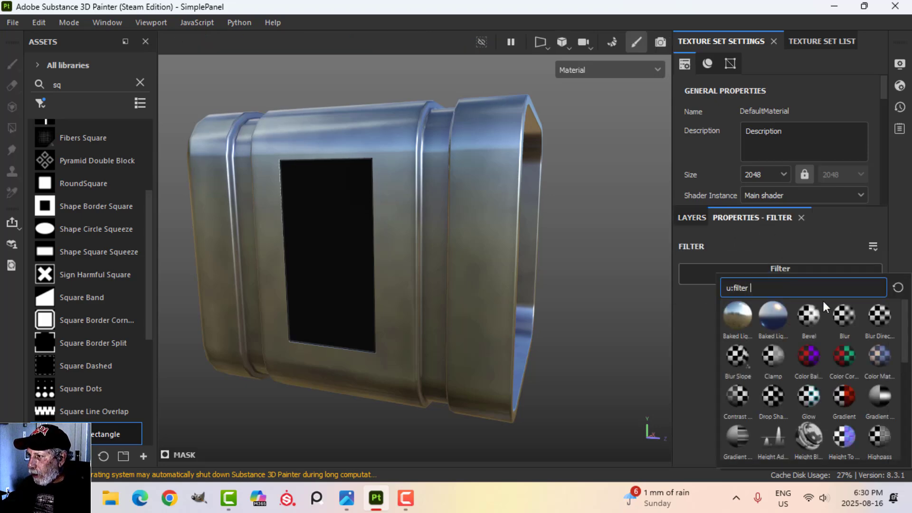
pyautogui.click(837, 318)
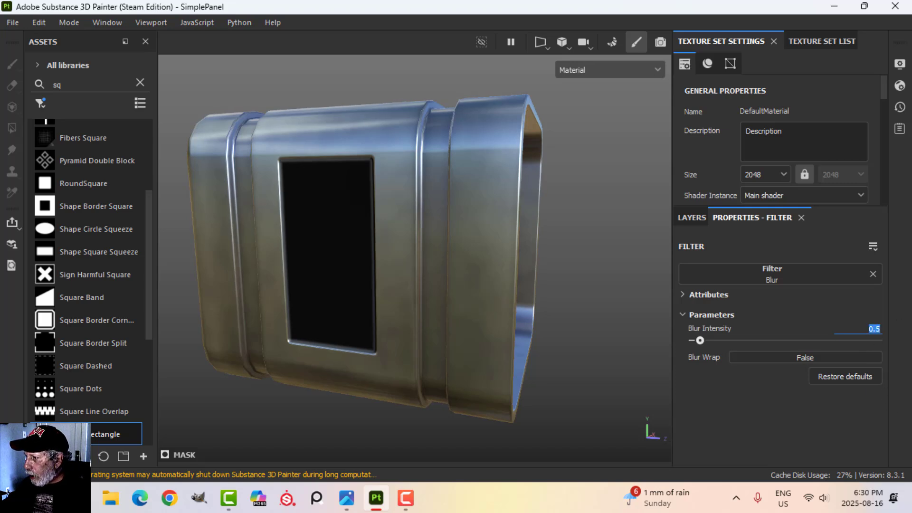
pyautogui.press('Return')
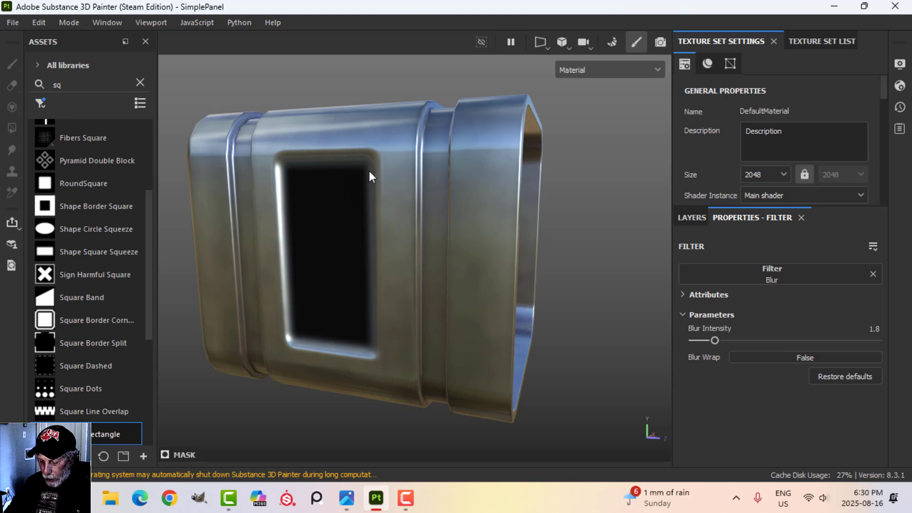
pyautogui.moveTo(366, 227)
pyautogui.keyDown('alt'); pyautogui.mouseDown()
pyautogui.moveTo(354, 220)
pyautogui.moveTo(371, 216)
pyautogui.mouseUp(); pyautogui.keyUp('alt')
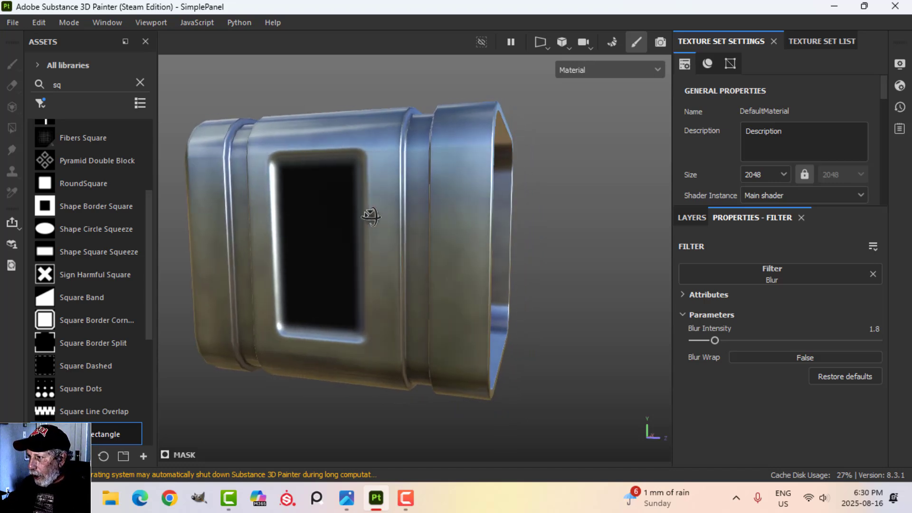
# - Add a Levels effect above the blur and narrow its input range to tighten the rectangle's edges into rounded corners
pyautogui.click(691, 214)
pyautogui.click(763, 237)
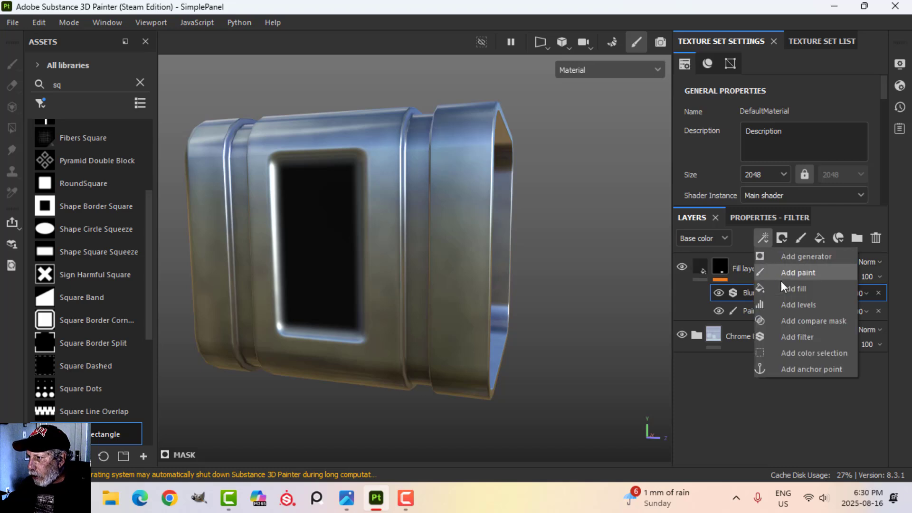
pyautogui.click(787, 303)
pyautogui.click(777, 221)
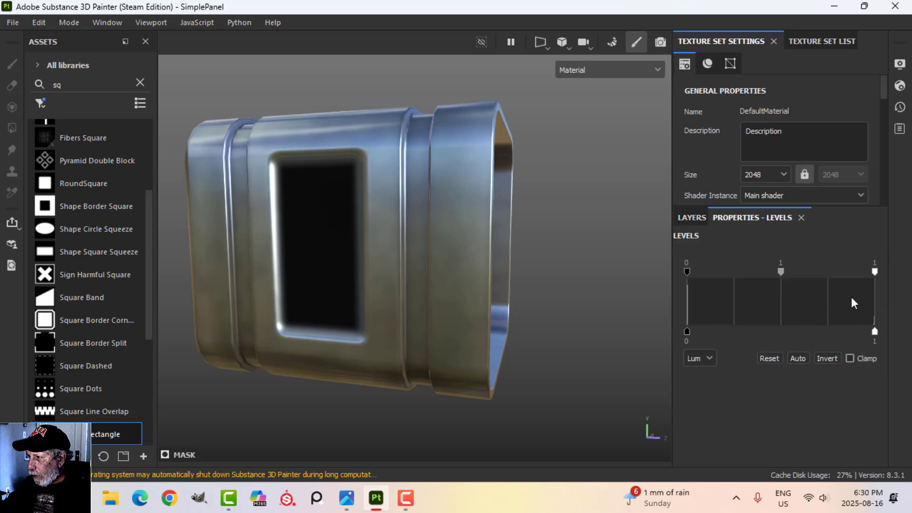
pyautogui.moveTo(873, 274); pyautogui.dragTo(793, 277)
pyautogui.moveTo(687, 271); pyautogui.dragTo(704, 272)
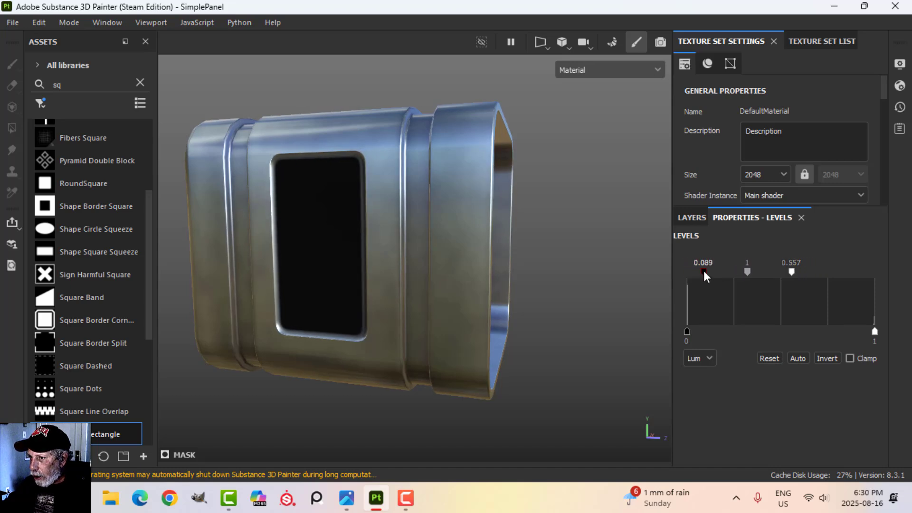
pyautogui.moveTo(792, 272); pyautogui.dragTo(780, 274)
pyautogui.moveTo(874, 331)
pyautogui.mouseDown()
pyautogui.moveTo(769, 315)
pyautogui.moveTo(842, 307)
pyautogui.mouseUp()
pyautogui.moveTo(705, 272); pyautogui.dragTo(713, 273)
pyautogui.keyDown('alt'); pyautogui.moveTo(495, 310); pyautogui.dragTo(434, 291); pyautogui.keyUp('alt')
# - Turn off the base color channel in Fill layer 1's material so the rectangle shows the chrome underneath
pyautogui.click(692, 217)
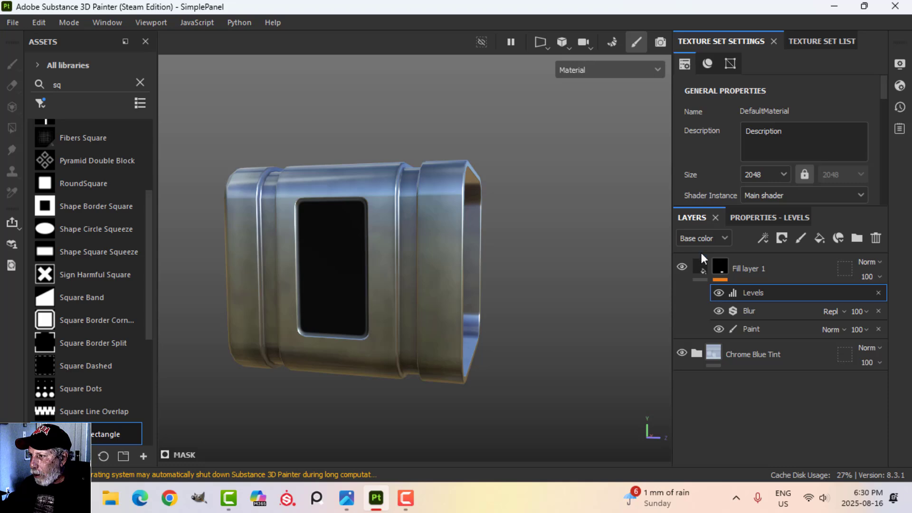
pyautogui.click(702, 271)
pyautogui.click(748, 218)
pyautogui.scroll(3, 760, 304)
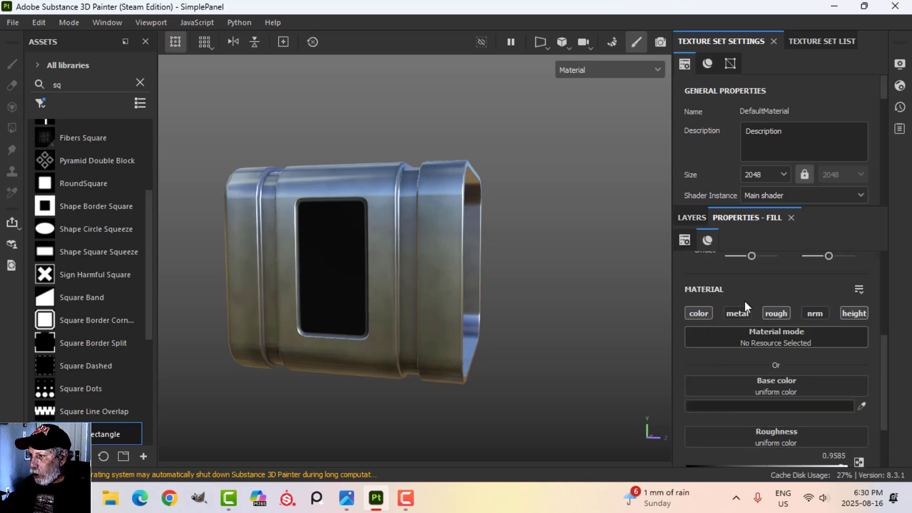
pyautogui.click(699, 353)
pyautogui.keyDown('alt'); pyautogui.moveTo(453, 284); pyautogui.dragTo(465, 266); pyautogui.keyUp('alt')
# - Add a Mask Outline filter above the Levels effect in Fill layer 1's mask
pyautogui.click(693, 217)
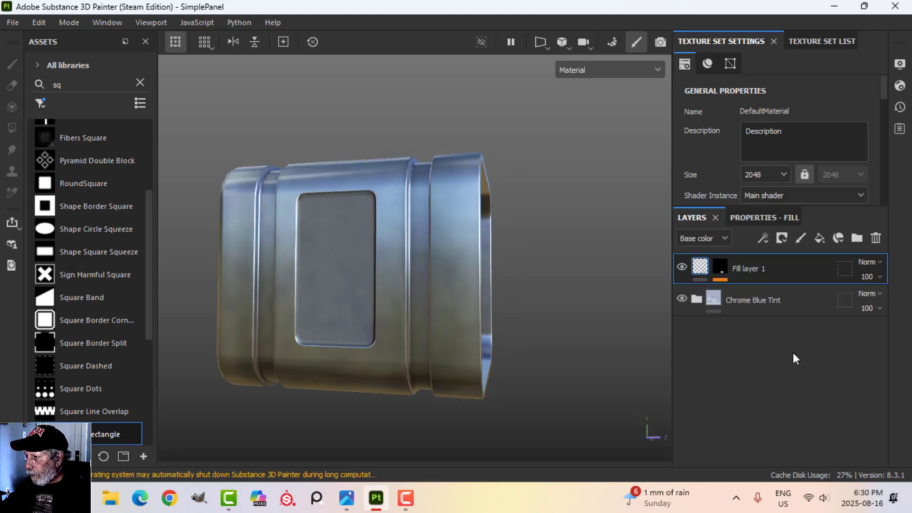
pyautogui.click(727, 268)
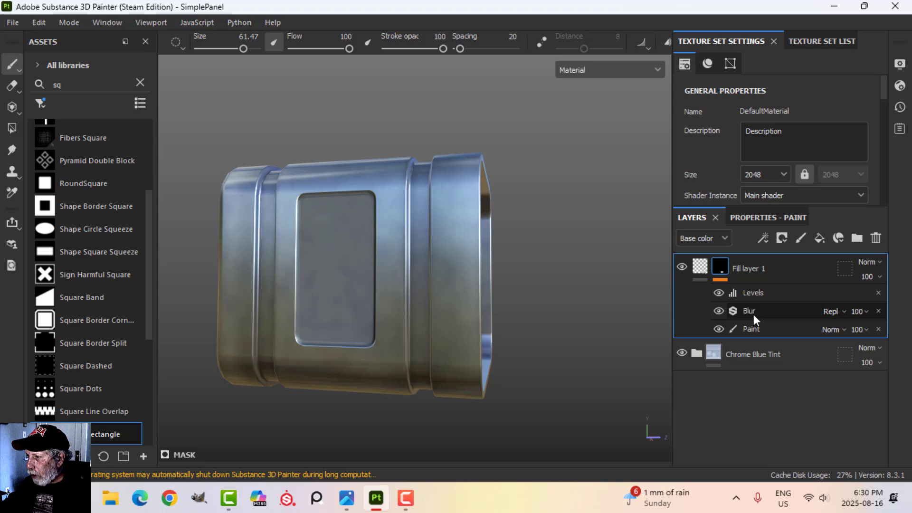
pyautogui.click(752, 292)
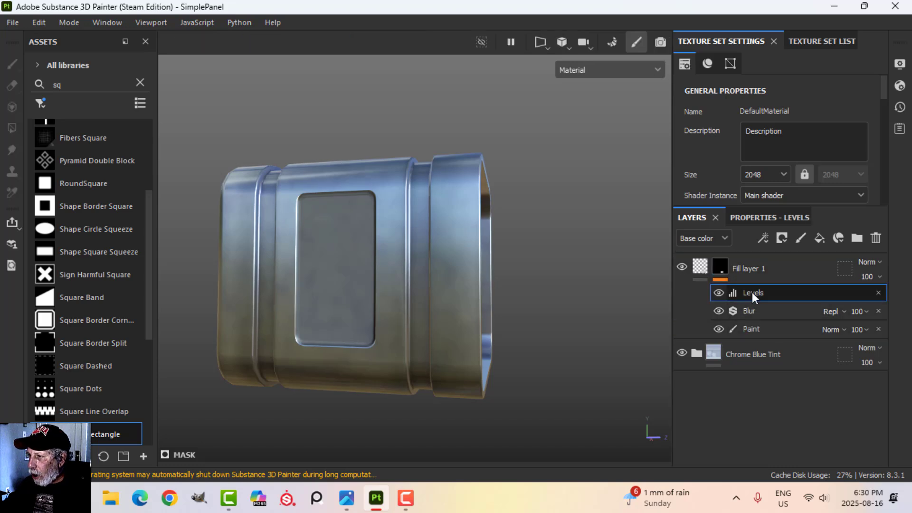
pyautogui.click(764, 237)
pyautogui.click(791, 336)
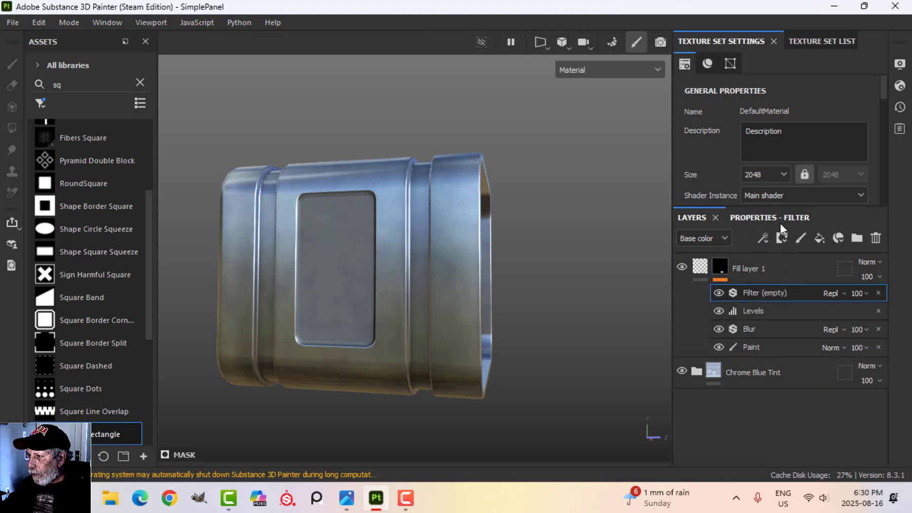
pyautogui.click(780, 219)
pyautogui.click(800, 279)
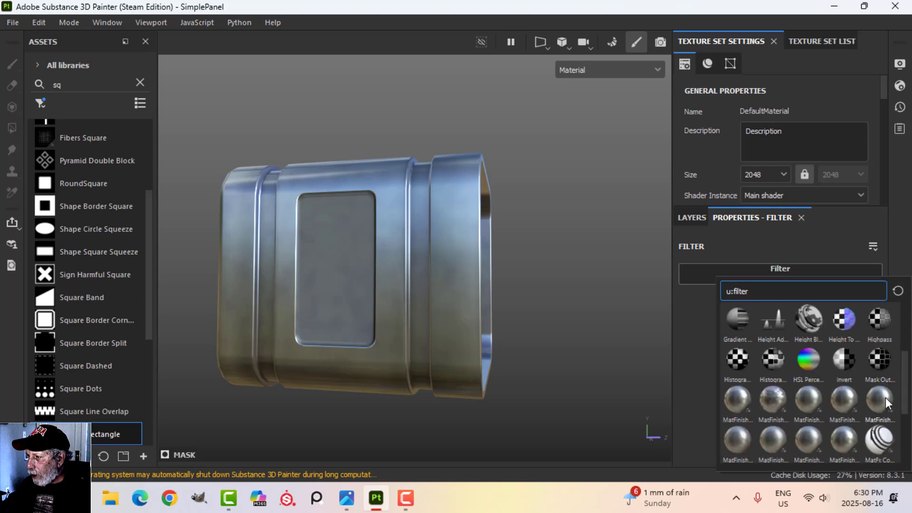
pyautogui.click(881, 364)
pyautogui.keyDown('alt'); pyautogui.moveTo(467, 324); pyautogui.dragTo(430, 316); pyautogui.keyUp('alt')
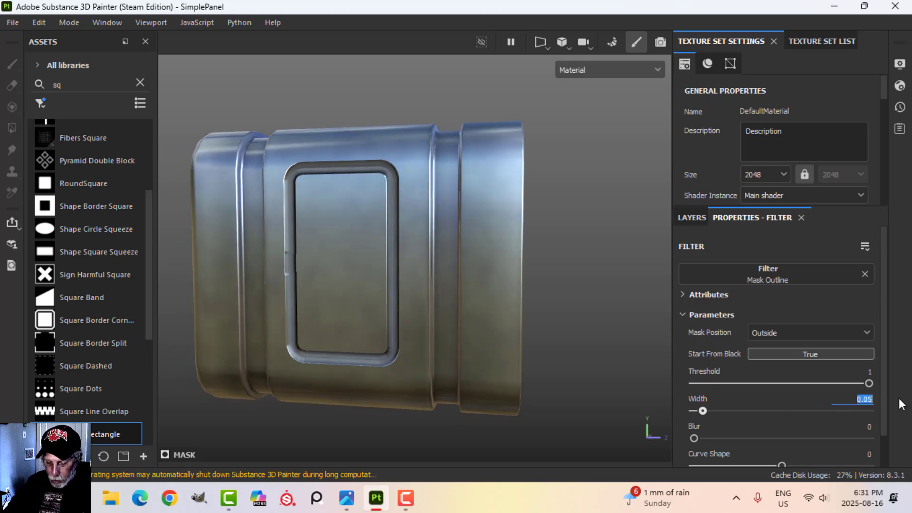
# - Set the Mask Outline's width to 0.02 and blur to 0.01, and lower its curve shape
pyautogui.press('Return')
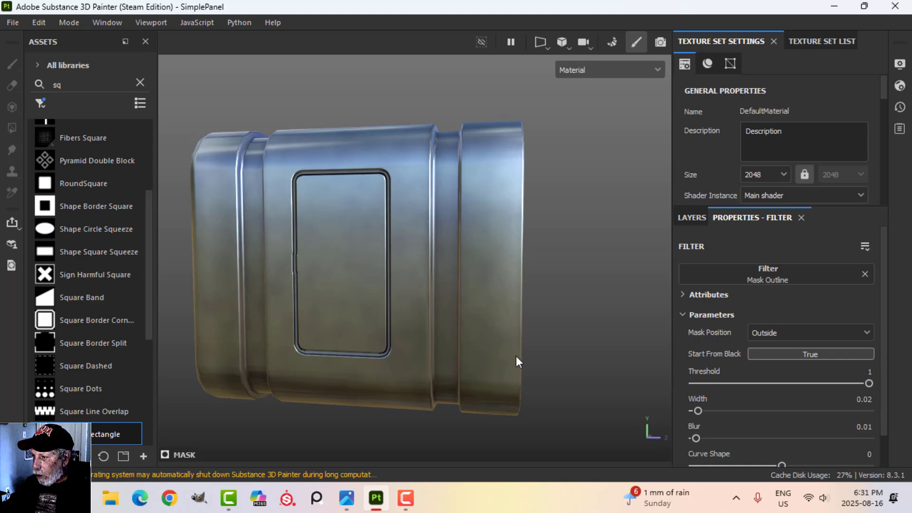
pyautogui.scroll(2, 421, 301)
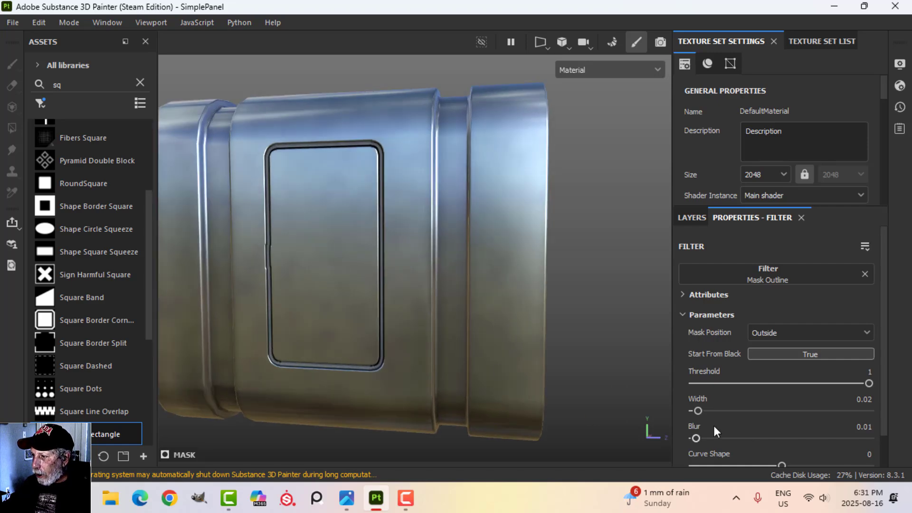
pyautogui.moveTo(779, 464); pyautogui.dragTo(672, 460)
pyautogui.keyDown('alt'); pyautogui.moveTo(286, 315); pyautogui.dragTo(615, 288); pyautogui.keyUp('alt')
# - Add a Levels effect above the Mask Outline and lower its output white level to 0.757
pyautogui.click(693, 217)
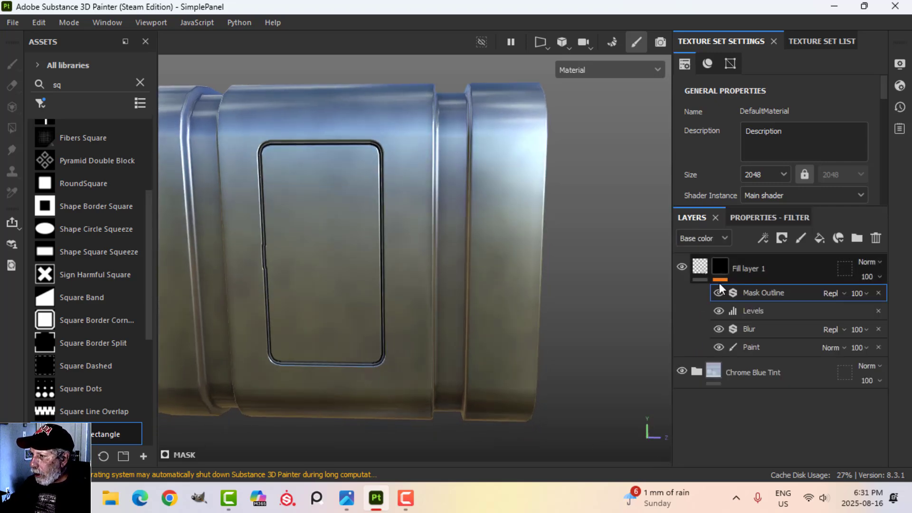
pyautogui.scroll(2, 400, 309)
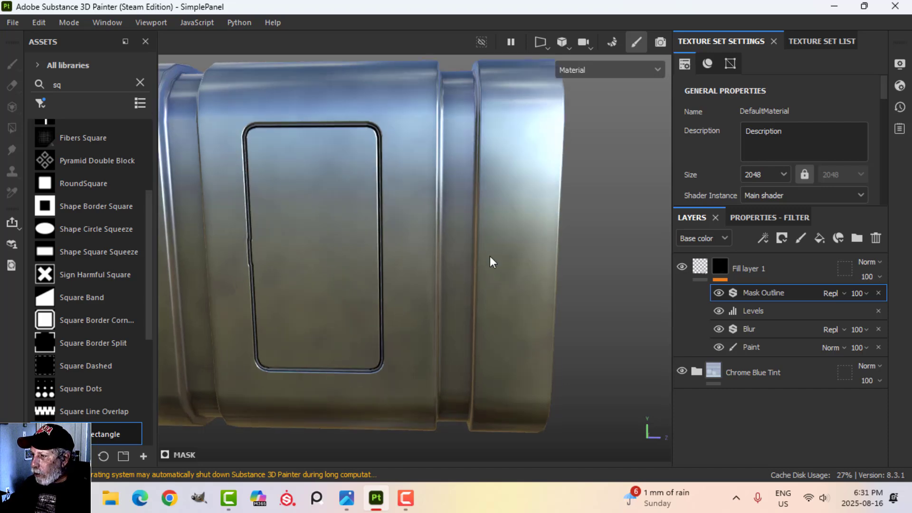
pyautogui.click(762, 237)
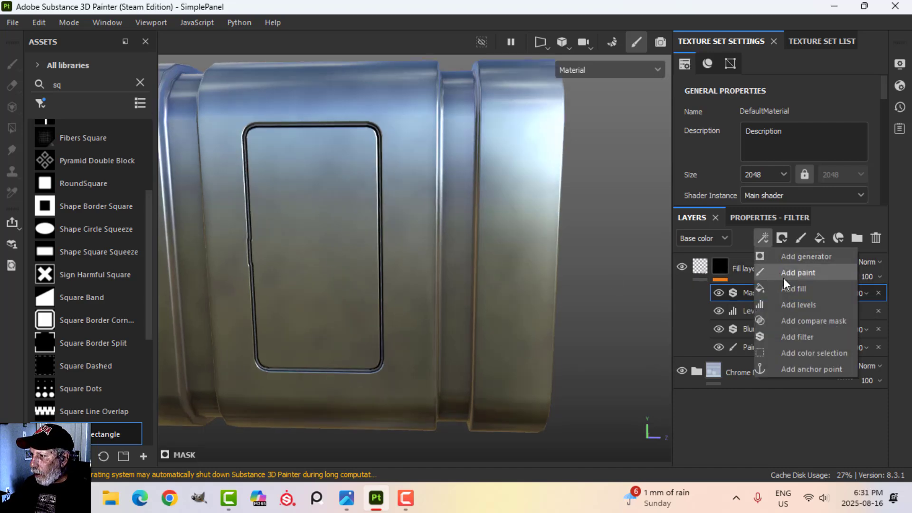
pyautogui.click(796, 305)
pyautogui.click(768, 218)
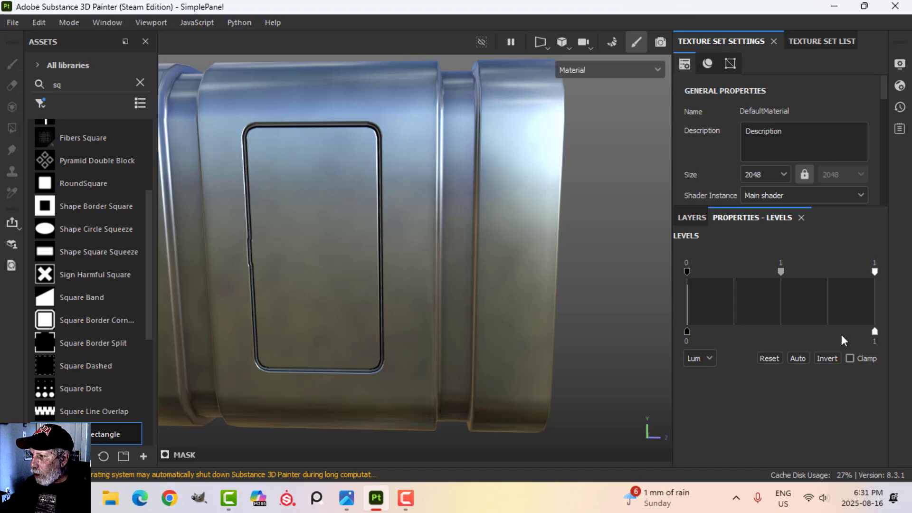
pyautogui.moveTo(875, 332); pyautogui.dragTo(829, 332)
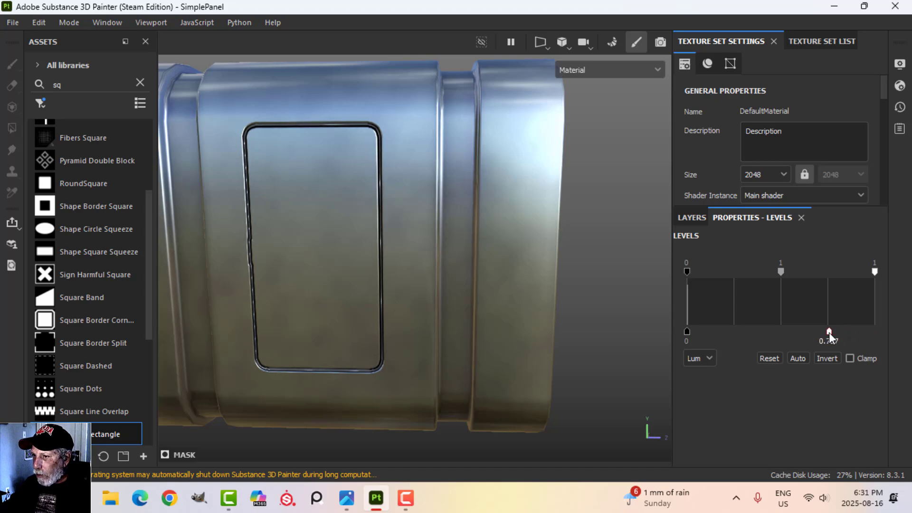
# - Narrow the upper Levels' input range to 0.293 black and 0.6 white, with the midtone at 0.959
pyautogui.moveTo(691, 276); pyautogui.dragTo(724, 273)
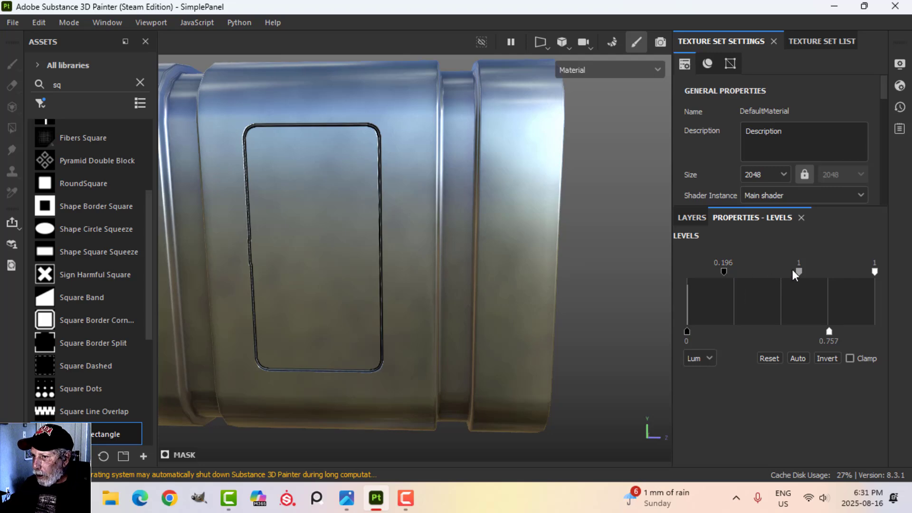
pyautogui.moveTo(800, 277); pyautogui.dragTo(767, 277)
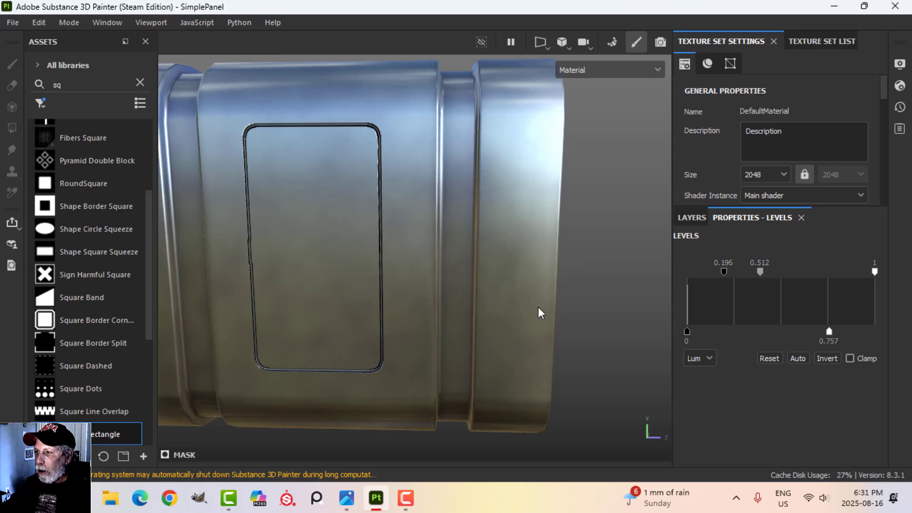
pyautogui.keyDown('alt'); pyautogui.moveTo(539, 311); pyautogui.dragTo(537, 311); pyautogui.keyUp('alt')
pyautogui.moveTo(875, 273); pyautogui.dragTo(799, 274)
pyautogui.keyDown('alt'); pyautogui.moveTo(657, 282); pyautogui.dragTo(518, 264); pyautogui.keyUp('alt')
pyautogui.moveTo(744, 278)
pyautogui.mouseDown()
pyautogui.moveTo(756, 278)
pyautogui.moveTo(739, 275)
pyautogui.mouseUp()
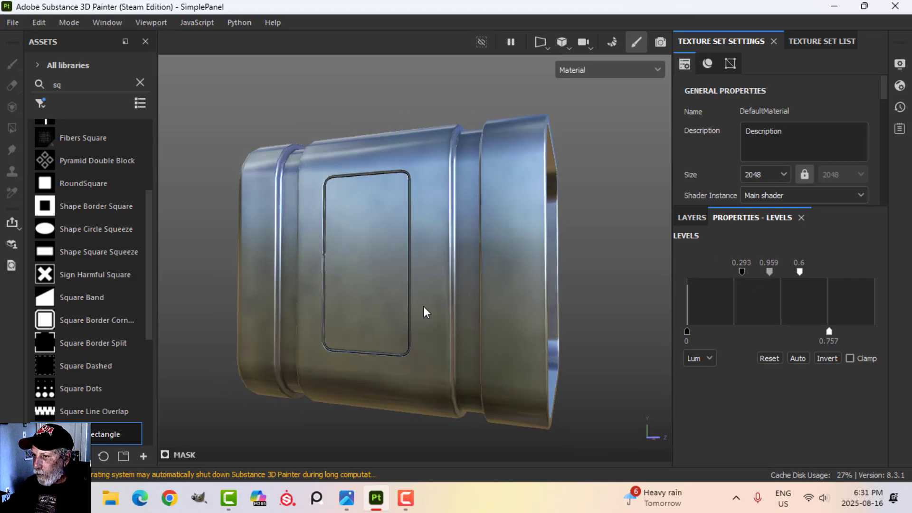
pyautogui.scroll(5, 392, 297)
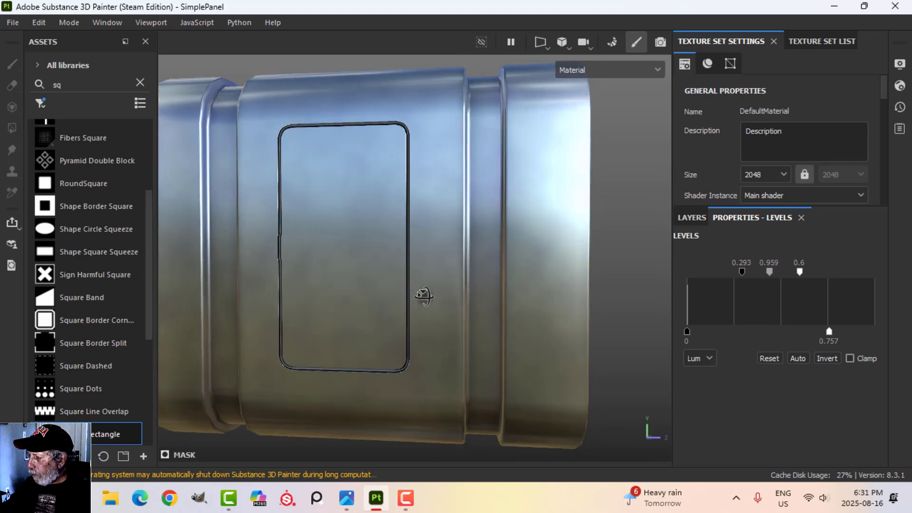
pyautogui.moveTo(424, 296)
pyautogui.keyDown('alt'); pyautogui.mouseDown()
pyautogui.moveTo(438, 283)
pyautogui.moveTo(434, 299)
pyautogui.mouseUp(); pyautogui.keyUp('alt')
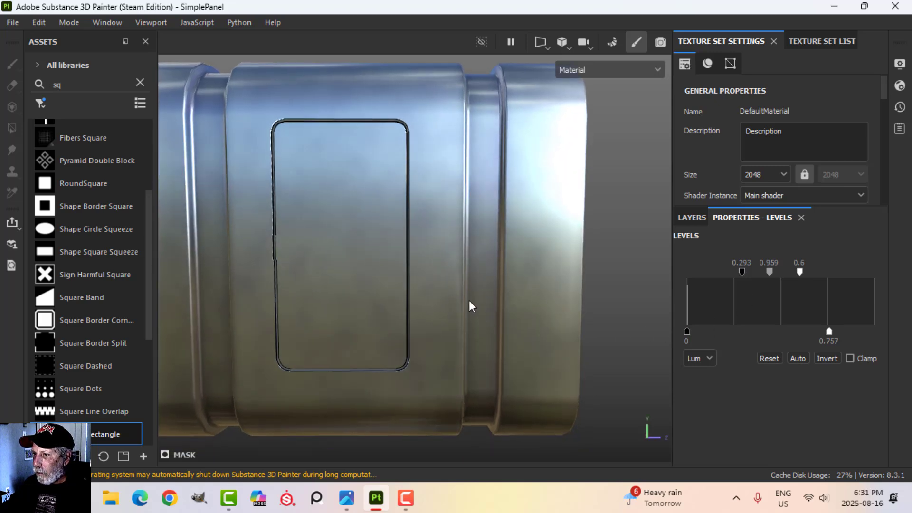
# - Compress the upper Levels' output range to 0.2 black and 0.532 white
pyautogui.keyDown('alt'); pyautogui.moveTo(470, 306); pyautogui.dragTo(444, 301); pyautogui.keyUp('alt')
pyautogui.moveTo(687, 337)
pyautogui.mouseDown()
pyautogui.moveTo(757, 337)
pyautogui.moveTo(725, 335)
pyautogui.mouseUp()
pyautogui.moveTo(833, 332); pyautogui.dragTo(786, 330)
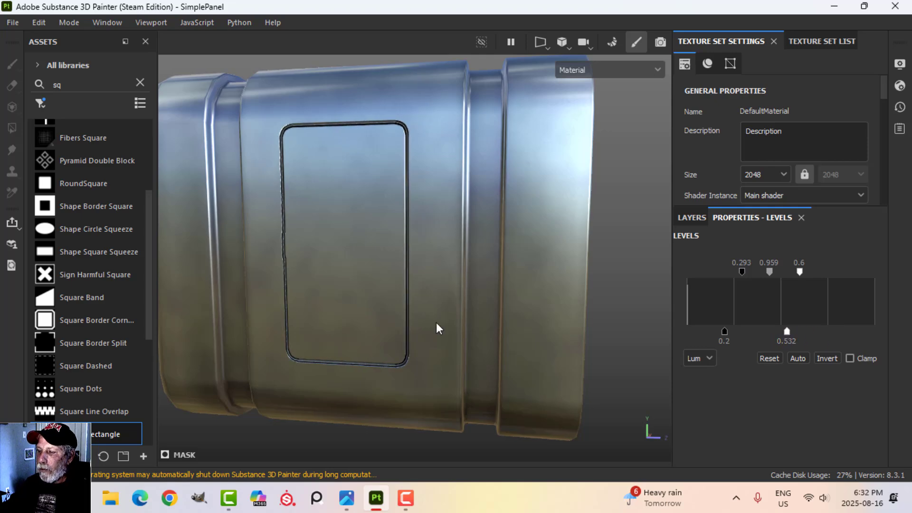
pyautogui.scroll(-3, 444, 319)
pyautogui.keyDown('alt'); pyautogui.moveTo(444, 320); pyautogui.dragTo(482, 301); pyautogui.keyUp('alt')
# - Add a Blur filter at the top of Fill layer 1's mask stack and set its blur intensity to 0.23
pyautogui.click(692, 218)
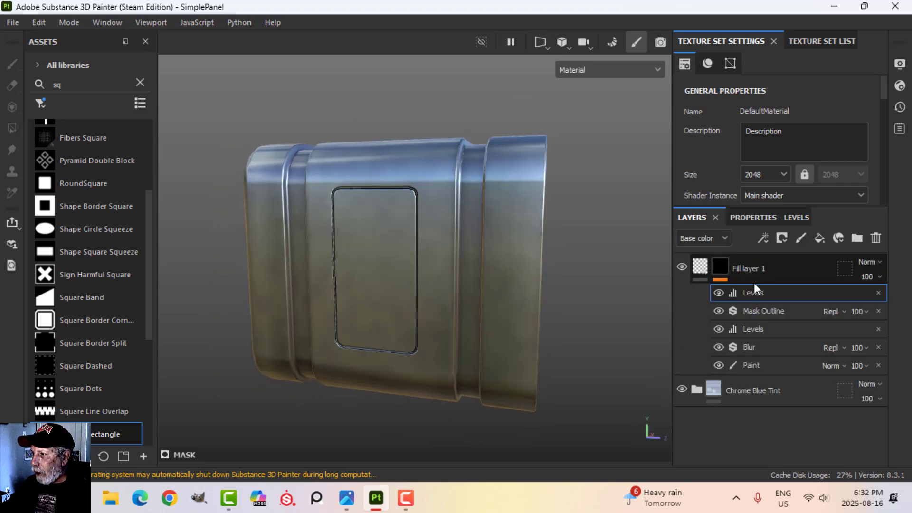
pyautogui.click(764, 238)
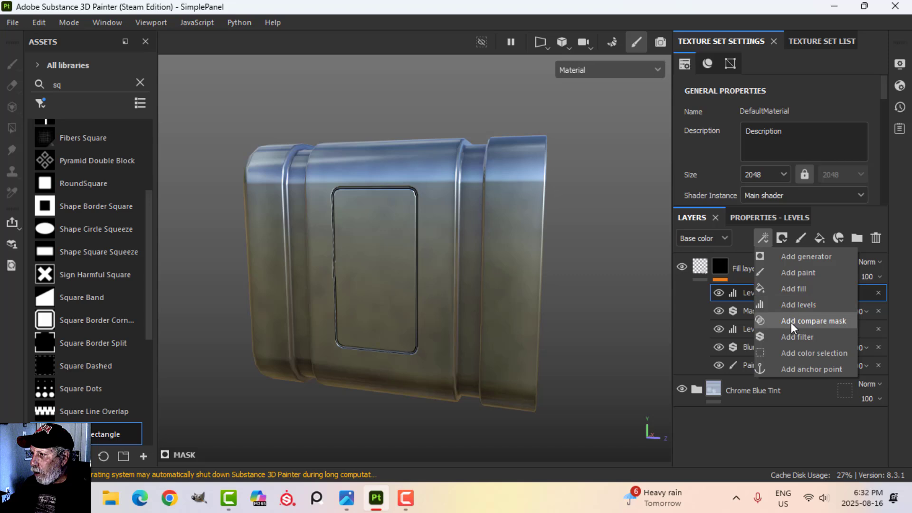
pyautogui.click(791, 337)
pyautogui.click(769, 219)
pyautogui.click(784, 275)
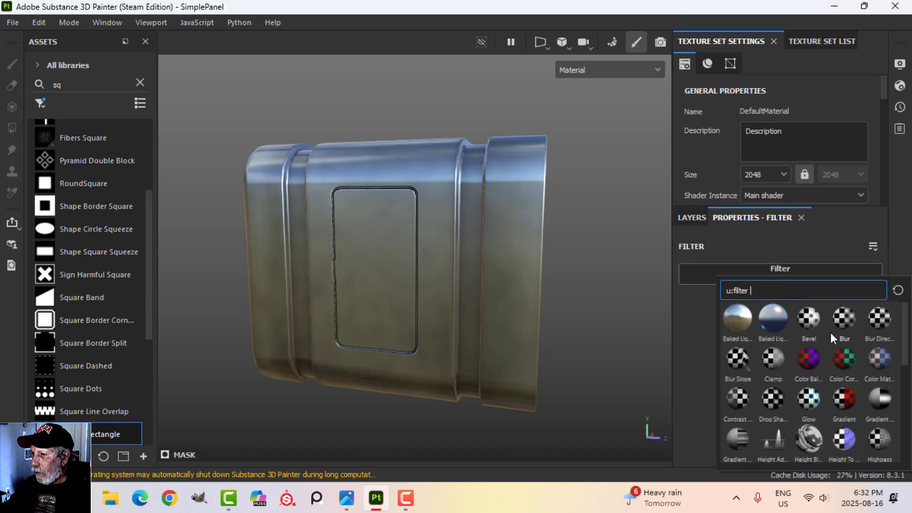
pyautogui.click(852, 321)
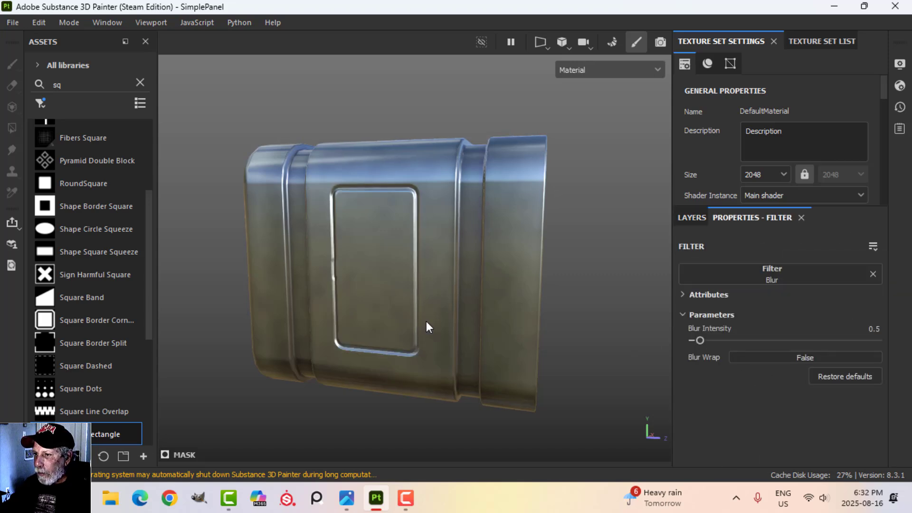
pyautogui.keyDown('alt'); pyautogui.moveTo(426, 326); pyautogui.dragTo(451, 326, button='right'); pyautogui.keyUp('alt')
pyautogui.moveTo(699, 339); pyautogui.dragTo(697, 339)
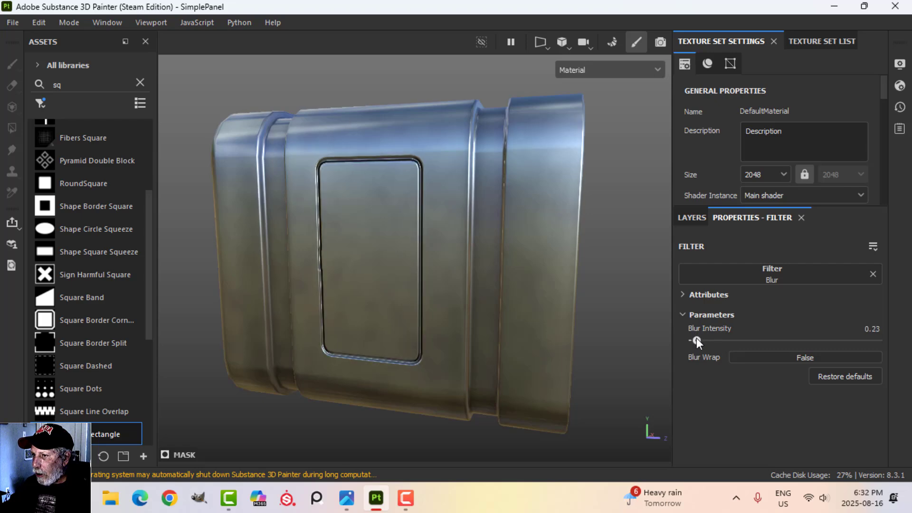
pyautogui.keyDown('alt'); pyautogui.moveTo(375, 285); pyautogui.dragTo(417, 326); pyautogui.keyUp('alt')
# - Lower the input white level of the Levels above the Mask Outline to 0.511
pyautogui.click(690, 217)
pyautogui.click(760, 307)
pyautogui.click(770, 220)
pyautogui.scroll(5, 332, 313)
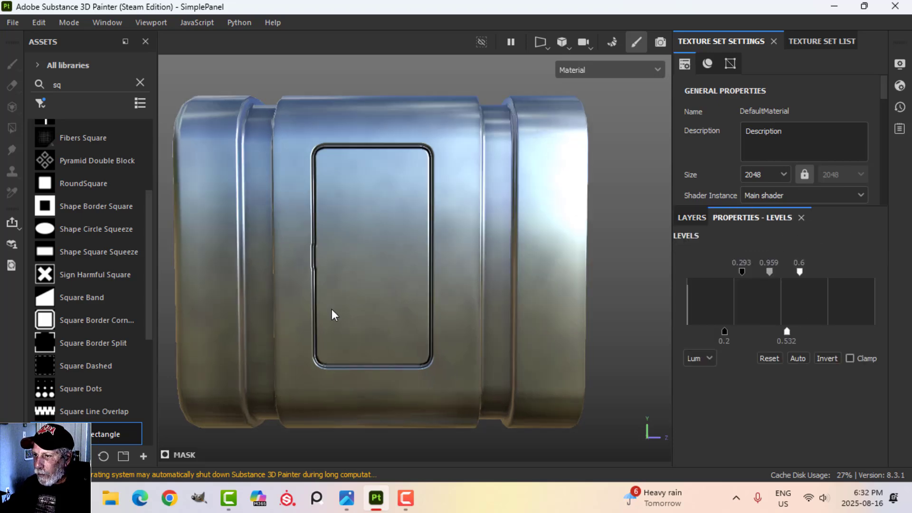
pyautogui.moveTo(770, 278)
pyautogui.mouseDown()
pyautogui.moveTo(753, 272)
pyautogui.moveTo(839, 272)
pyautogui.moveTo(783, 273)
pyautogui.mouseUp()
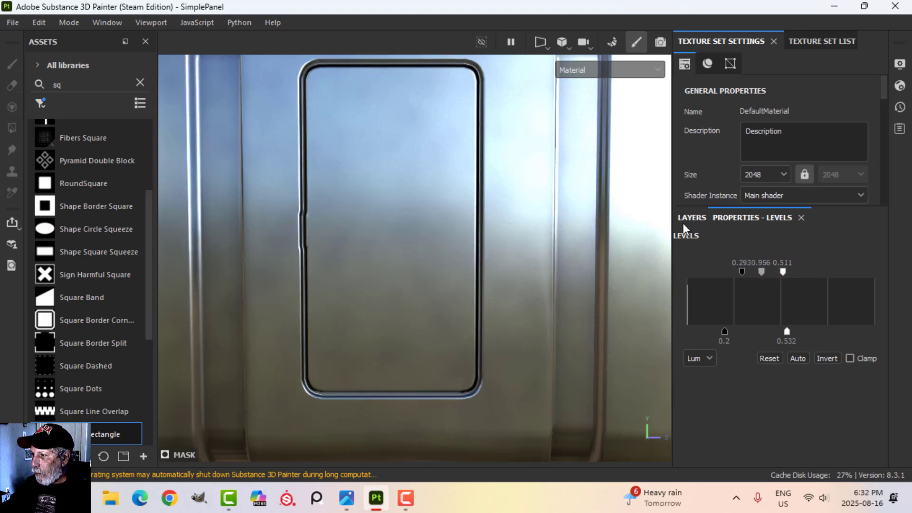
# - Set the lower Levels' midtone to 4.316, input white to 0.564 and output white to 0.786 to smooth the outline's uneven edges
pyautogui.click(688, 220)
pyautogui.click(754, 366)
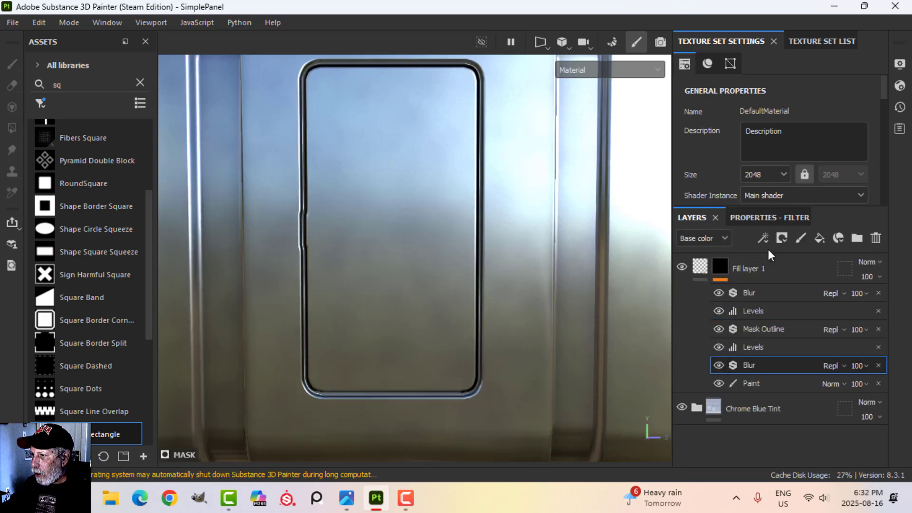
pyautogui.click(768, 218)
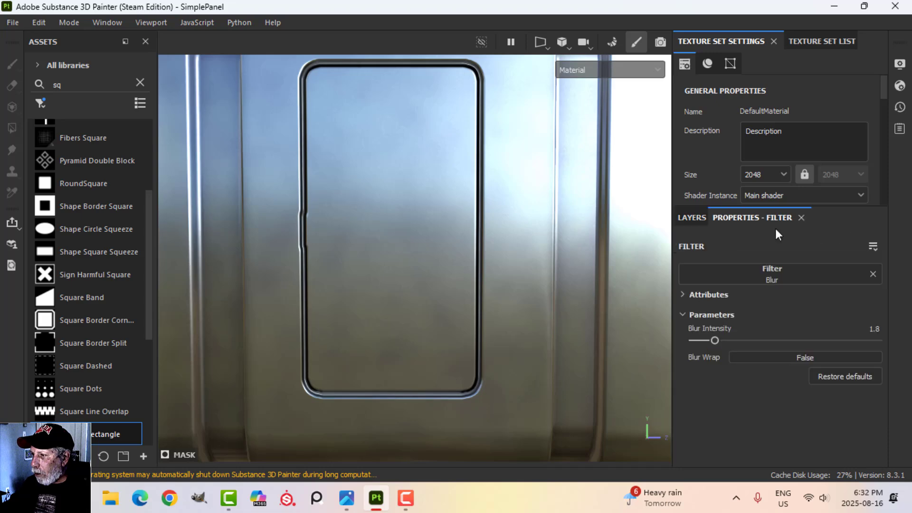
pyautogui.click(692, 219)
pyautogui.click(759, 346)
pyautogui.click(751, 218)
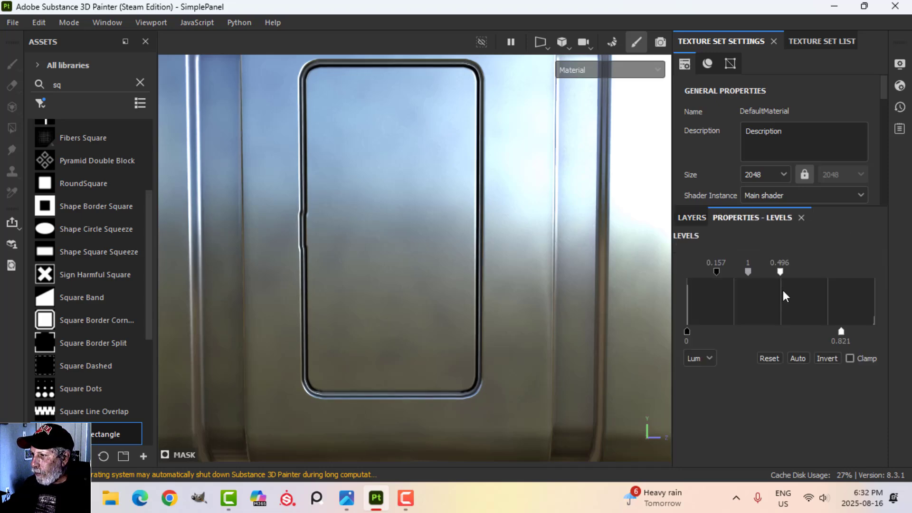
pyautogui.moveTo(749, 278); pyautogui.dragTo(764, 278)
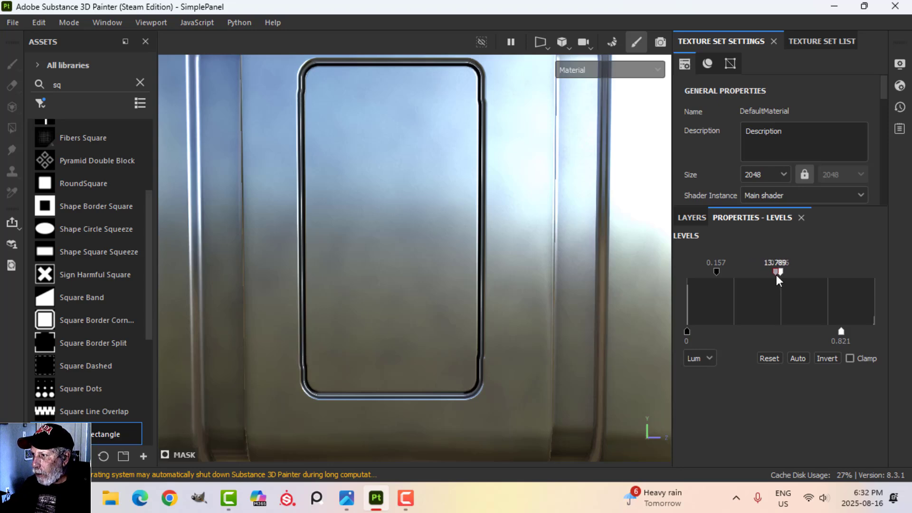
pyautogui.moveTo(780, 274); pyautogui.dragTo(794, 278)
pyautogui.moveTo(471, 273)
pyautogui.keyDown('alt'); pyautogui.mouseDown()
pyautogui.moveTo(494, 267)
pyautogui.moveTo(489, 278)
pyautogui.mouseUp(); pyautogui.keyUp('alt')
pyautogui.scroll(-5, 489, 287)
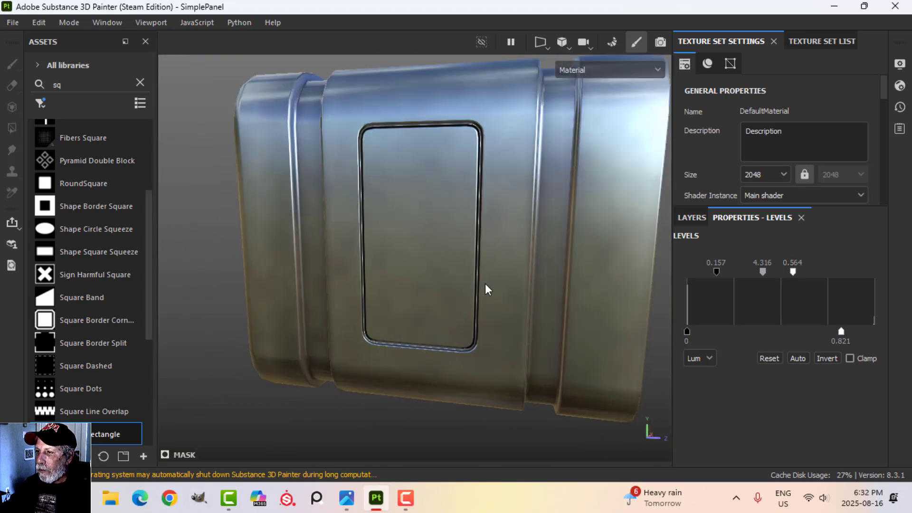
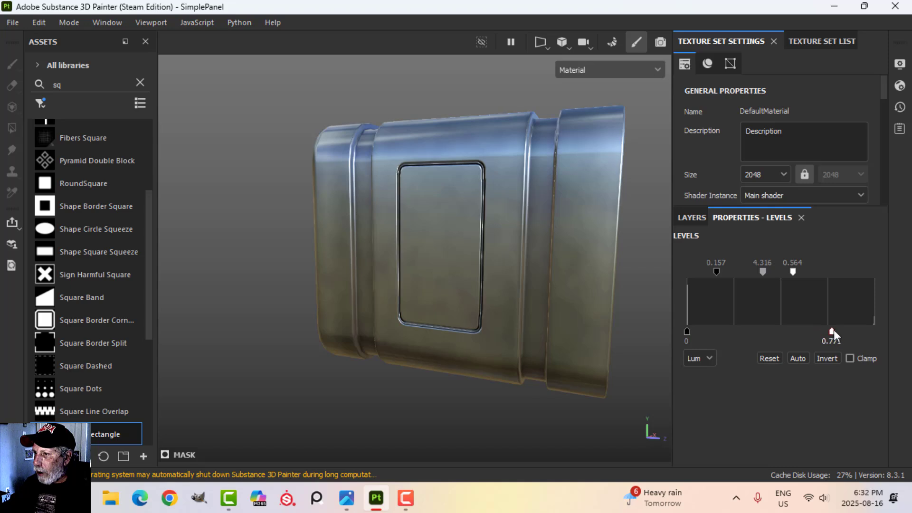
pyautogui.scroll(2, 520, 332)
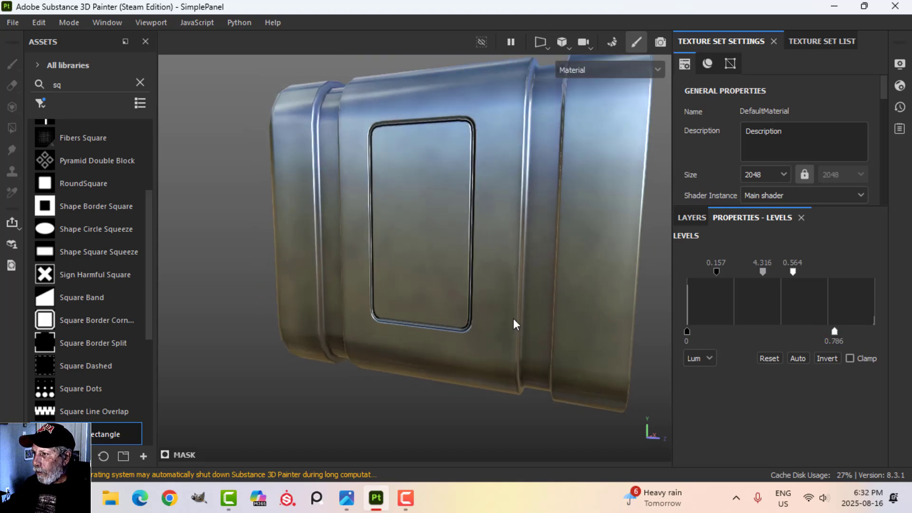
# - Try a Contrast Luminosity filter above the top Blur in Fill layer 1's mask stack
pyautogui.click(691, 218)
pyautogui.click(798, 294)
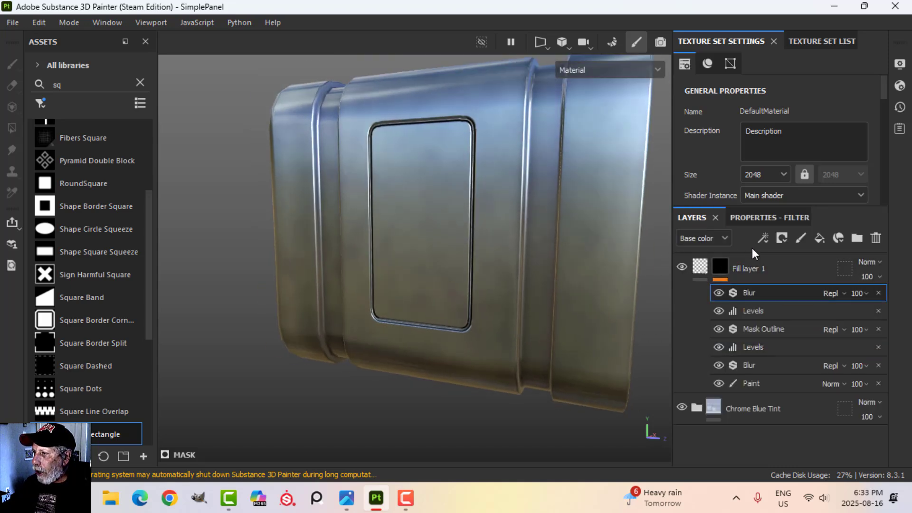
pyautogui.click(762, 238)
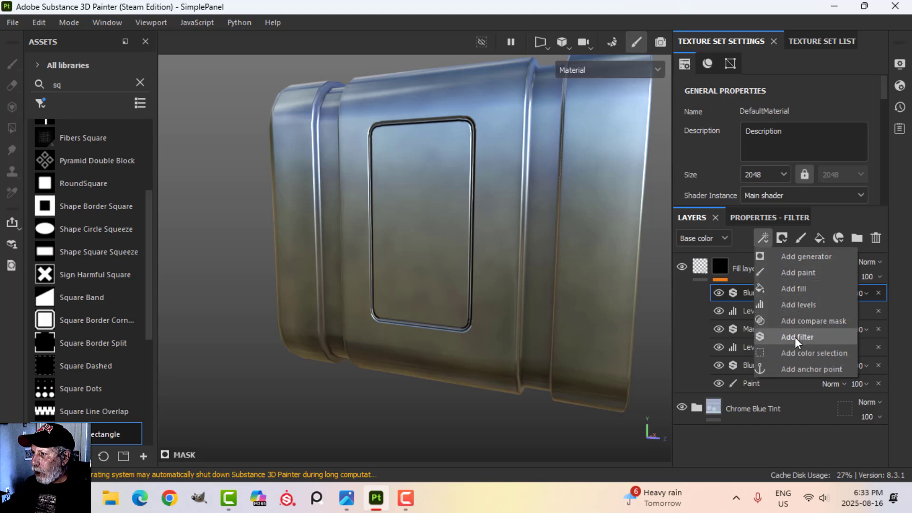
pyautogui.click(794, 338)
pyautogui.click(765, 218)
pyautogui.click(775, 275)
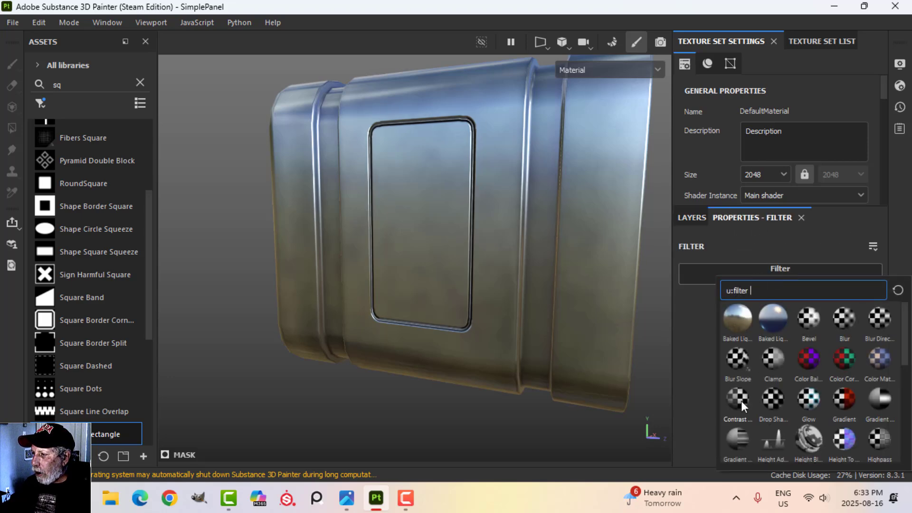
pyautogui.click(739, 403)
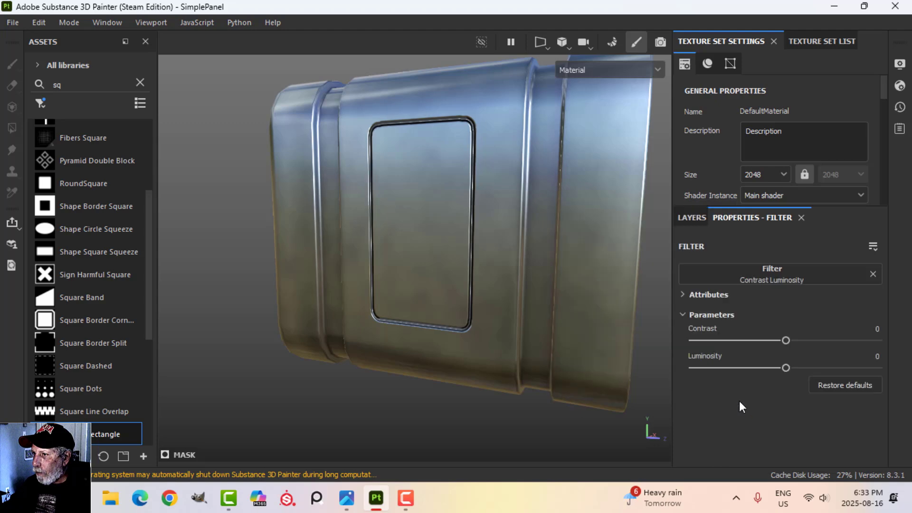
# - Set the Contrast Luminosity filter's luminosity to about -0.575 and its contrast to about -0.385
pyautogui.scroll(2, 524, 311)
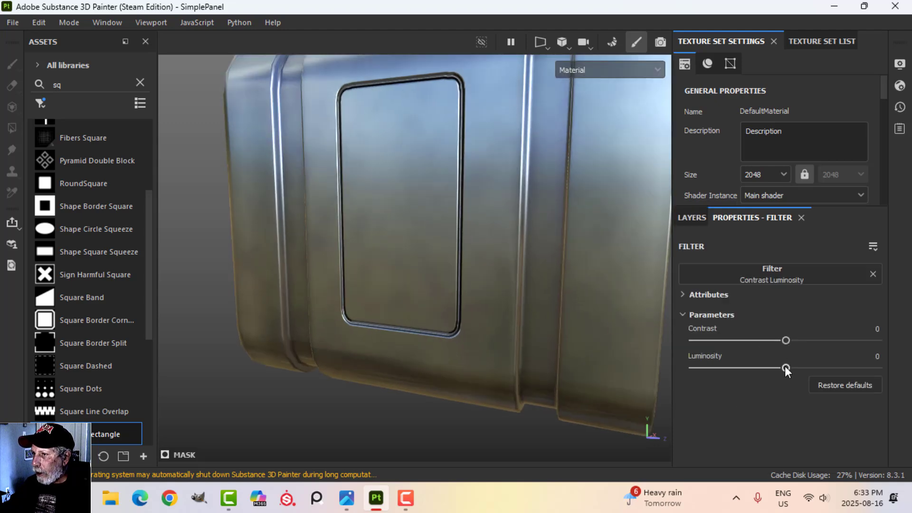
pyautogui.moveTo(786, 368); pyautogui.dragTo(733, 367)
pyautogui.keyDown('alt'); pyautogui.moveTo(516, 288); pyautogui.dragTo(462, 257); pyautogui.keyUp('alt')
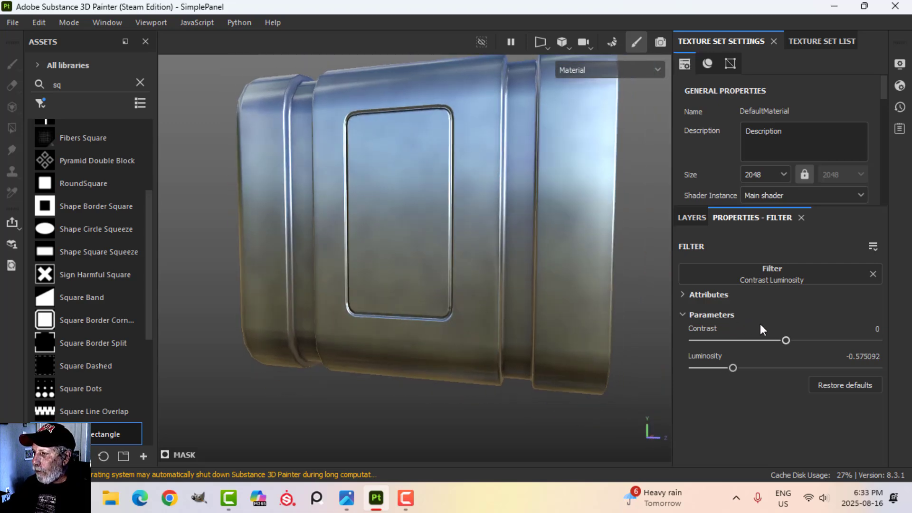
pyautogui.moveTo(784, 339)
pyautogui.mouseDown()
pyautogui.moveTo(731, 340)
pyautogui.moveTo(750, 340)
pyautogui.mouseUp()
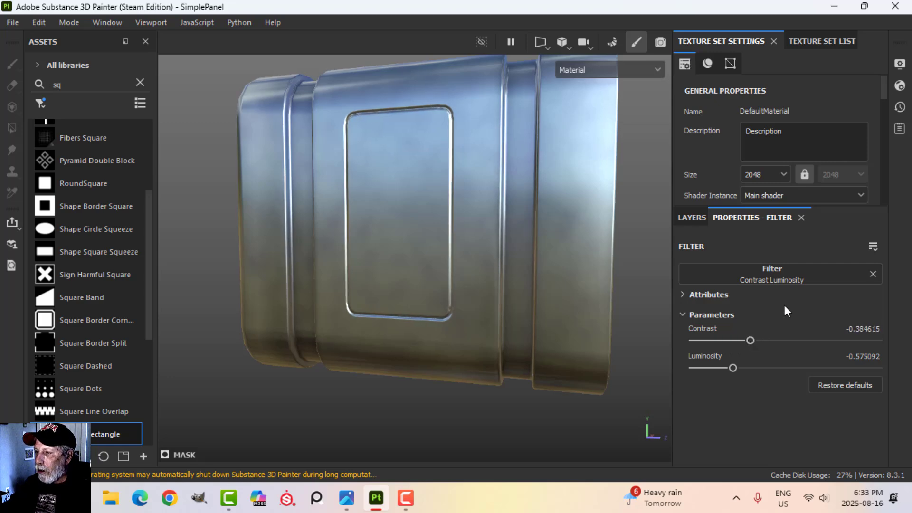
pyautogui.keyDown('alt'); pyautogui.moveTo(524, 249); pyautogui.dragTo(750, 278); pyautogui.keyUp('alt')
# - Clear the Contrast Luminosity filter and delete its effect from Fill layer 1's mask stack
pyautogui.click(872, 274)
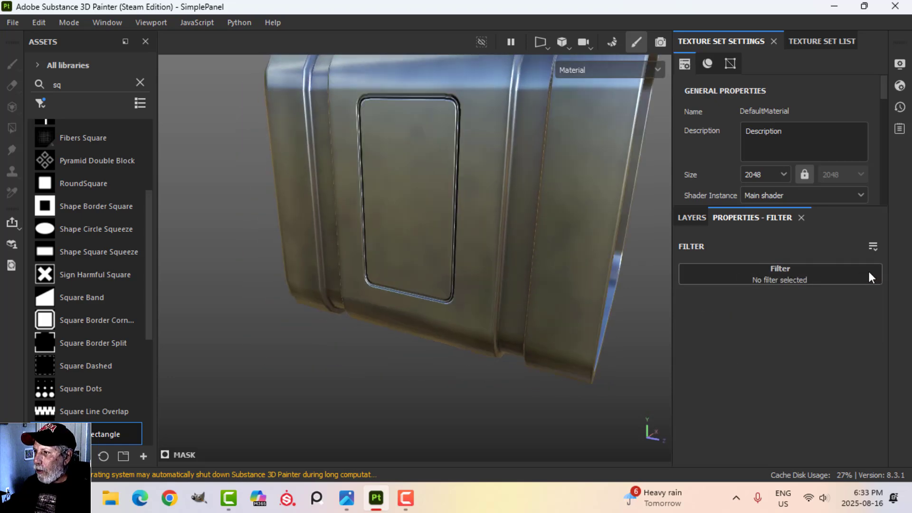
pyautogui.click(694, 218)
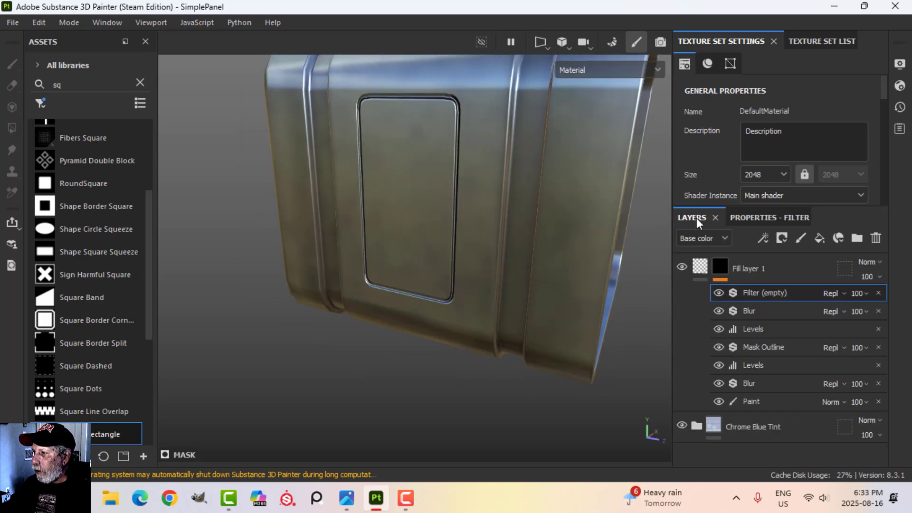
pyautogui.click(878, 292)
# - Rename Fill layer 1 as PANEL
pyautogui.click(703, 268)
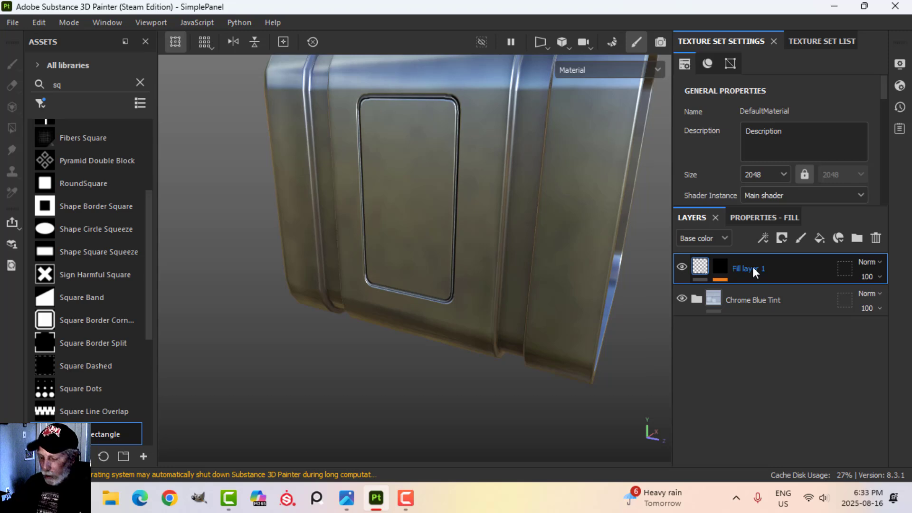
pyautogui.doubleClick(752, 267)
pyautogui.press('capslock')
pyautogui.write(';EN')
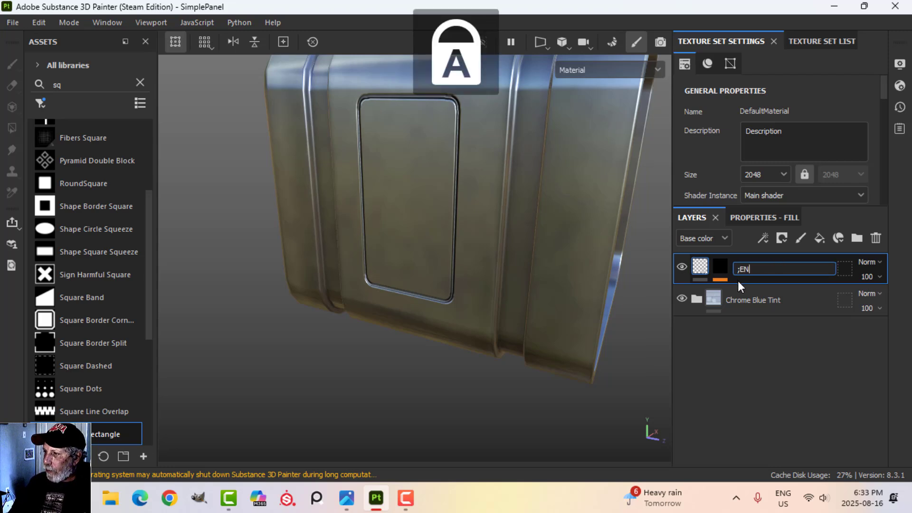
pyautogui.press('BackSpace')
pyautogui.press('BackSpace')
pyautogui.press('BackSpace')
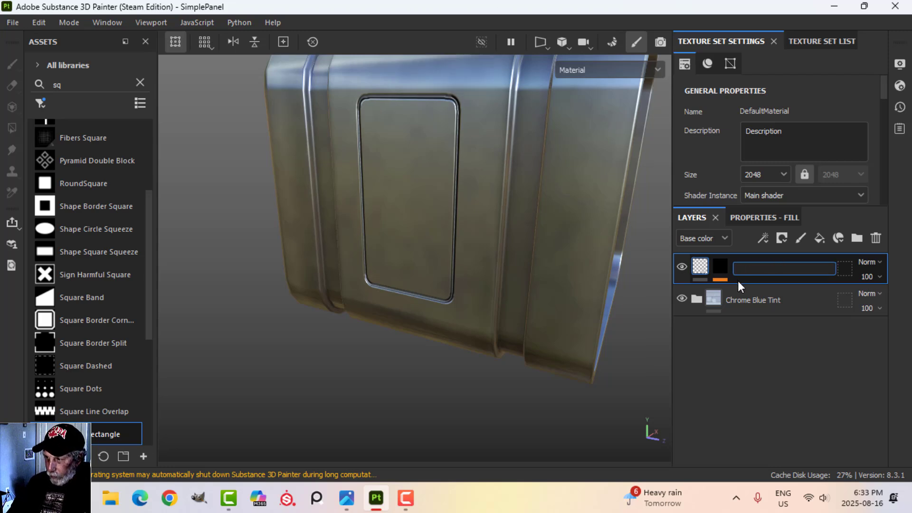
pyautogui.press('Return')
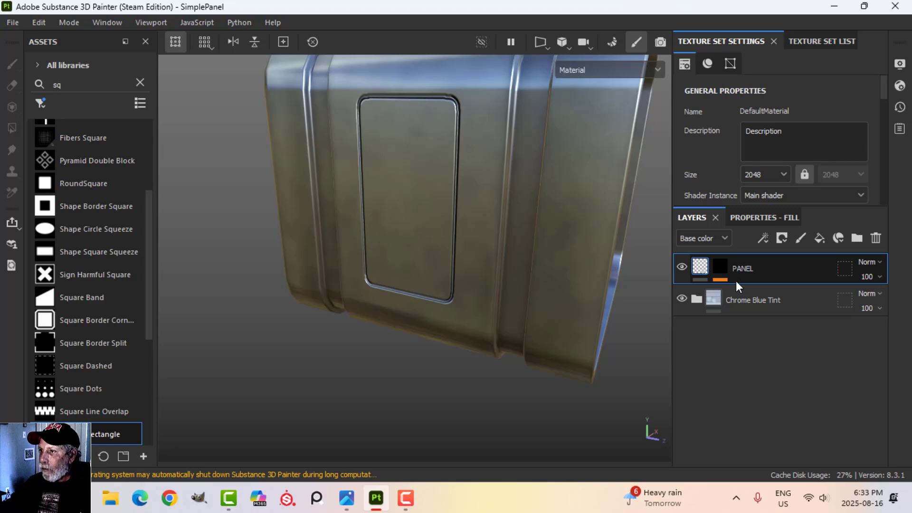
# - Select the Paint effect in PANEL's mask and swap the brush to black for erasing
pyautogui.keyDown('alt'); pyautogui.moveTo(504, 252); pyautogui.dragTo(480, 252); pyautogui.keyUp('alt')
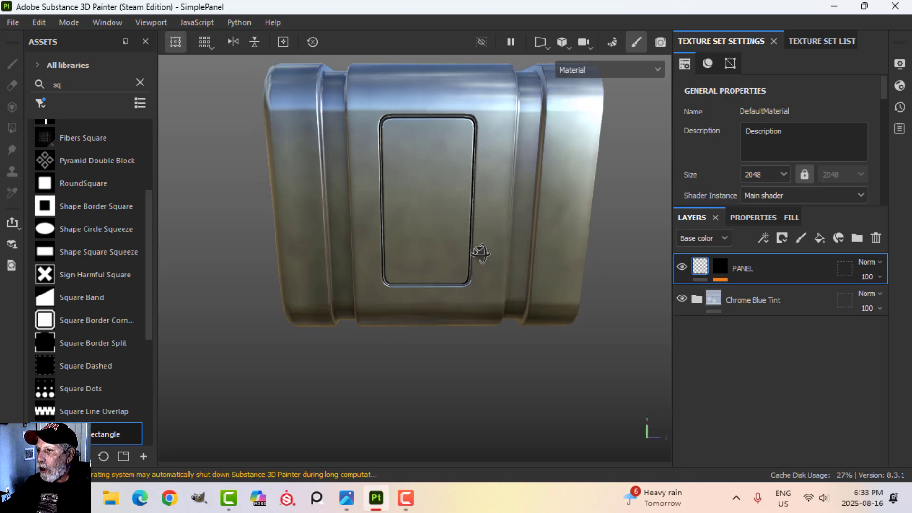
pyautogui.keyDown('alt'); pyautogui.moveTo(424, 161); pyautogui.dragTo(478, 204); pyautogui.keyUp('alt')
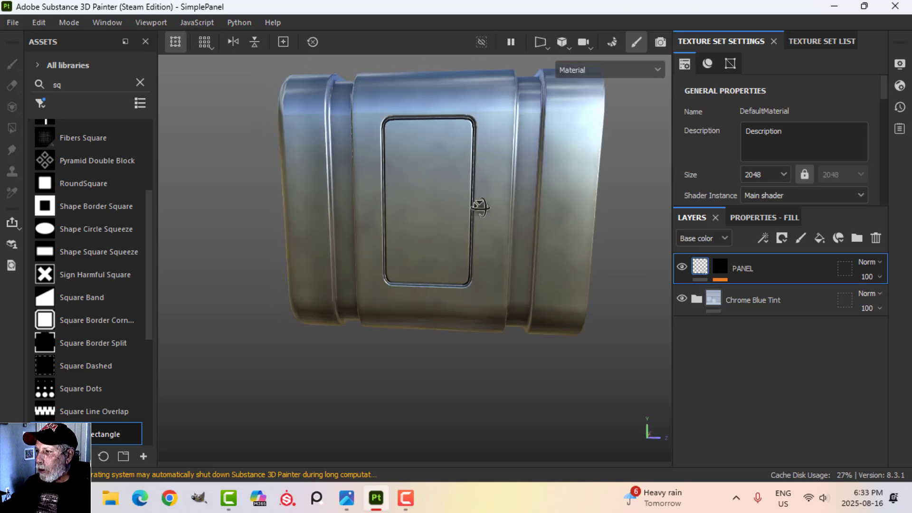
pyautogui.click(722, 270)
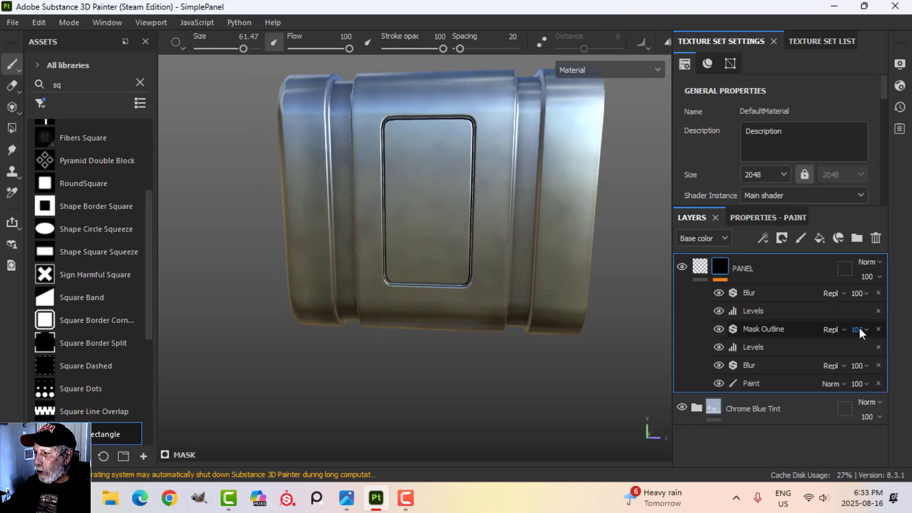
pyautogui.click(749, 382)
pyautogui.moveTo(485, 304)
pyautogui.keyDown('alt'); pyautogui.mouseDown()
pyautogui.moveTo(507, 285)
pyautogui.moveTo(484, 276)
pyautogui.mouseUp(); pyautogui.keyUp('alt')
pyautogui.press('x')
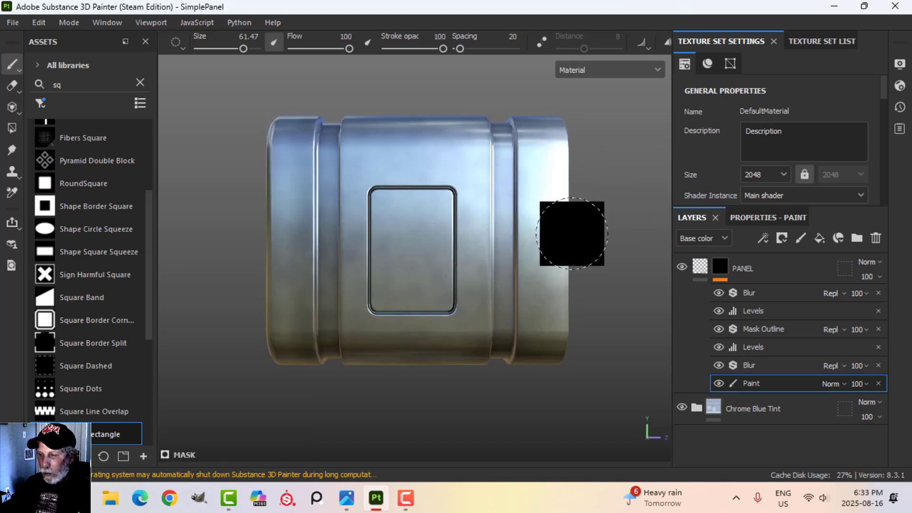
pyautogui.moveTo(556, 238)
pyautogui.keyDown('alt'); pyautogui.mouseDown()
pyautogui.moveTo(507, 269)
pyautogui.moveTo(526, 260)
pyautogui.moveTo(542, 269)
pyautogui.mouseUp(); pyautogui.keyUp('alt')
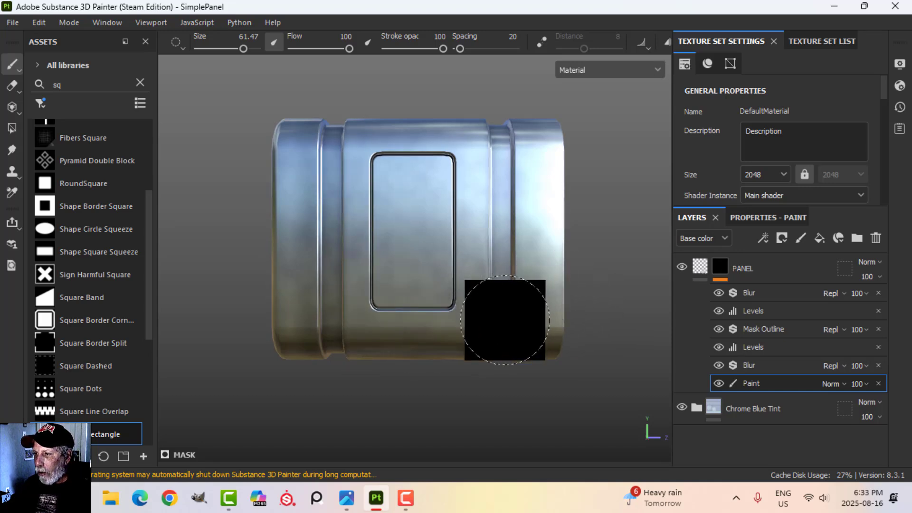
pyautogui.scroll(1, 492, 304)
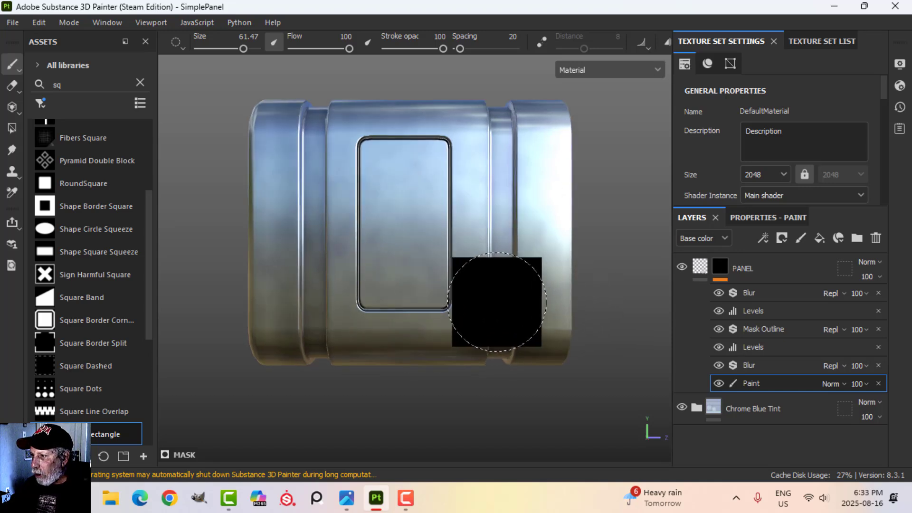
pyautogui.click(700, 264)
pyautogui.scroll(1, 484, 269)
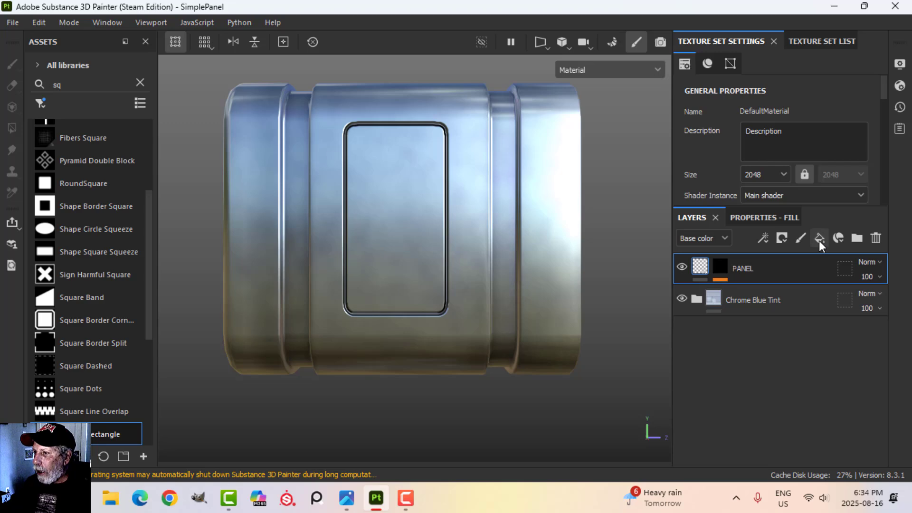
# - Try a snapped straight black stroke across the upper edge of the outline in PANEL's mask paint, and undo it
pyautogui.click(726, 278)
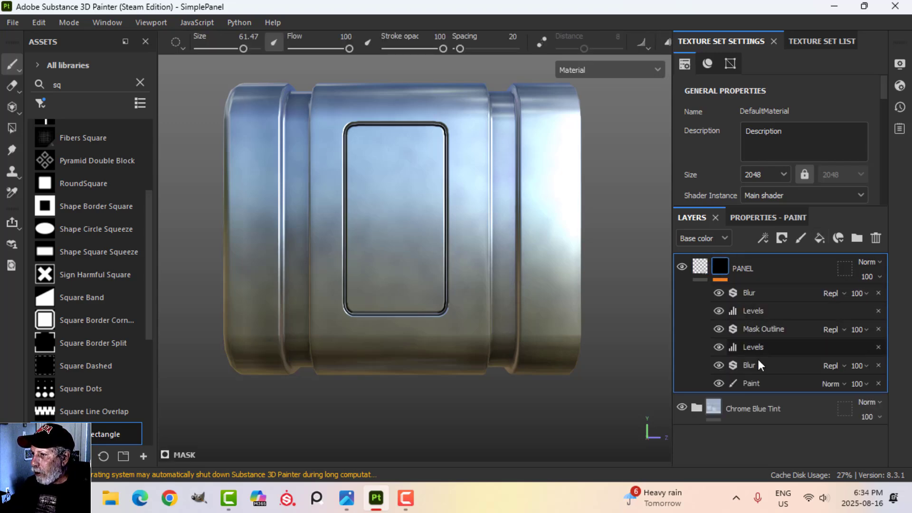
pyautogui.click(749, 383)
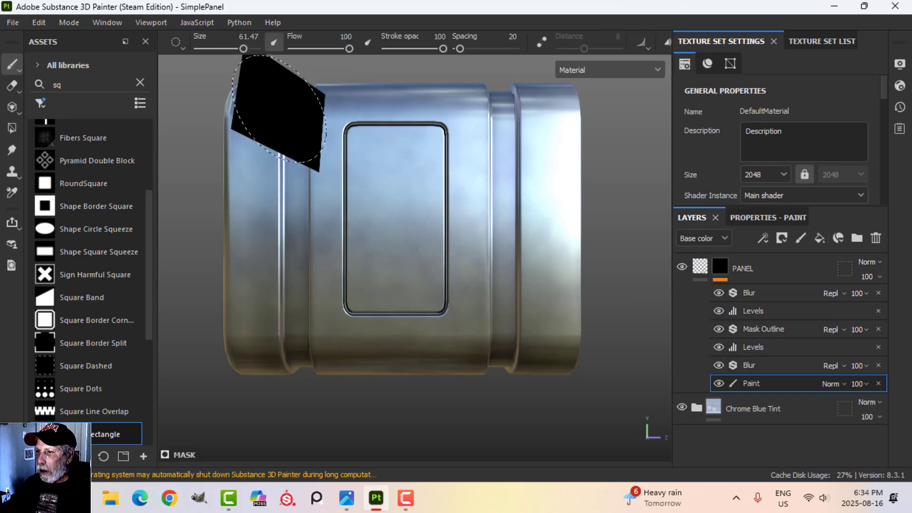
pyautogui.hotkey('ctrl', 'shift')
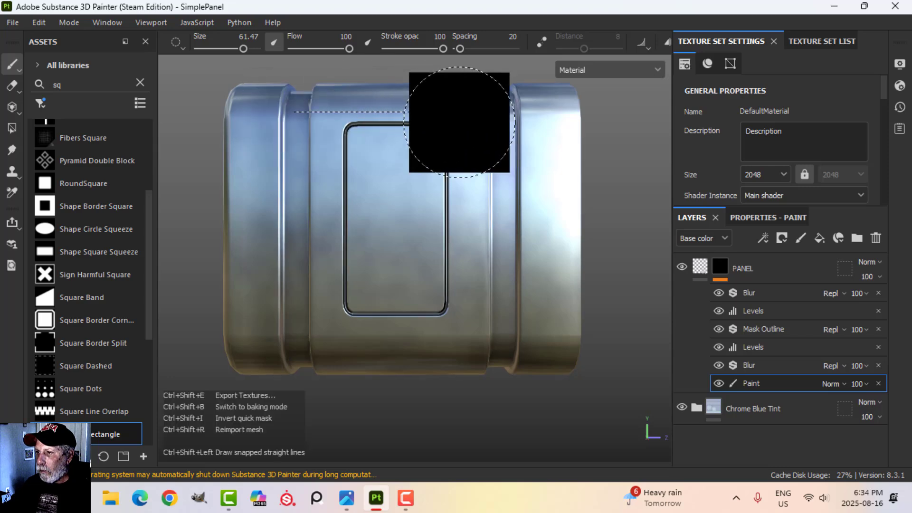
pyautogui.hotkey('ctrl', 'z')
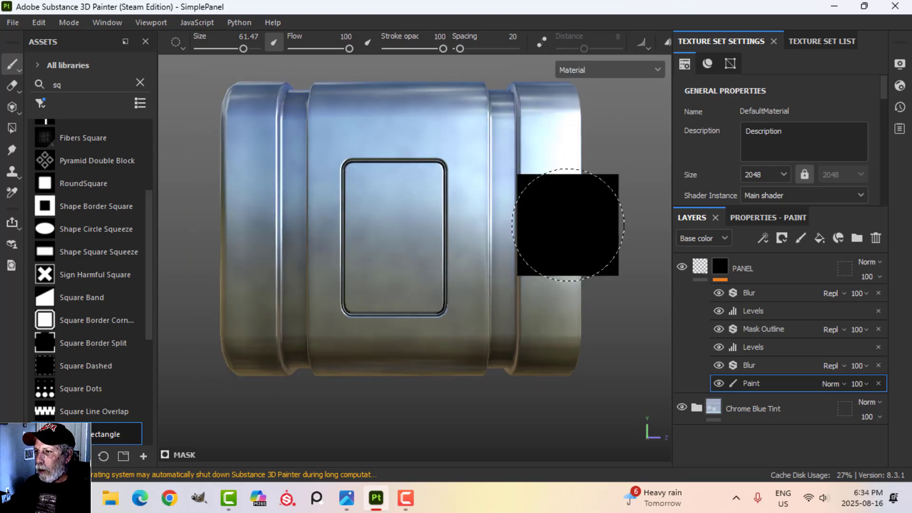
pyautogui.moveTo(567, 224)
pyautogui.keyDown('alt'); pyautogui.mouseDown()
pyautogui.moveTo(525, 240)
pyautogui.moveTo(535, 244)
pyautogui.moveTo(550, 238)
pyautogui.moveTo(526, 230)
pyautogui.mouseUp(); pyautogui.keyUp('alt')
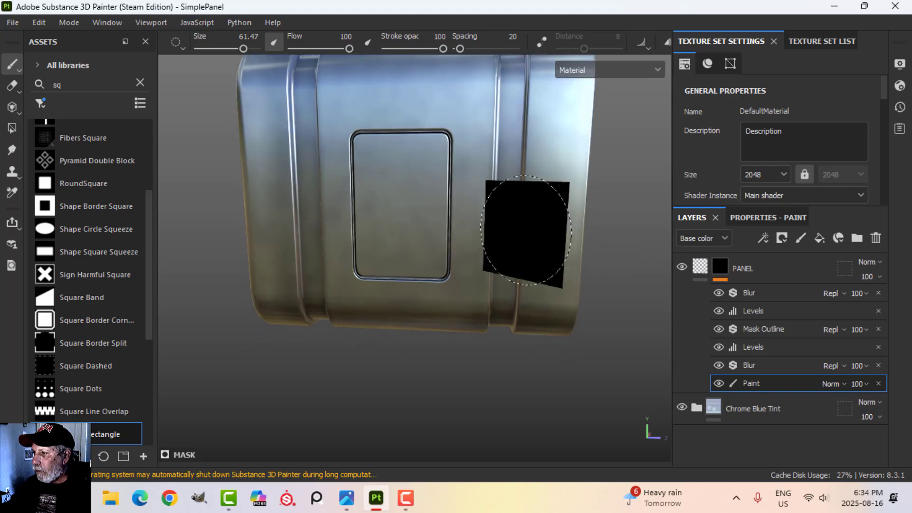
# - Add a fill layer above PANEL that affects only the color, roughness and height channels
pyautogui.click(705, 267)
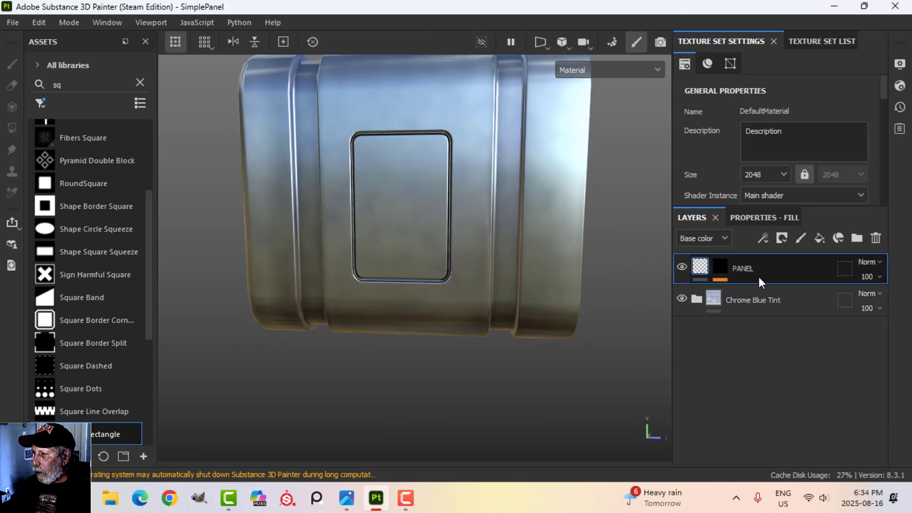
pyautogui.click(819, 238)
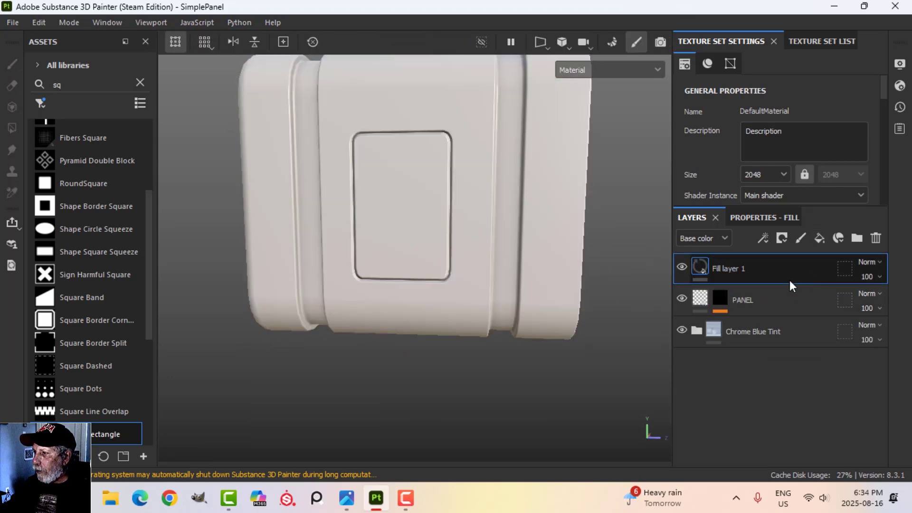
pyautogui.click(773, 219)
pyautogui.click(775, 354)
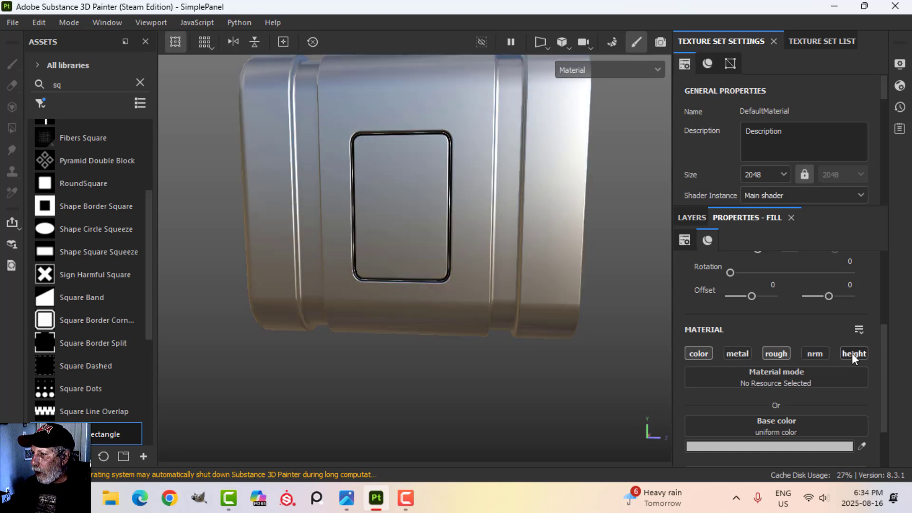
pyautogui.click(853, 354)
# - Set the new fill layer's base color to dark grey 2C2C2C, its roughness to 1 and its height to -1
pyautogui.scroll(-3, 771, 391)
pyautogui.click(746, 326)
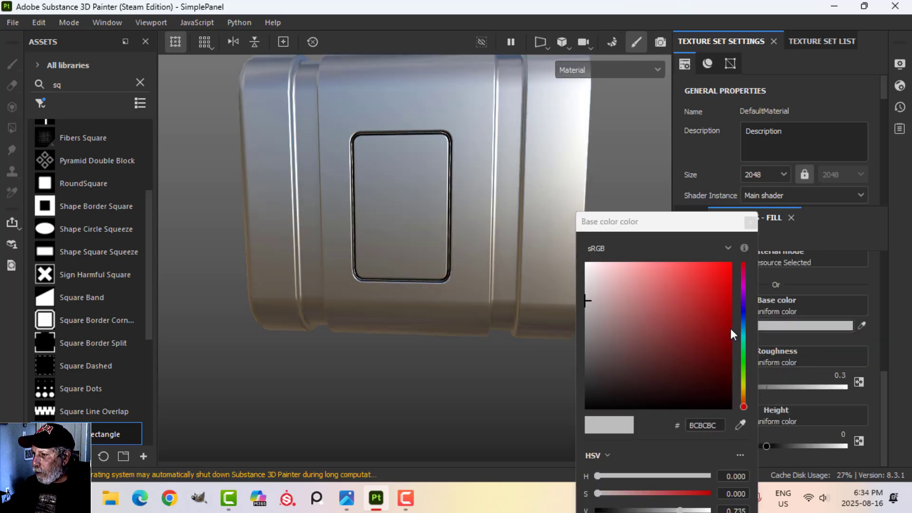
pyautogui.click(605, 386)
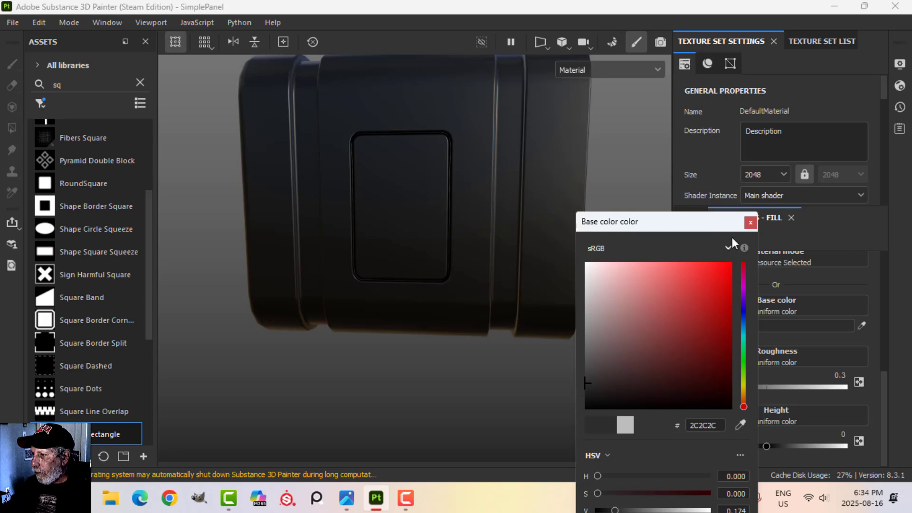
pyautogui.click(750, 222)
pyautogui.moveTo(737, 387); pyautogui.dragTo(863, 385)
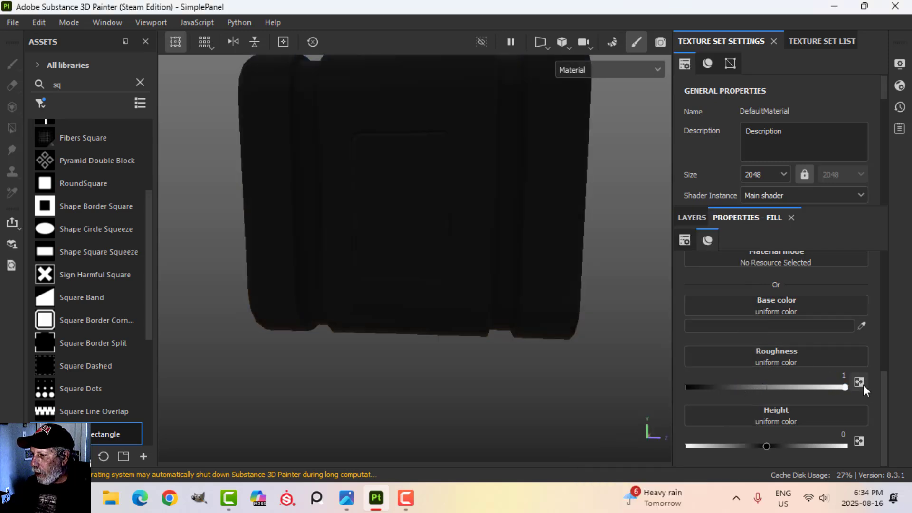
pyautogui.moveTo(765, 446); pyautogui.dragTo(654, 446)
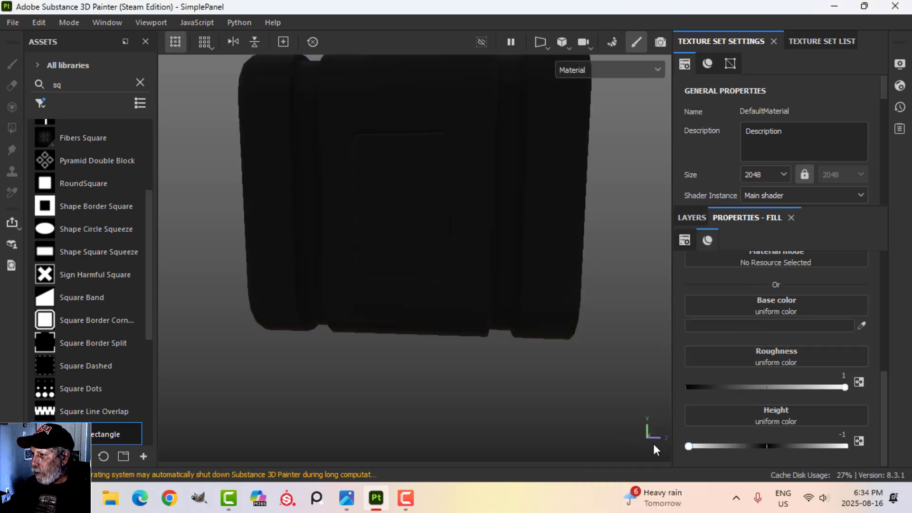
# - Add a black mask to the dark fill layer and put a Paint effect in it
pyautogui.click(692, 217)
pyautogui.click(782, 237)
pyautogui.click(786, 257)
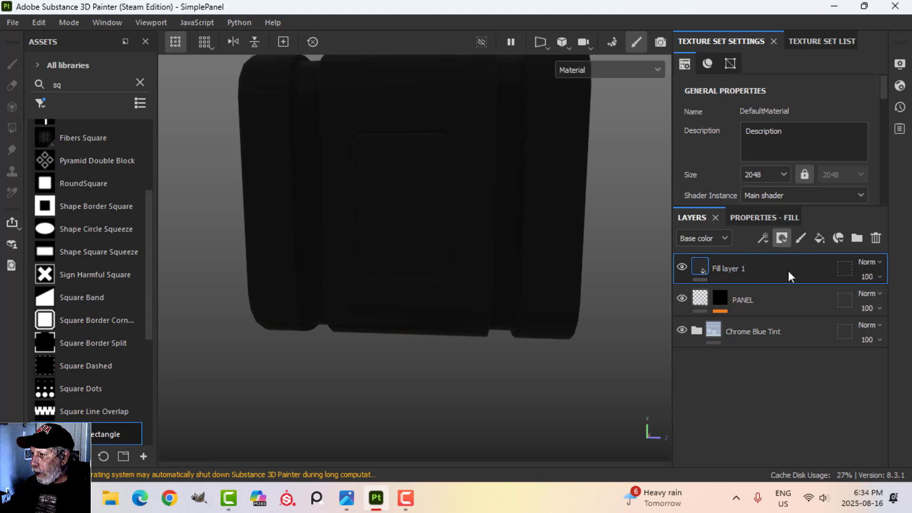
pyautogui.click(763, 238)
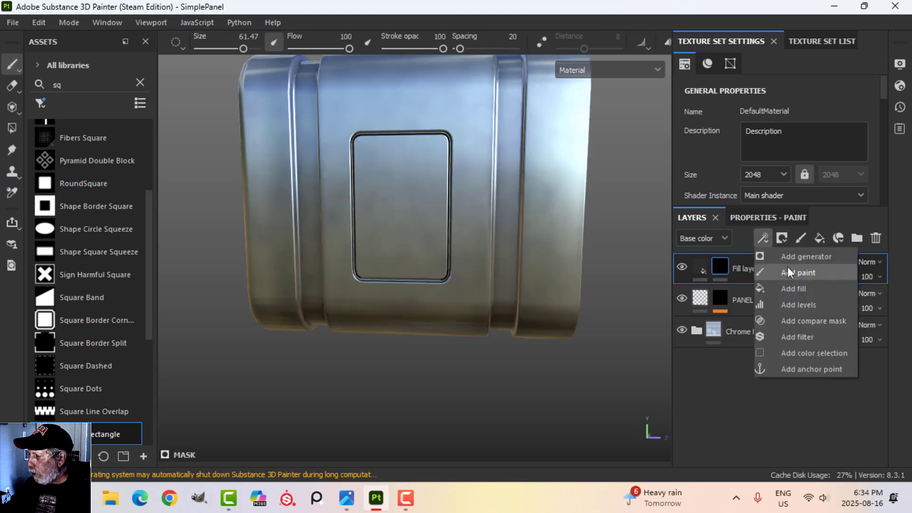
pyautogui.click(789, 273)
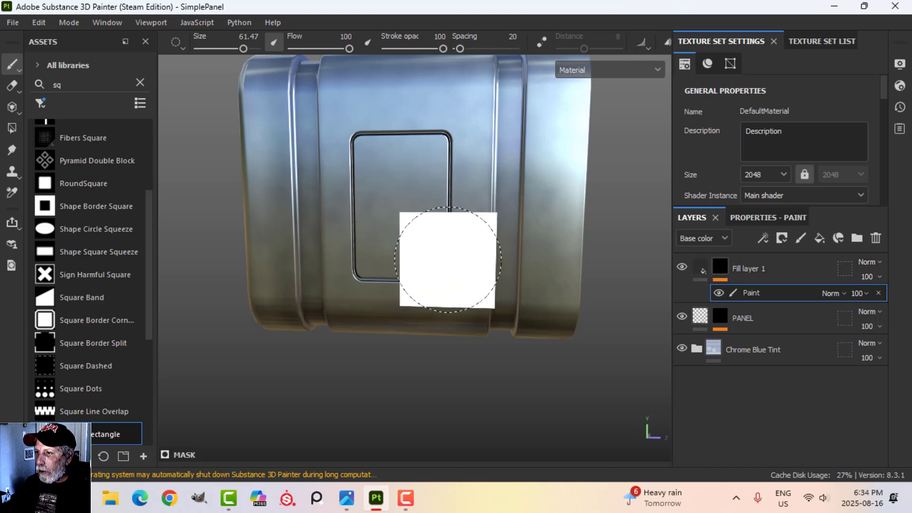
# - Search the assets for STRIP and use the Line Stripes alpha as the brush for the dark fill layer's mask paint
pyautogui.moveTo(444, 254)
pyautogui.keyDown('alt'); pyautogui.mouseDown()
pyautogui.moveTo(473, 254)
pyautogui.moveTo(483, 285)
pyautogui.mouseUp(); pyautogui.keyUp('alt')
pyautogui.scroll(3, 483, 285)
pyautogui.scroll(-4, 463, 285)
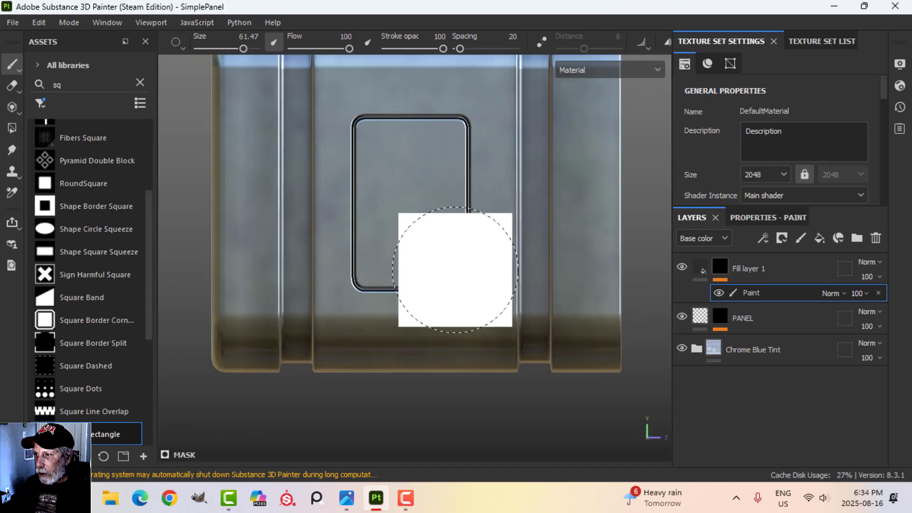
pyautogui.scroll(3, 449, 280)
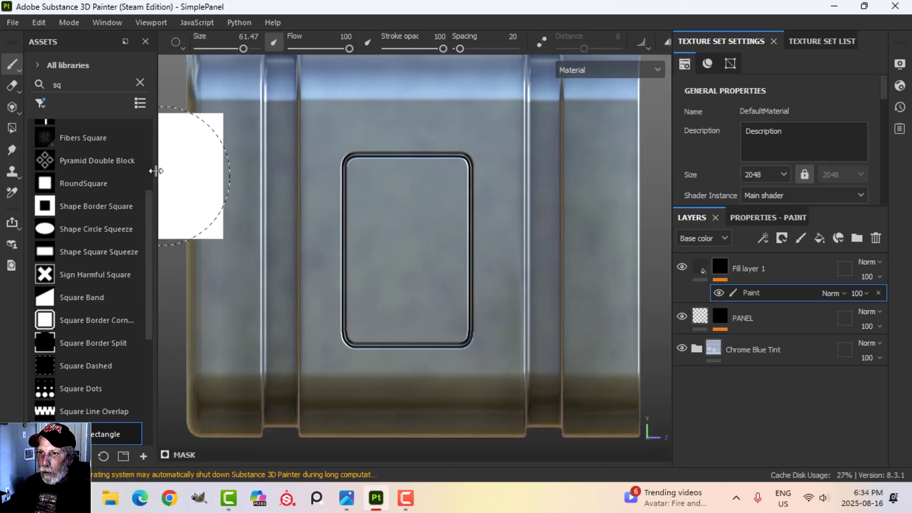
pyautogui.click(140, 84)
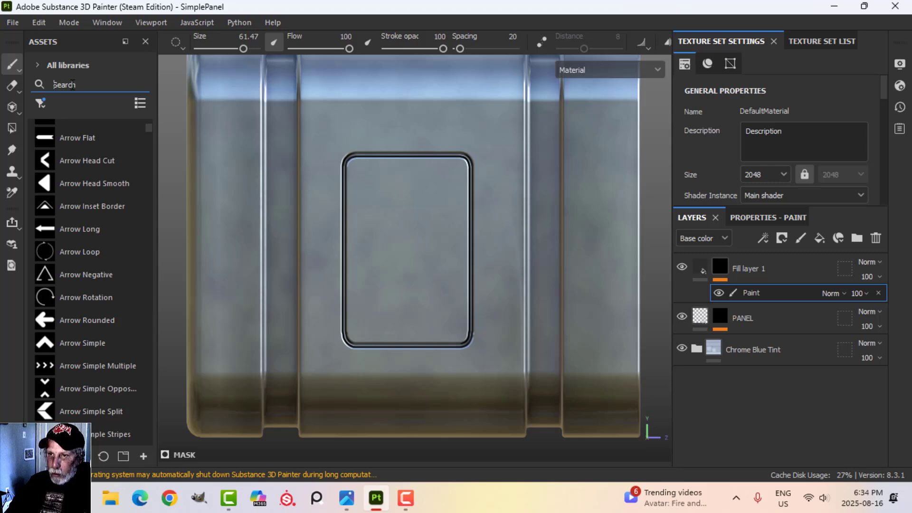
pyautogui.write('STRIP')
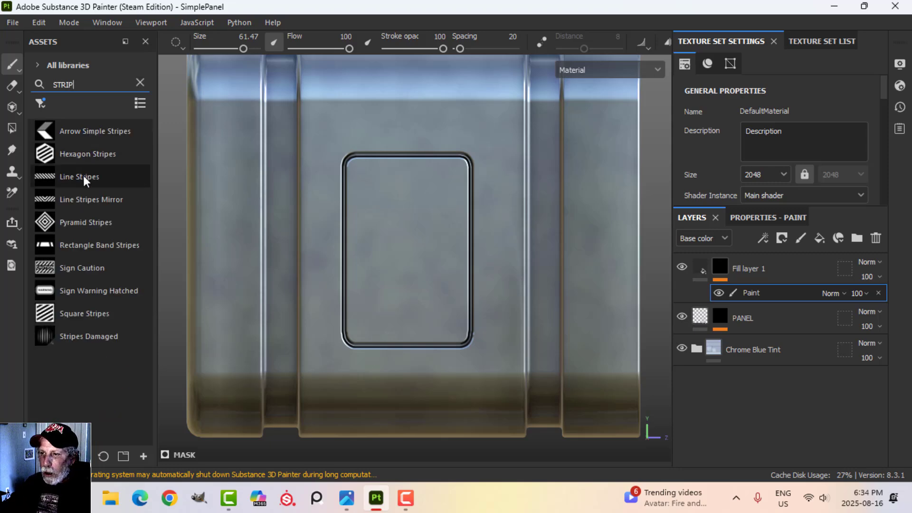
pyautogui.moveTo(80, 177)
pyautogui.mouseDown()
pyautogui.moveTo(209, 192)
pyautogui.moveTo(406, 243)
pyautogui.mouseUp()
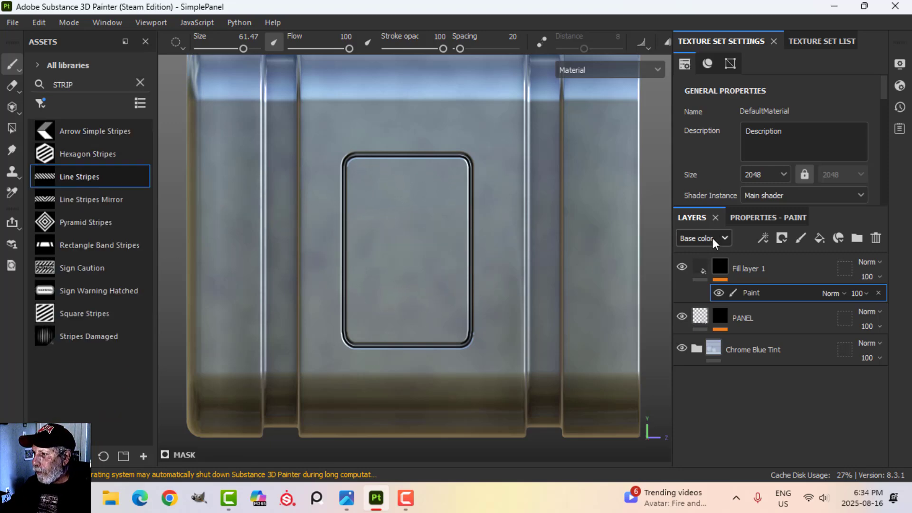
# - Set the stripe brush's spacing to 1
pyautogui.click(756, 217)
pyautogui.scroll(-3, 773, 346)
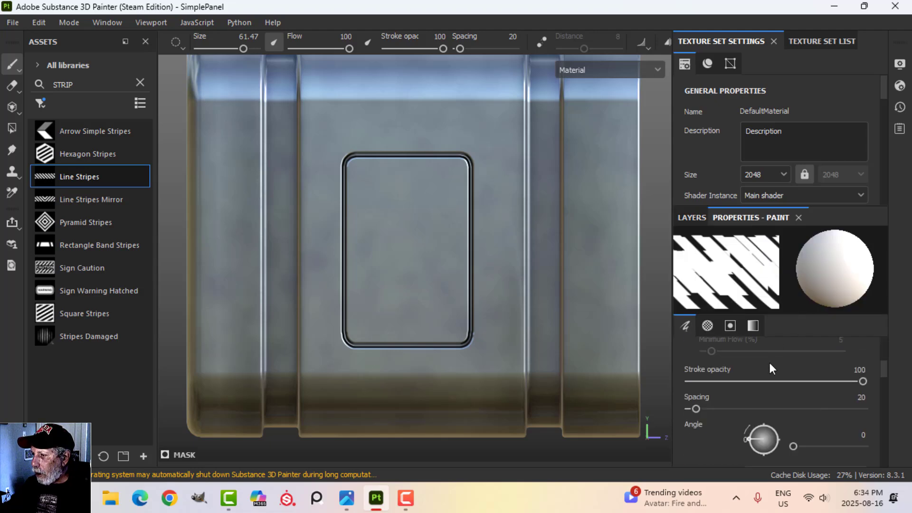
pyautogui.scroll(3, 770, 366)
pyautogui.scroll(-5, 769, 380)
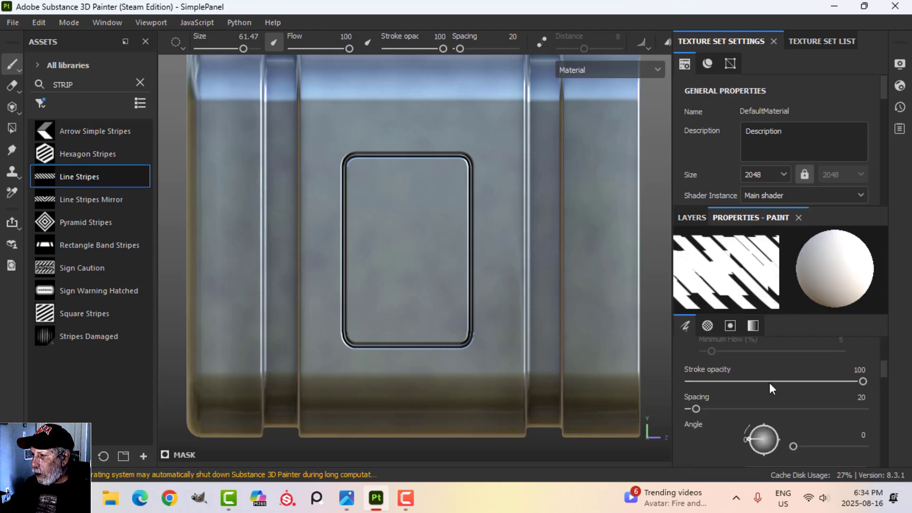
pyautogui.moveTo(695, 369); pyautogui.dragTo(613, 366)
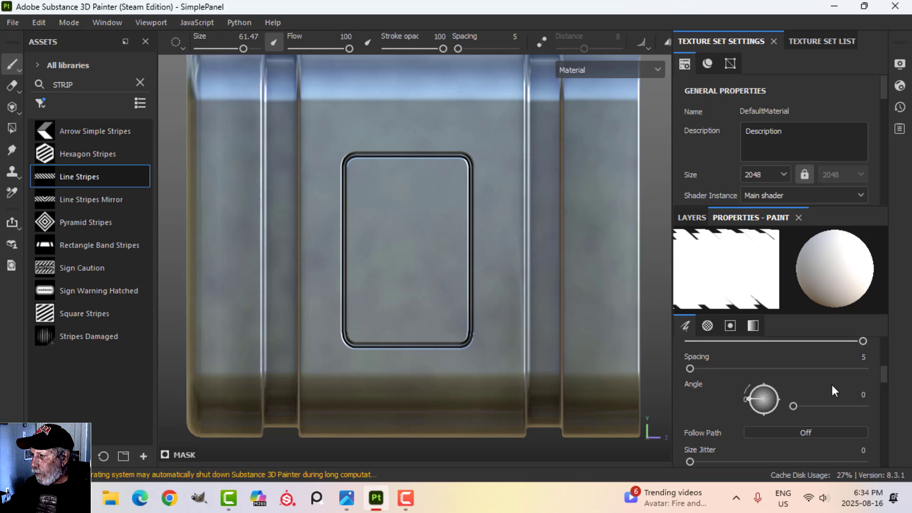
pyautogui.write('1')
pyautogui.press('Return')
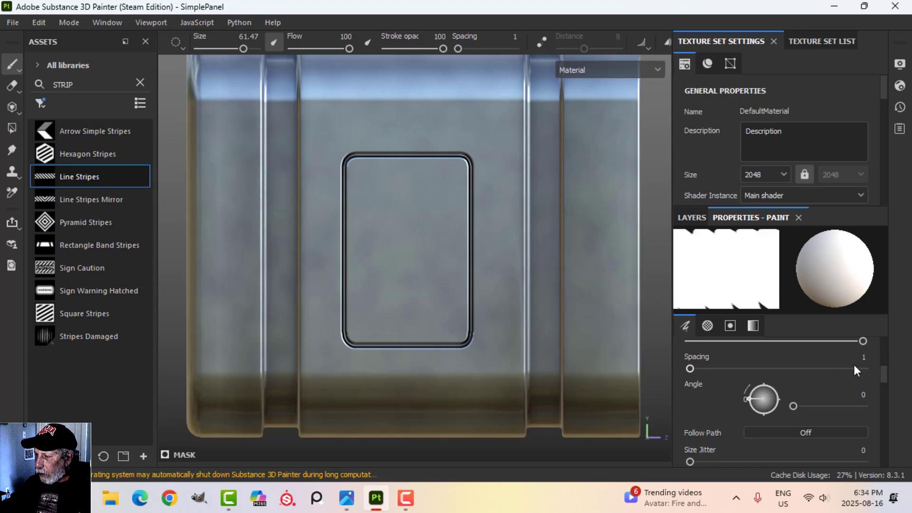
# - Configure the Line Stripes alpha with bend 0, 6 stripes and height 1, and reduce the brush size to 47.62
pyautogui.scroll(-3, 850, 366)
pyautogui.scroll(-10, 803, 385)
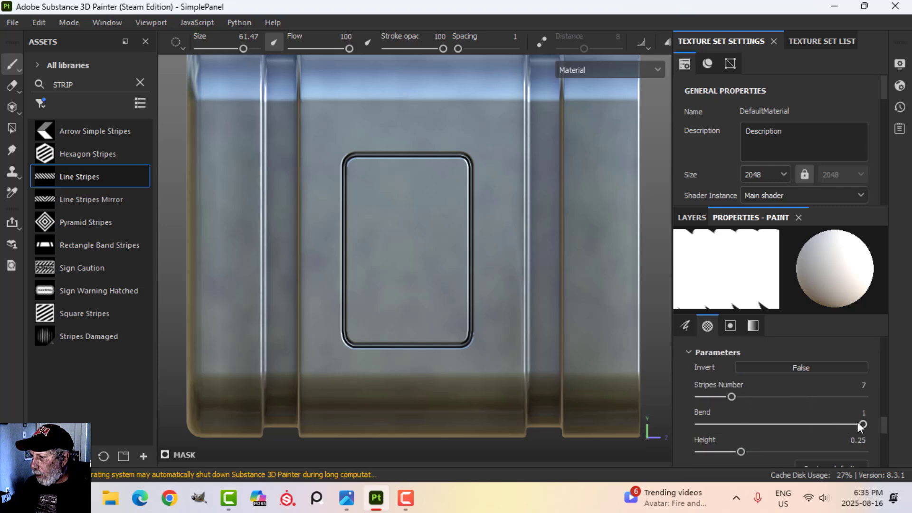
pyautogui.moveTo(860, 420); pyautogui.dragTo(660, 429)
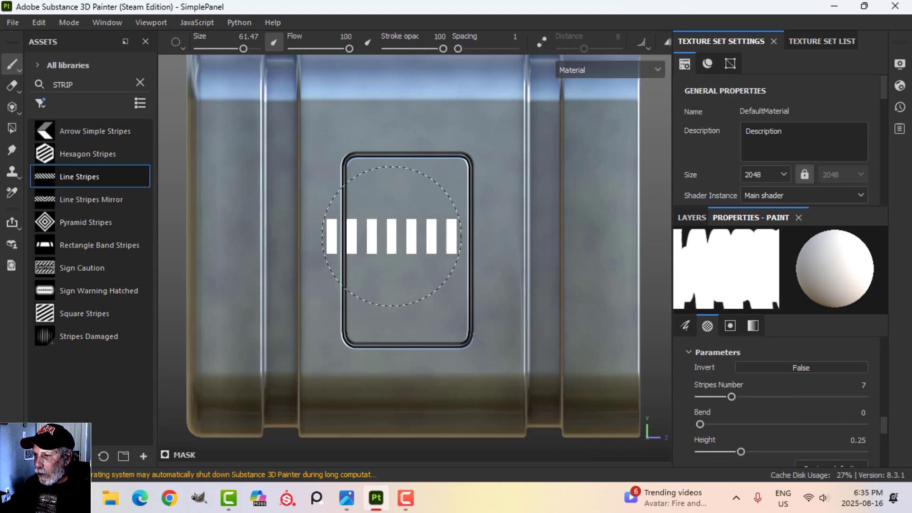
pyautogui.press('[')
pyautogui.press('[')
pyautogui.press('[')
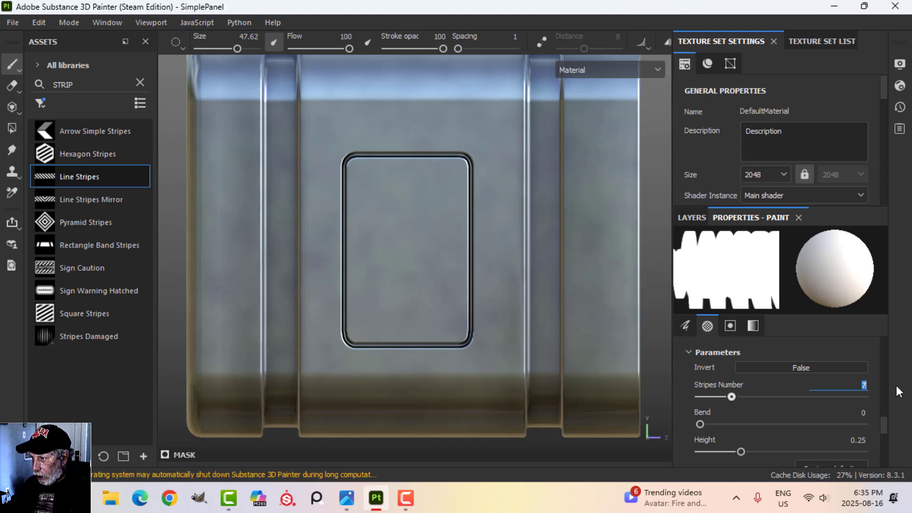
pyautogui.write('6')
pyautogui.press('Return')
pyautogui.moveTo(741, 451); pyautogui.dragTo(863, 452)
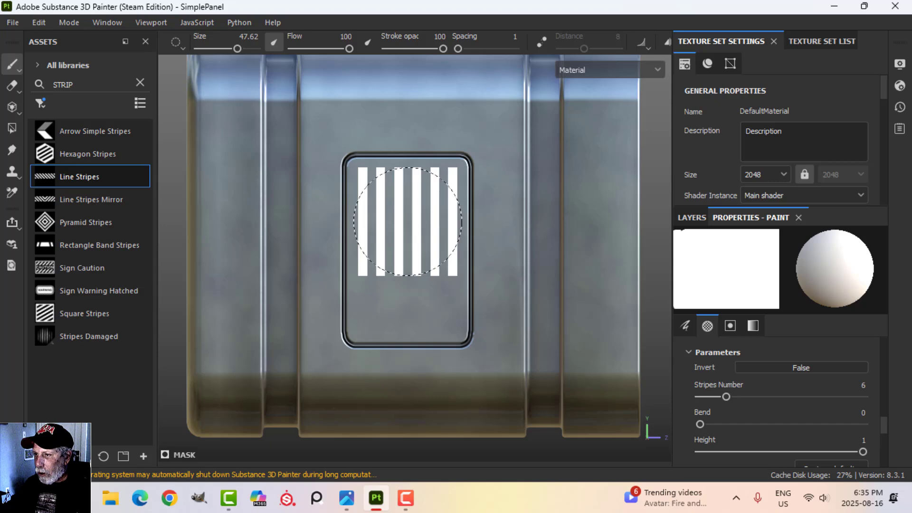
# - Paint one snapped straight vertical stroke of six slats down the inside of the rounded panel outline
pyautogui.click(408, 221)
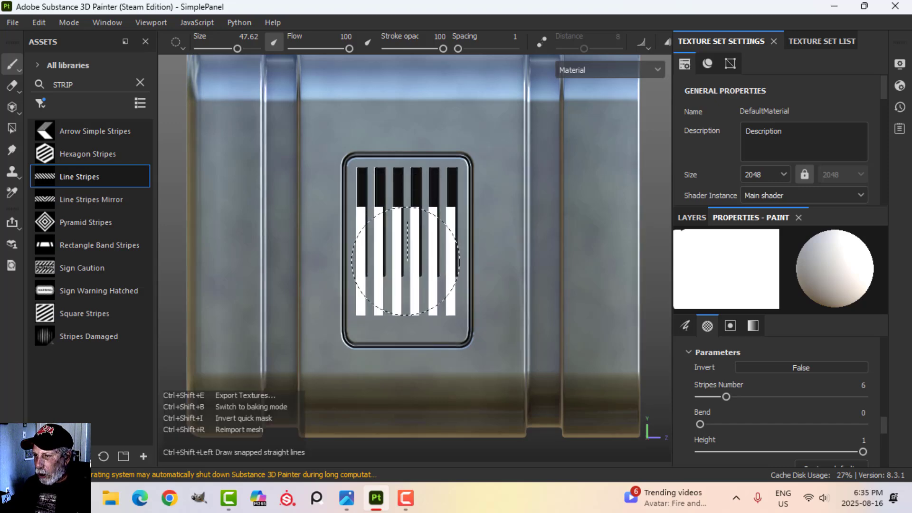
pyautogui.keyDown('ctrl'); pyautogui.keyDown('shift'); pyautogui.click(408, 281); pyautogui.keyUp('shift'); pyautogui.keyUp('ctrl')
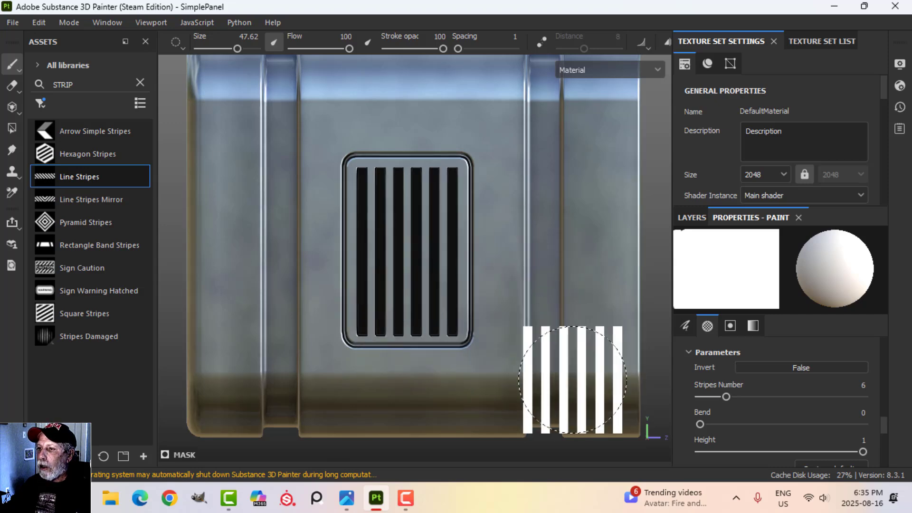
pyautogui.scroll(1, 546, 375)
pyautogui.scroll(-3, 554, 373)
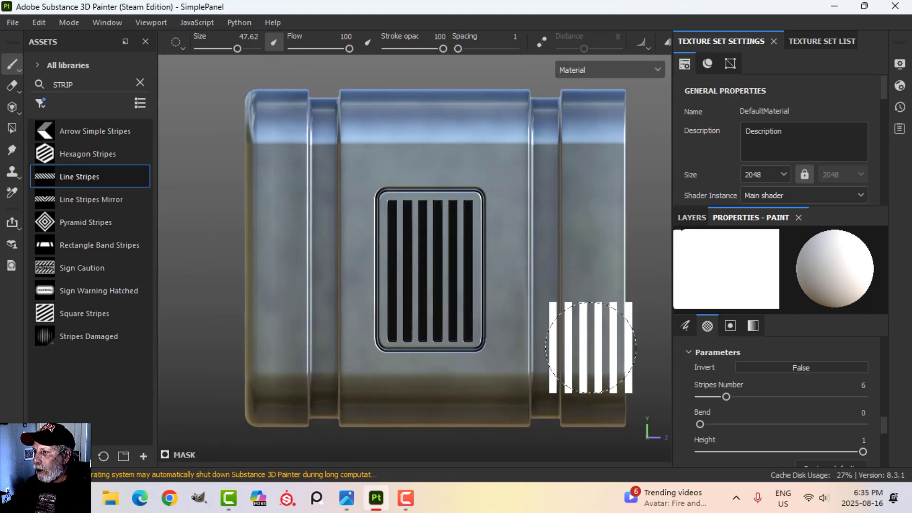
# - Turn off the color channel of the dark fill layer so only its roughness and height affect the slats
pyautogui.click(692, 217)
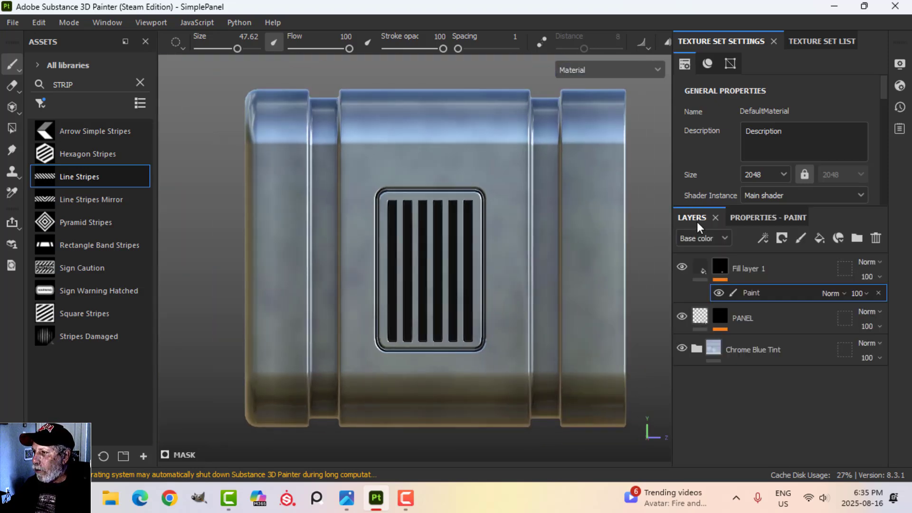
pyautogui.click(719, 275)
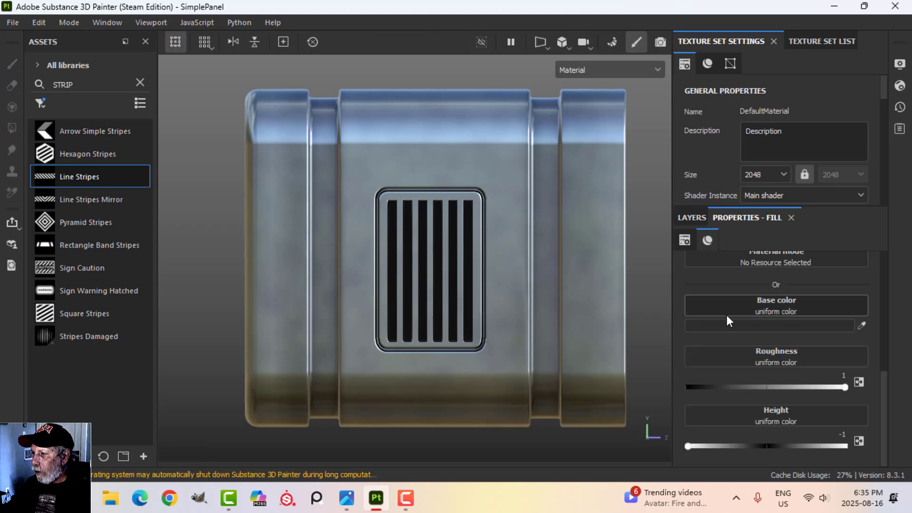
pyautogui.scroll(2, 726, 315)
pyautogui.click(699, 314)
pyautogui.click(702, 219)
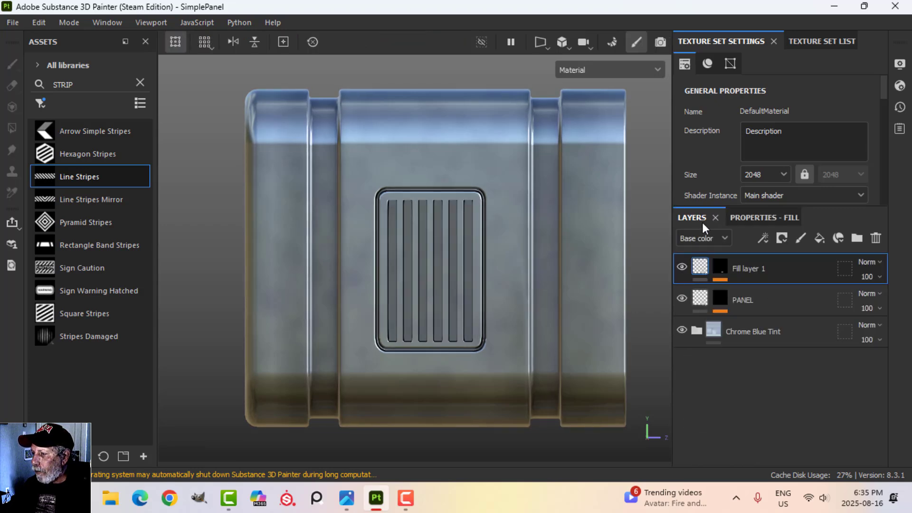
# - Add a Blur filter with intensity 0.5 above the paint in the dark fill layer's mask
pyautogui.click(728, 265)
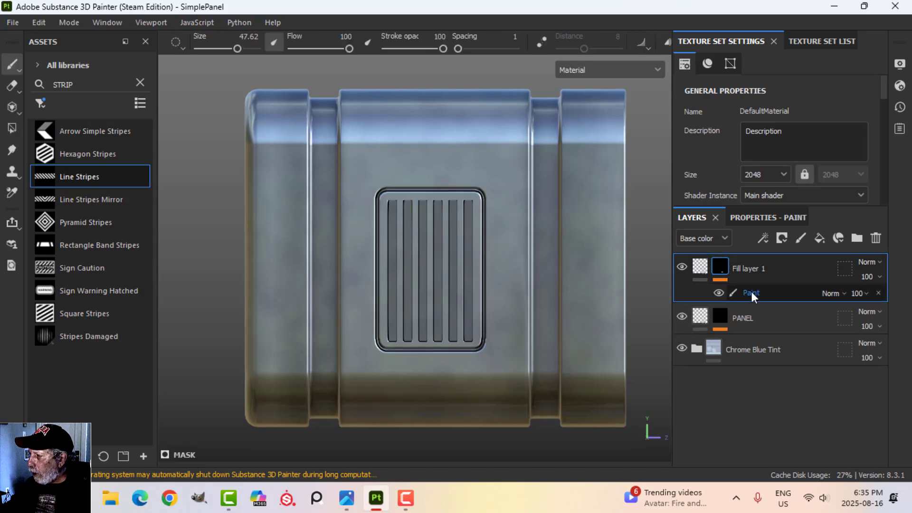
pyautogui.click(762, 238)
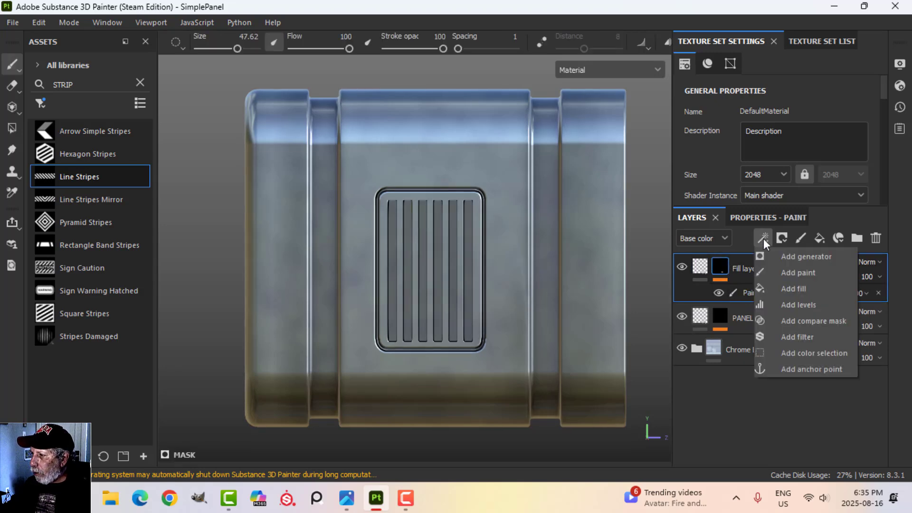
pyautogui.click(797, 337)
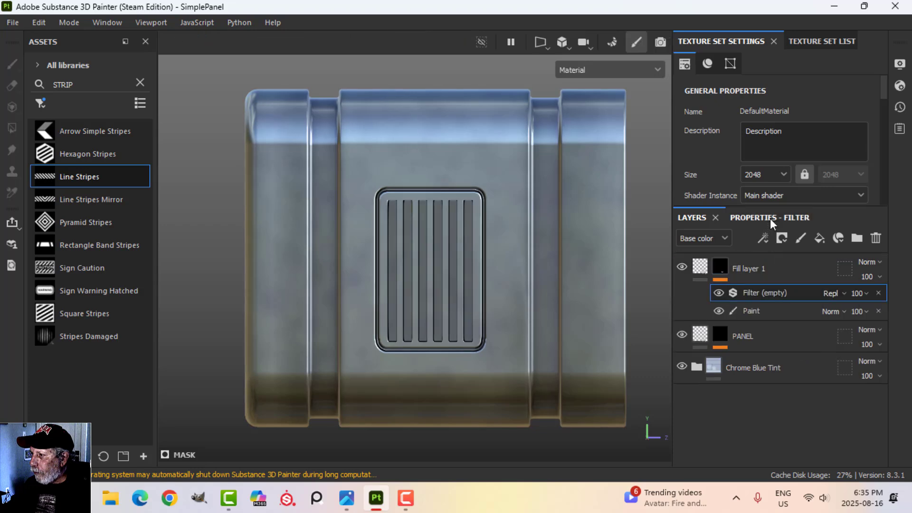
pyautogui.click(793, 271)
pyautogui.click(846, 318)
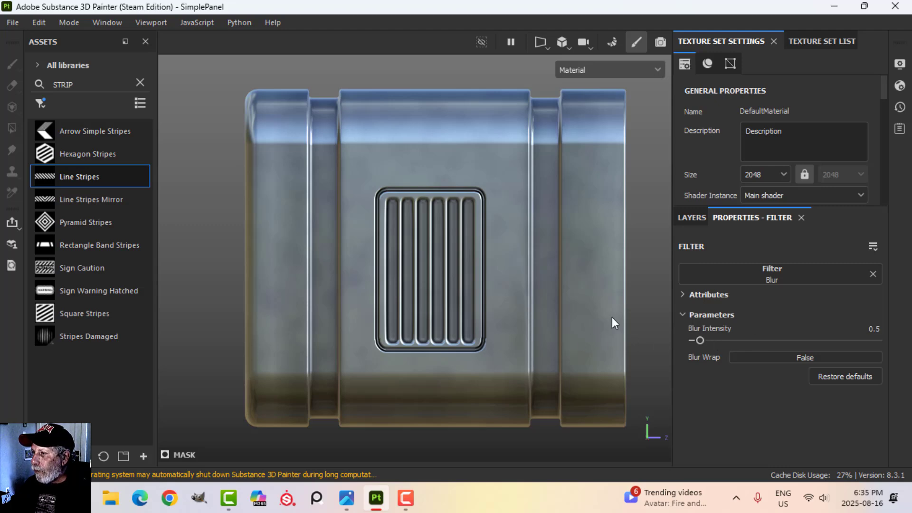
# - Add a Levels effect above the mask's blur and narrow its input range to 0.161 through 0.682
pyautogui.click(692, 220)
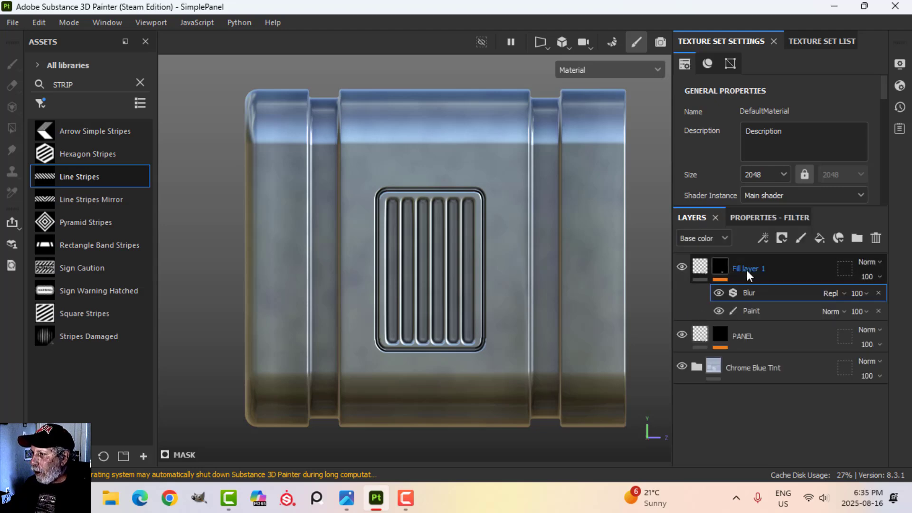
pyautogui.click(763, 238)
pyautogui.click(789, 303)
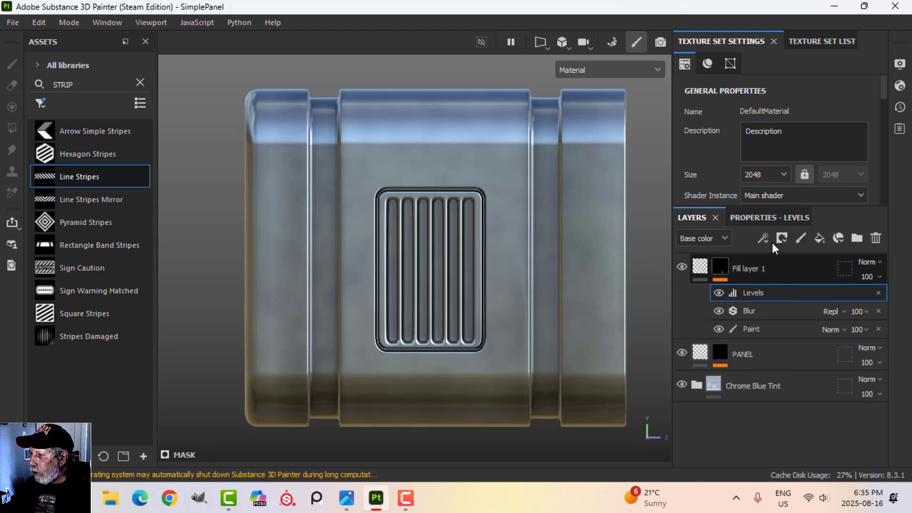
pyautogui.click(765, 217)
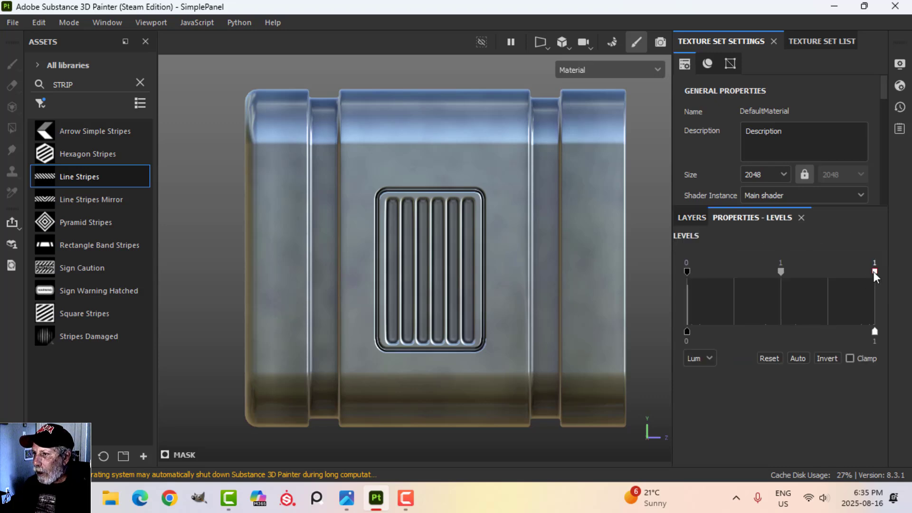
pyautogui.moveTo(877, 277); pyautogui.dragTo(815, 273)
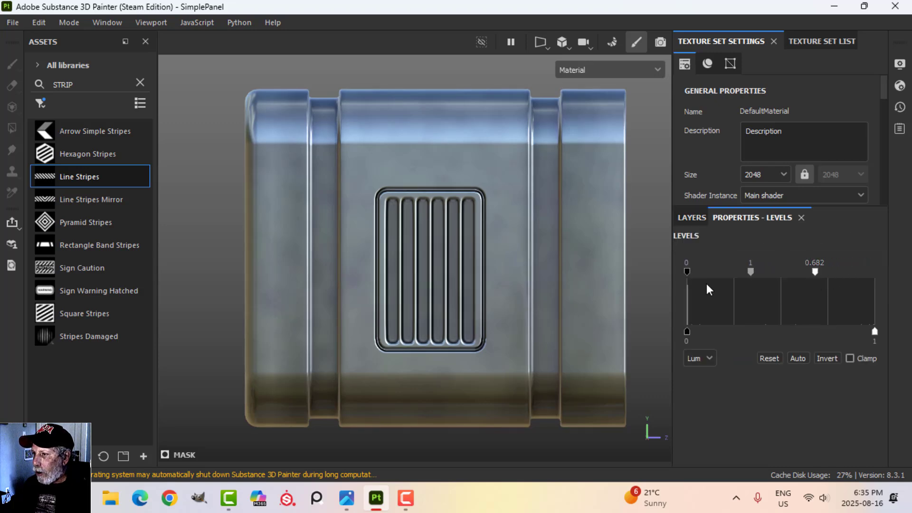
pyautogui.moveTo(689, 274); pyautogui.dragTo(718, 275)
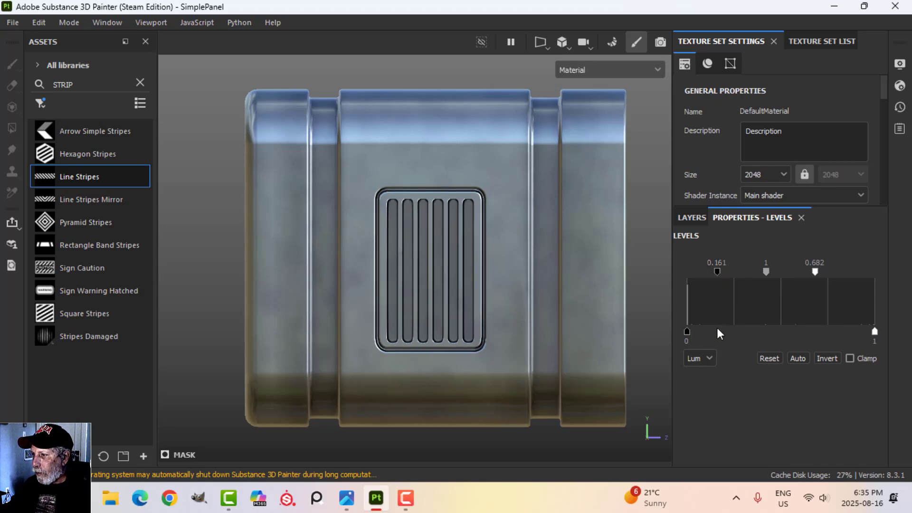
# - Set the mask Levels' output range to 0.029 through 0.689, its input midpoint to 3.26 and its input white point to 0.571
pyautogui.moveTo(689, 338)
pyautogui.mouseDown()
pyautogui.moveTo(721, 333)
pyautogui.moveTo(692, 333)
pyautogui.mouseUp()
pyautogui.moveTo(874, 331); pyautogui.dragTo(816, 331)
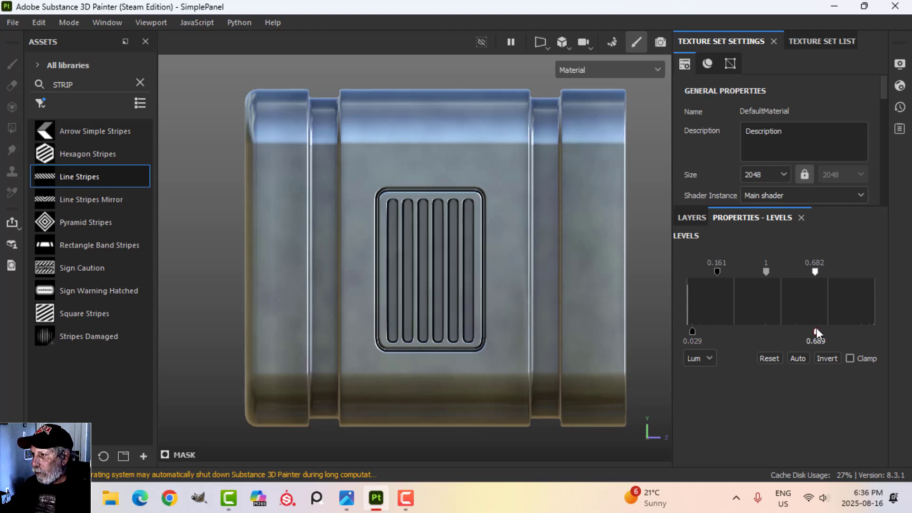
pyautogui.moveTo(767, 276); pyautogui.dragTo(797, 277)
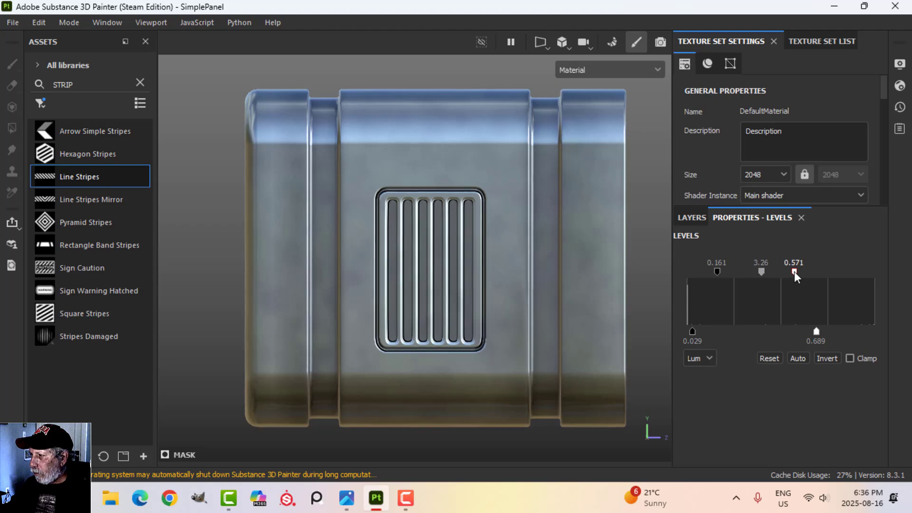
# - Turn the dark fill layer's color channel back on and inspect the slatted vent from an angle
pyautogui.click(692, 218)
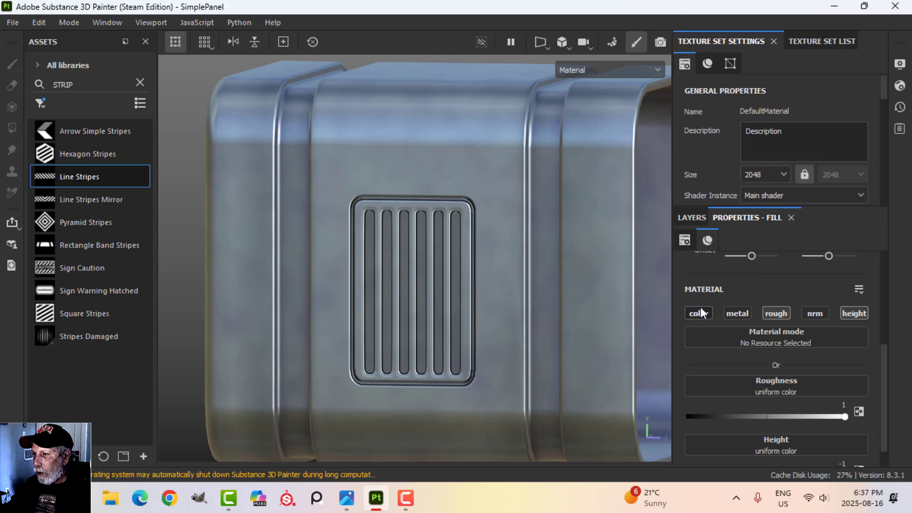
pyautogui.click(698, 313)
pyautogui.keyDown('alt'); pyautogui.moveTo(452, 332); pyautogui.dragTo(485, 241); pyautogui.keyUp('alt')
pyautogui.scroll(-3, 470, 287)
pyautogui.scroll(5, 438, 286)
pyautogui.keyDown('alt'); pyautogui.moveTo(475, 261); pyautogui.dragTo(479, 281, button='middle'); pyautogui.keyUp('alt')
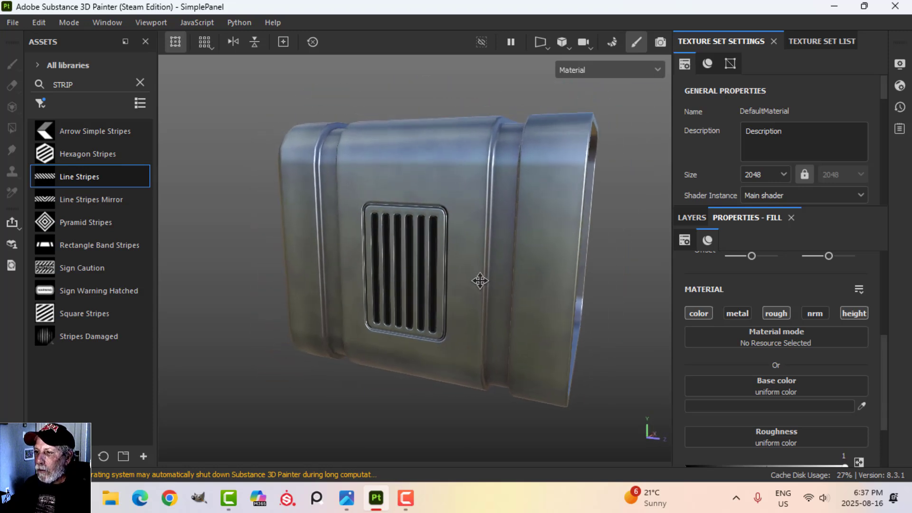
pyautogui.scroll(2, 480, 281)
pyautogui.scroll(-2, 479, 278)
pyautogui.moveTo(480, 278)
pyautogui.keyDown('alt'); pyautogui.mouseDown()
pyautogui.moveTo(498, 277)
pyautogui.moveTo(481, 278)
pyautogui.mouseUp(); pyautogui.keyUp('alt')
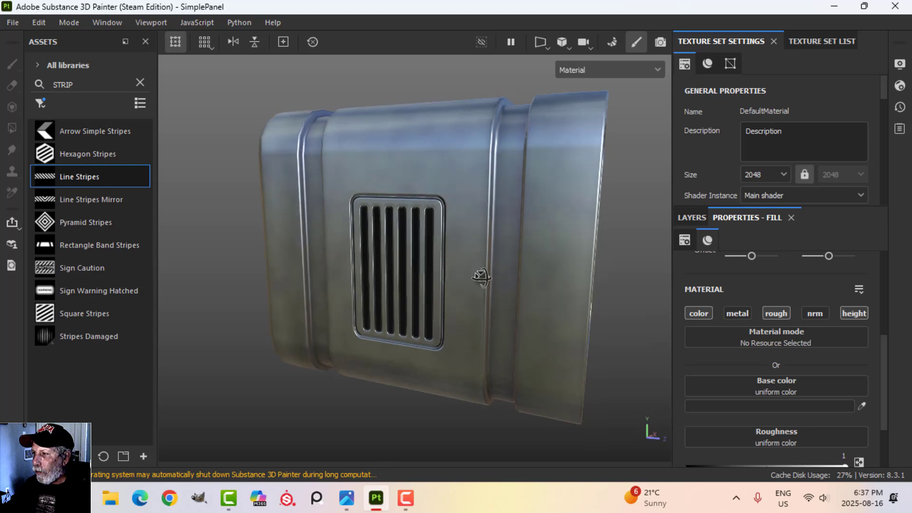
# - Set the Blur filter intensity in the dark fill layer's mask to 0.7 and check the slats' edges
pyautogui.click(691, 218)
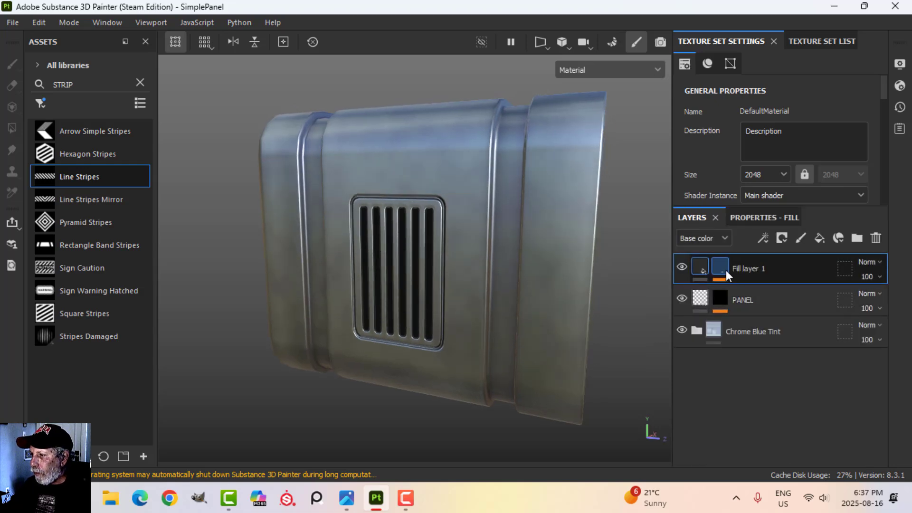
pyautogui.click(726, 270)
pyautogui.click(748, 311)
pyautogui.click(763, 218)
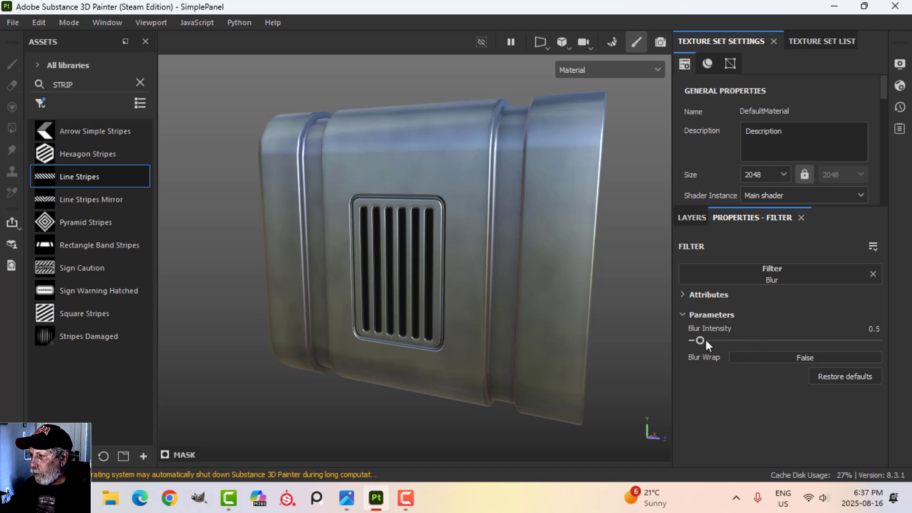
pyautogui.click(874, 328)
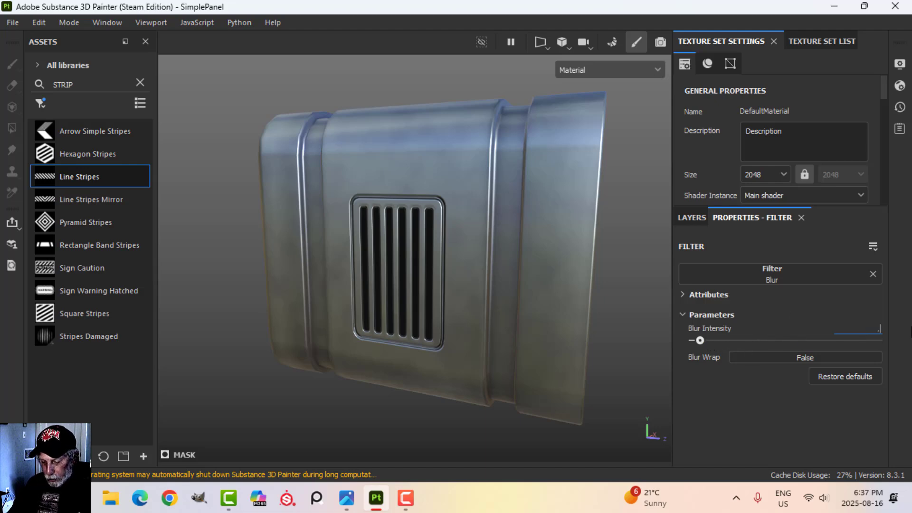
pyautogui.write('.7')
pyautogui.press('Return')
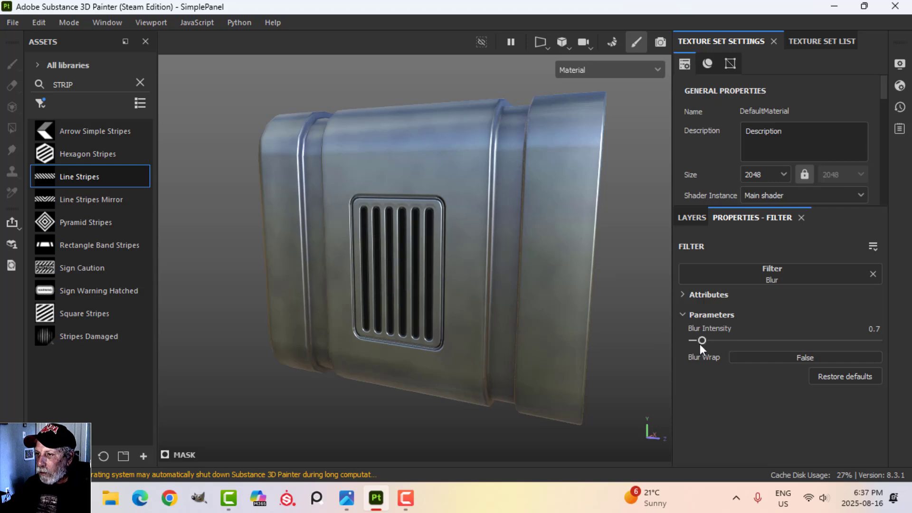
pyautogui.scroll(5, 445, 280)
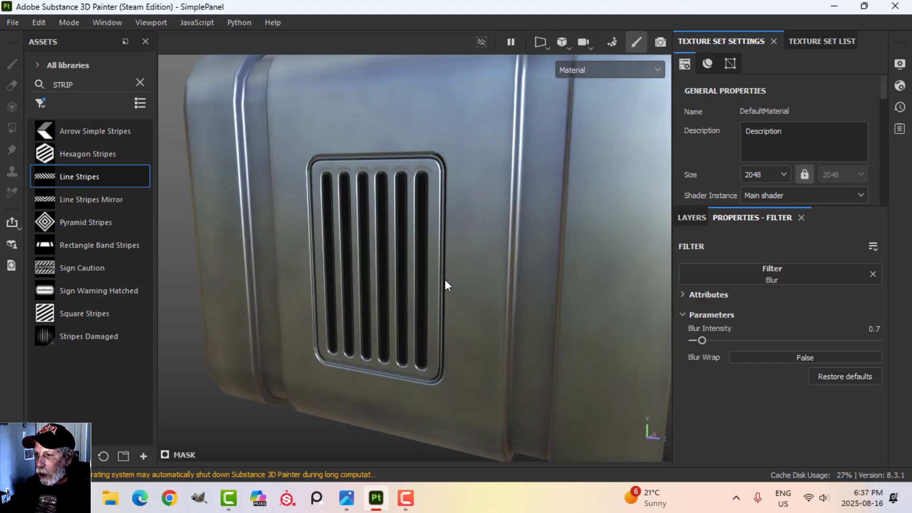
pyautogui.scroll(-4, 443, 280)
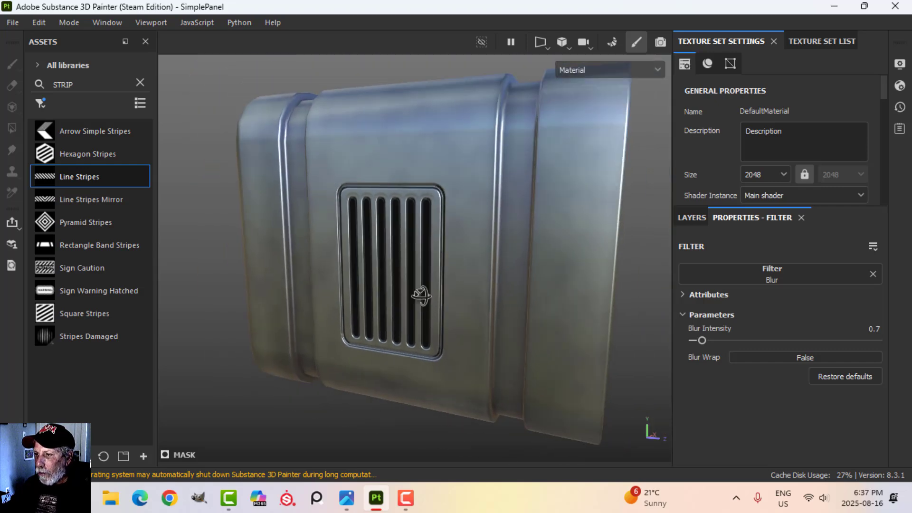
pyautogui.keyDown('alt'); pyautogui.moveTo(420, 295); pyautogui.dragTo(486, 272); pyautogui.keyUp('alt')
pyautogui.scroll(-2, 452, 293)
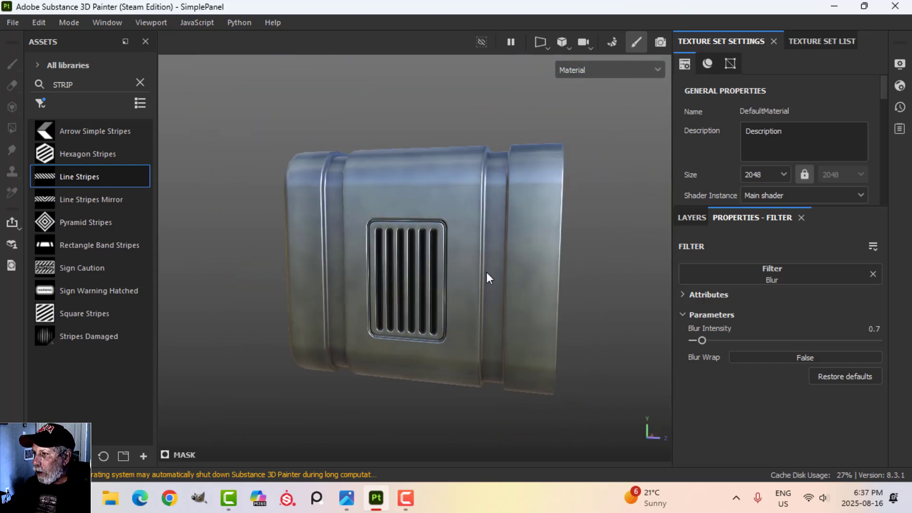
# - Rename the dark fill layer as INSET
pyautogui.click(684, 217)
pyautogui.doubleClick(755, 269)
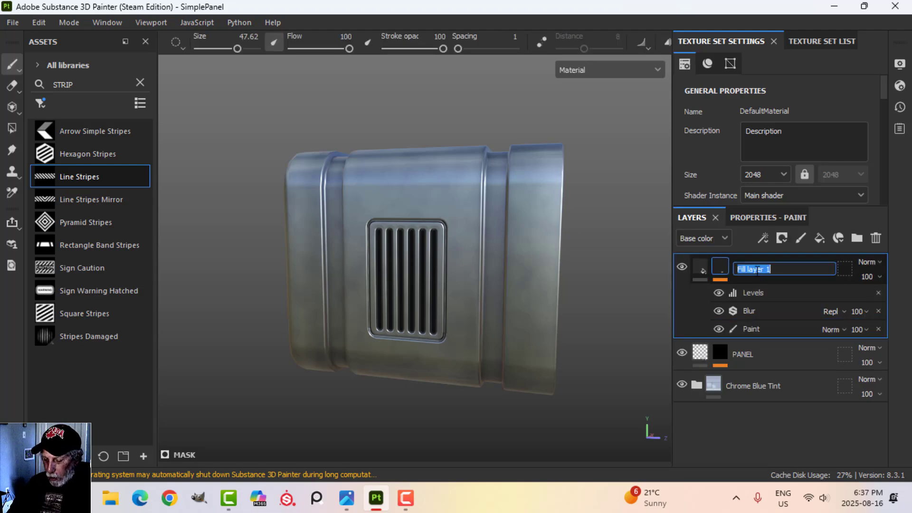
pyautogui.write('INSET')
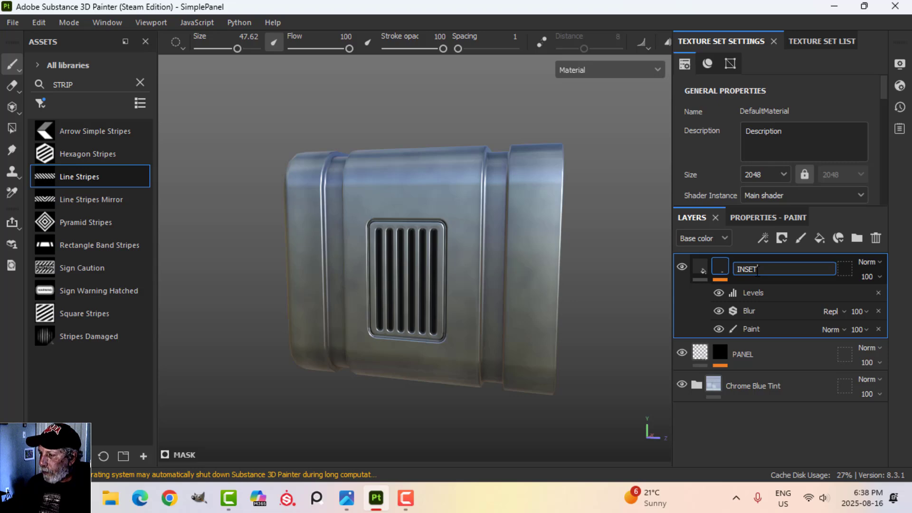
pyautogui.press('Return')
# - Add a fill layer above INSET with only the color and height channels enabled, and set its height to -0.4772
pyautogui.click(701, 268)
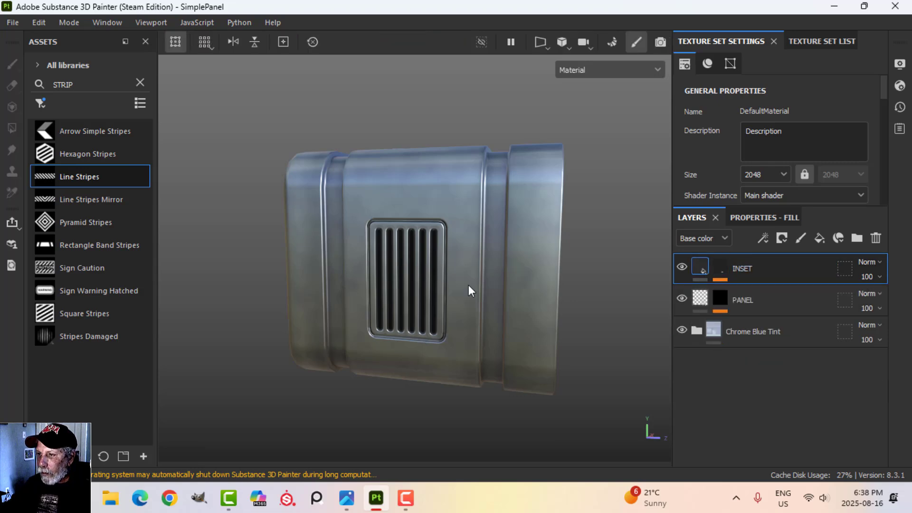
pyautogui.scroll(3, 455, 285)
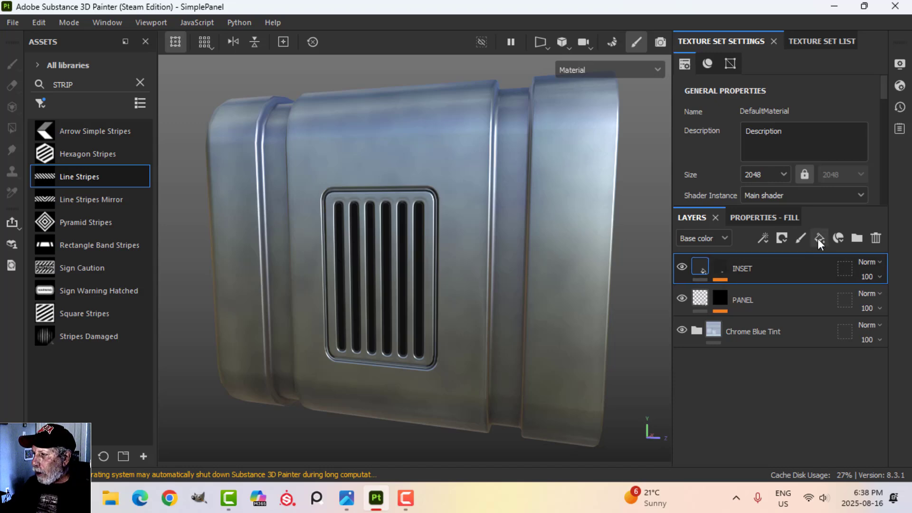
pyautogui.click(775, 217)
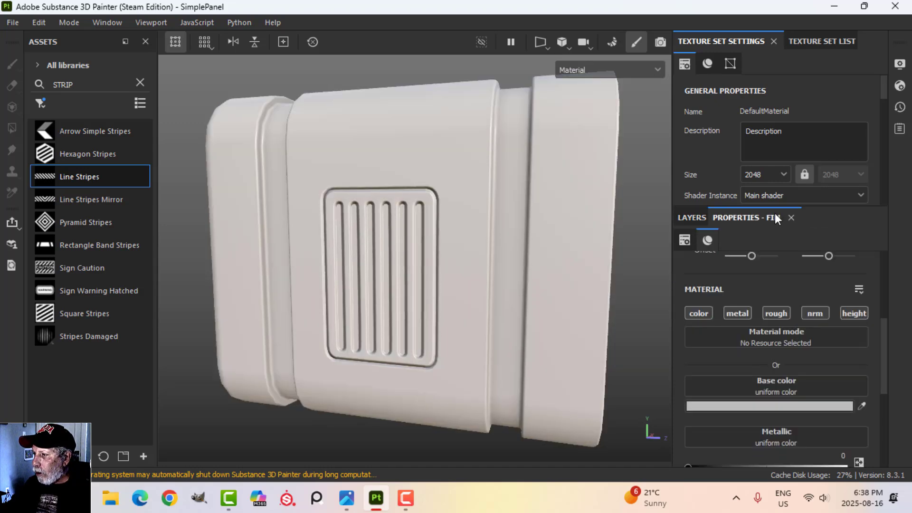
pyautogui.click(703, 313)
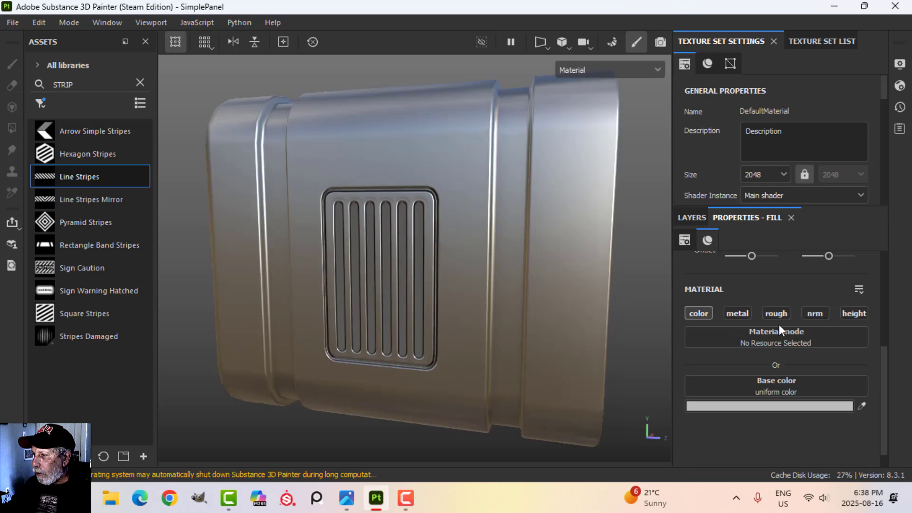
pyautogui.click(851, 310)
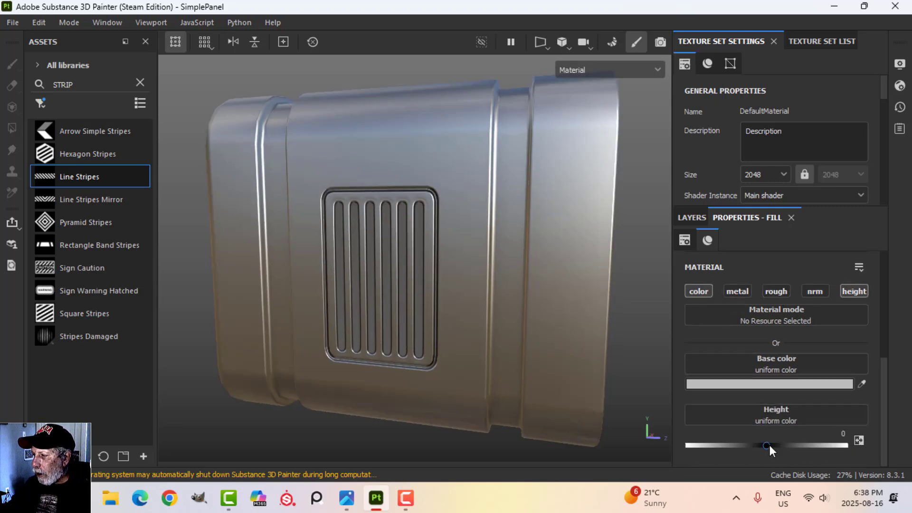
pyautogui.moveTo(766, 445); pyautogui.dragTo(728, 444)
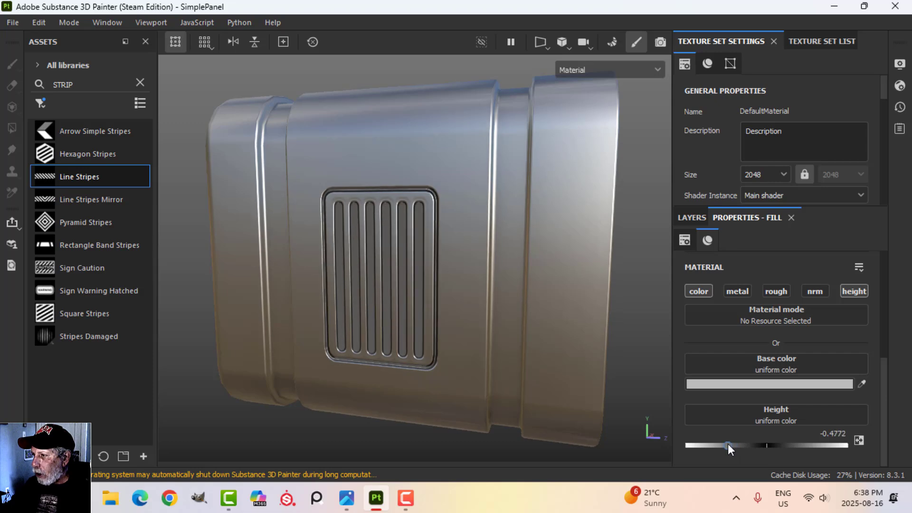
pyautogui.click(686, 218)
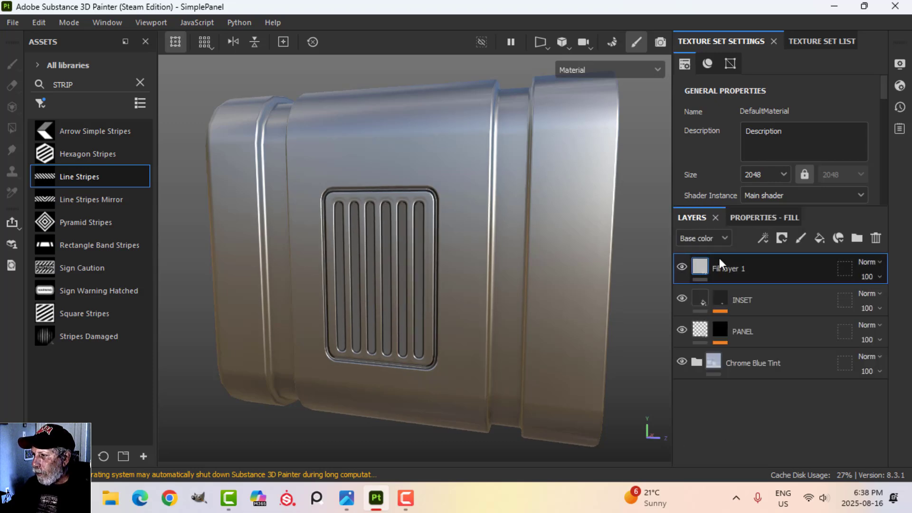
# - Set the new fill layer's base color to near-black 181818, then enable its roughness channel and raise the roughness
pyautogui.click(748, 214)
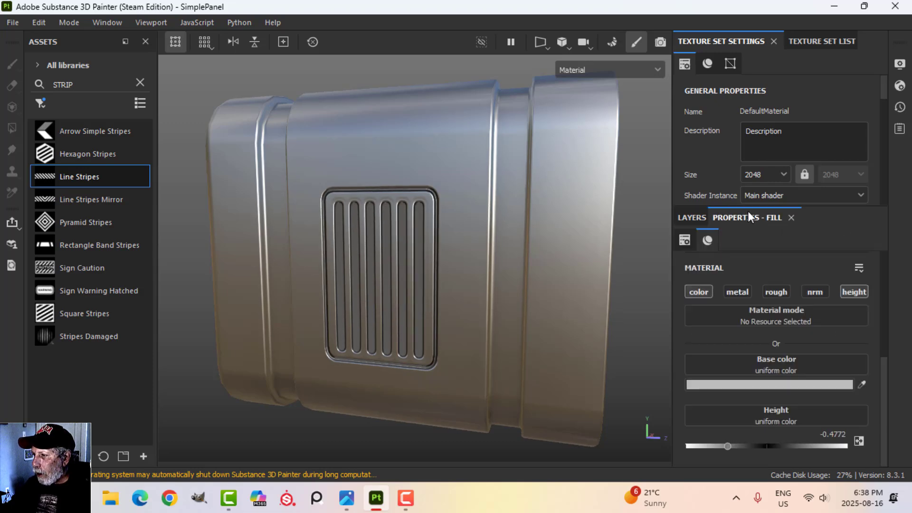
pyautogui.click(759, 384)
pyautogui.moveTo(627, 380); pyautogui.dragTo(584, 395)
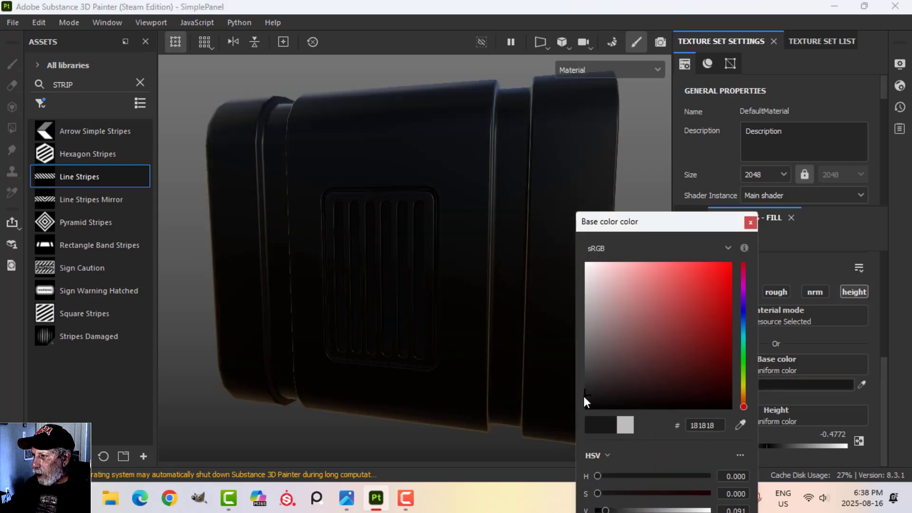
pyautogui.click(751, 222)
pyautogui.scroll(-2, 779, 361)
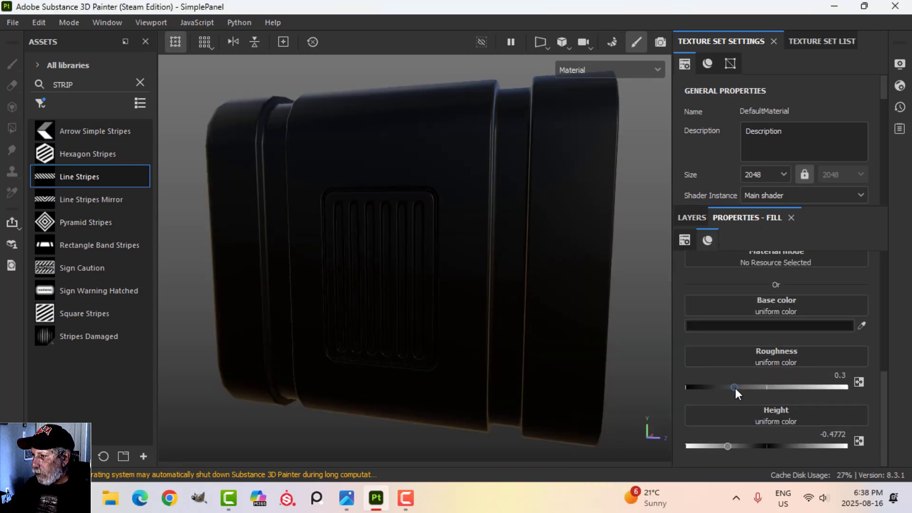
pyautogui.moveTo(734, 387); pyautogui.dragTo(821, 387)
# - Add a black mask with a paint effect to the new fill layer
pyautogui.click(700, 220)
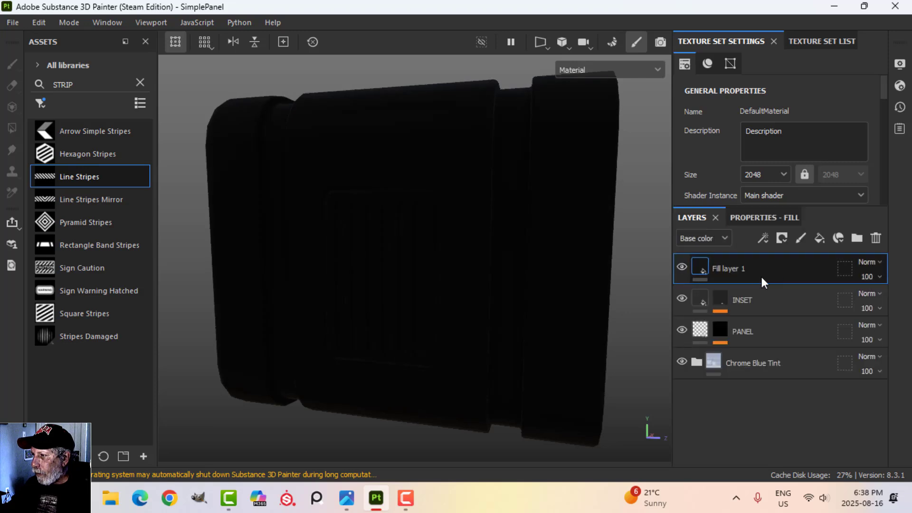
pyautogui.click(782, 238)
pyautogui.click(793, 271)
pyautogui.click(764, 238)
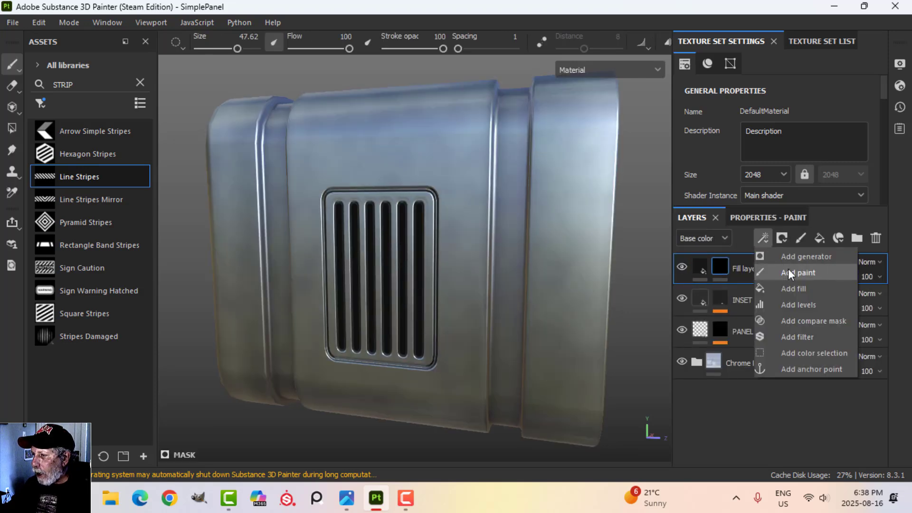
pyautogui.click(788, 269)
pyautogui.moveTo(460, 283)
pyautogui.keyDown('alt'); pyautogui.mouseDown()
pyautogui.moveTo(421, 264)
pyautogui.moveTo(458, 285)
pyautogui.mouseUp(); pyautogui.keyUp('alt')
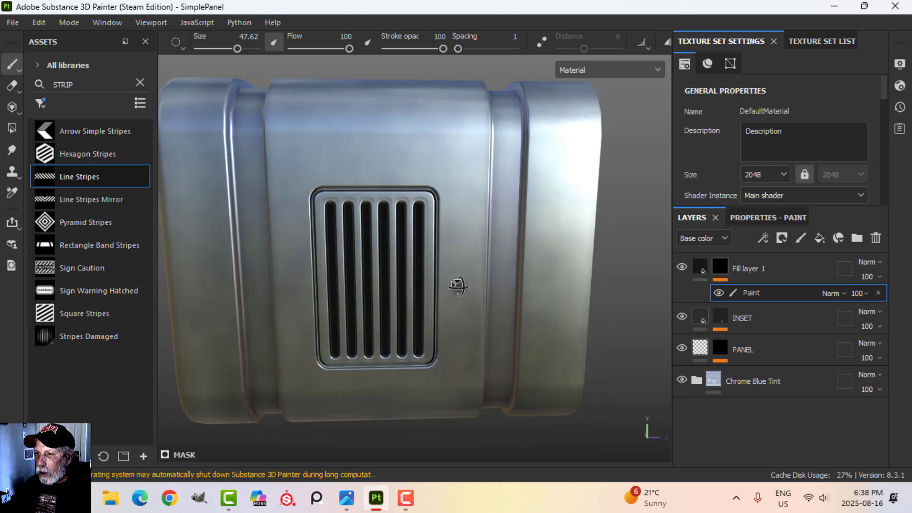
# - Filter the assets to brushes, choose the Basic Hard brush and reduce its size to 1.5
pyautogui.click(140, 83)
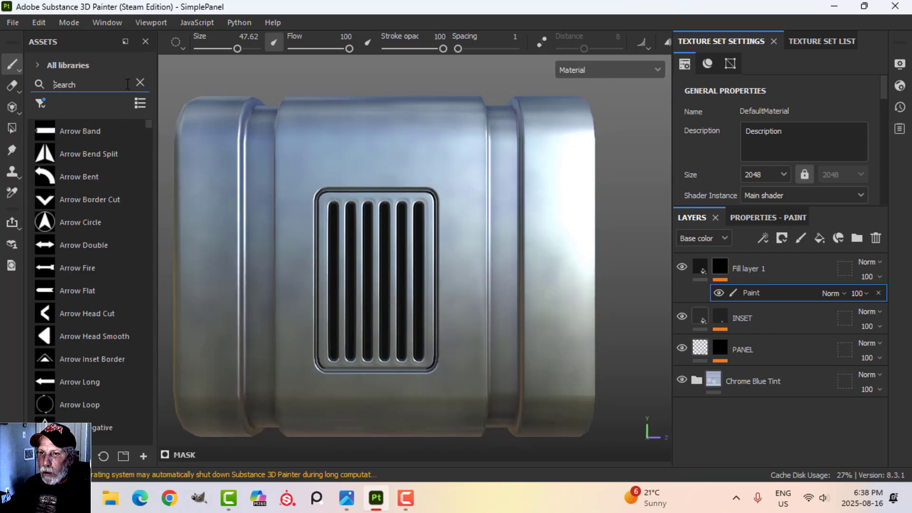
pyautogui.click(42, 100)
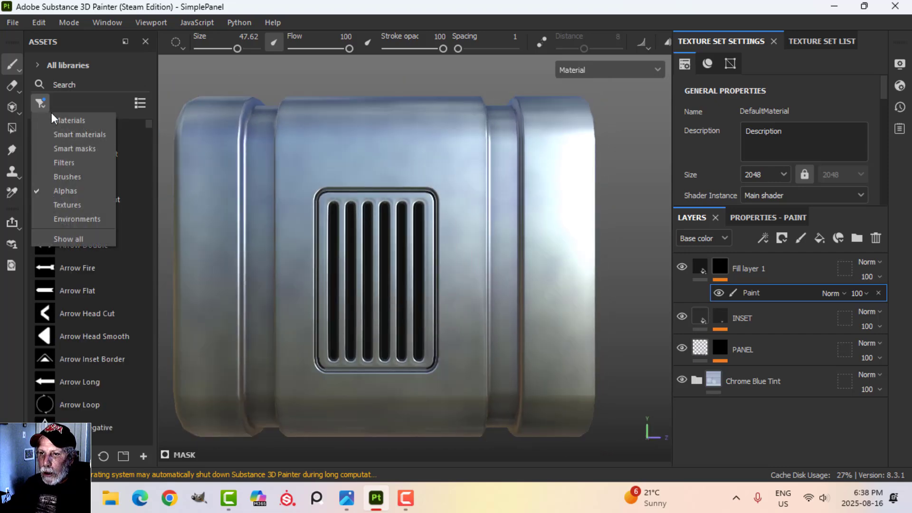
pyautogui.click(80, 173)
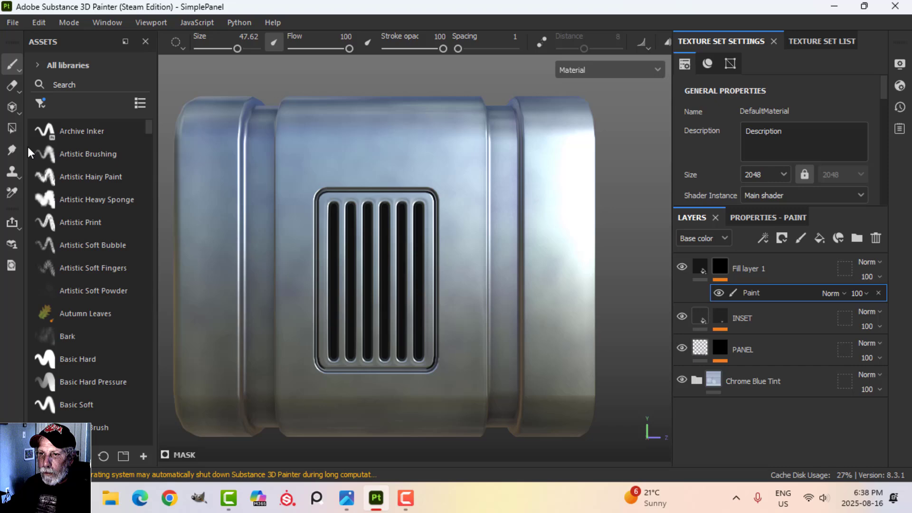
pyautogui.click(83, 359)
pyautogui.keyDown('ctrl'); pyautogui.moveTo(349, 217); pyautogui.dragTo(347, 217, button='right'); pyautogui.keyUp('ctrl')
pyautogui.scroll(5, 347, 217)
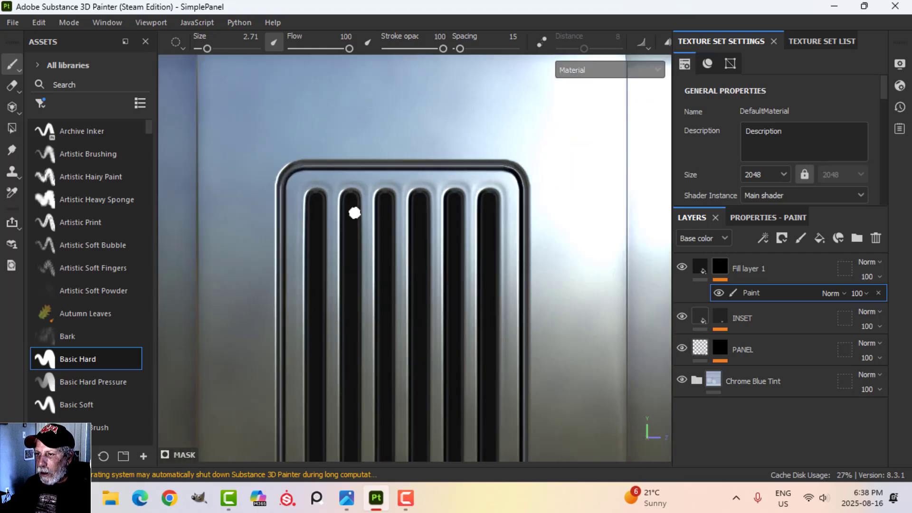
pyautogui.keyDown('ctrl'); pyautogui.moveTo(359, 212); pyautogui.dragTo(358, 210, button='right'); pyautogui.keyUp('ctrl')
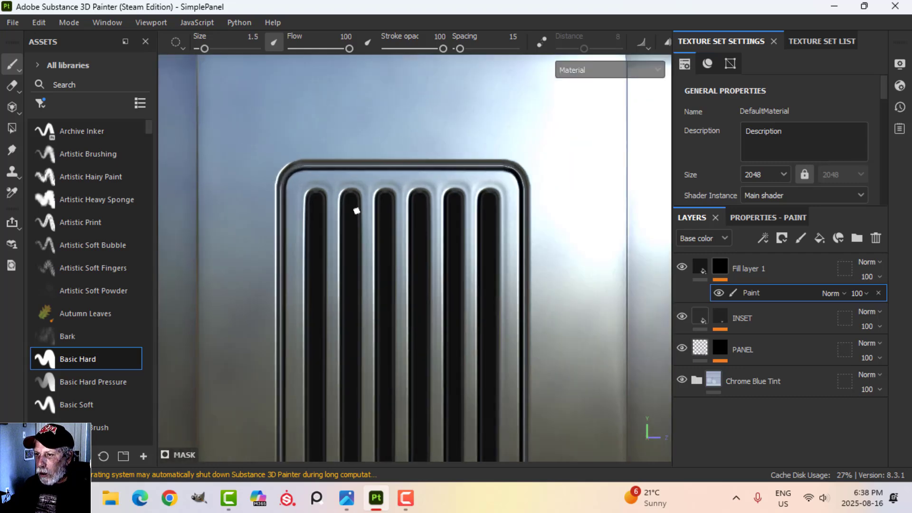
# - Paint a small round hole in each of the four corners of the vent frame on the new layer's mask
pyautogui.click(299, 182)
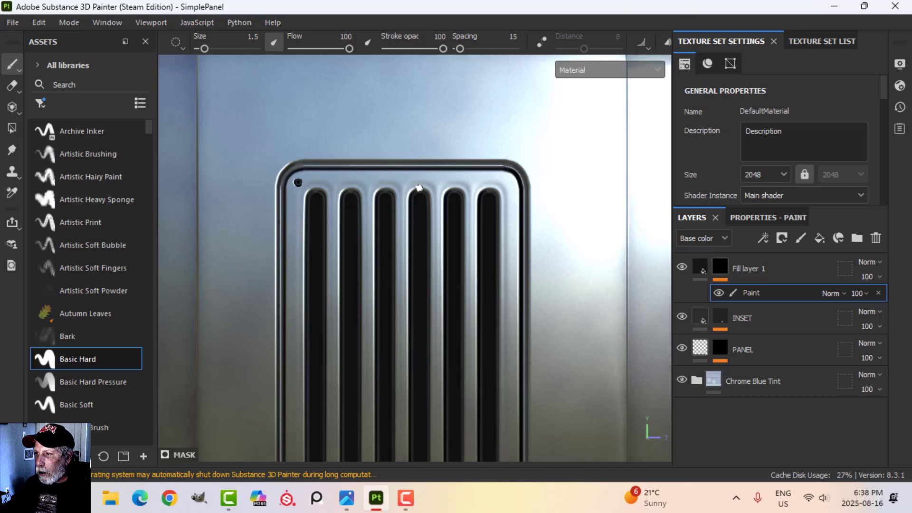
pyautogui.click(508, 182)
pyautogui.scroll(-2, 507, 182)
pyautogui.scroll(-2, 501, 308)
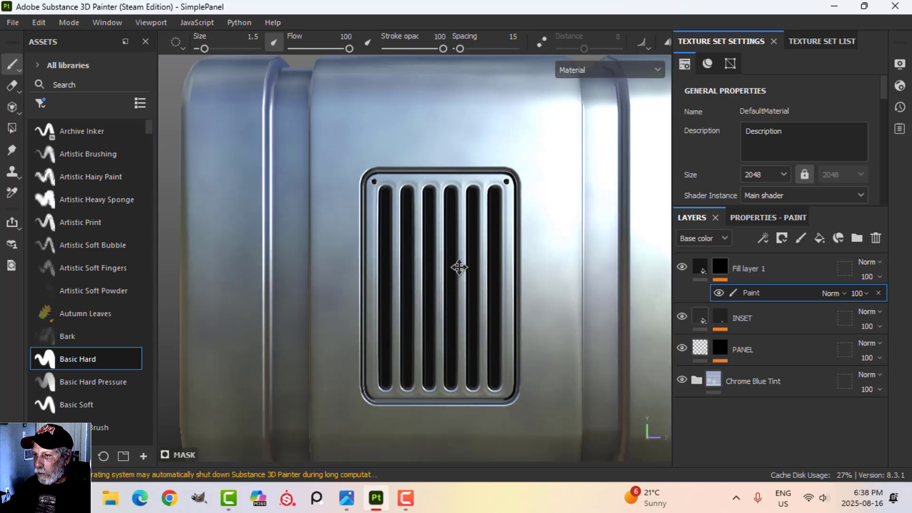
pyautogui.keyDown('alt'); pyautogui.moveTo(459, 268); pyautogui.dragTo(395, 259, button='middle'); pyautogui.keyUp('alt')
pyautogui.scroll(2, 394, 258)
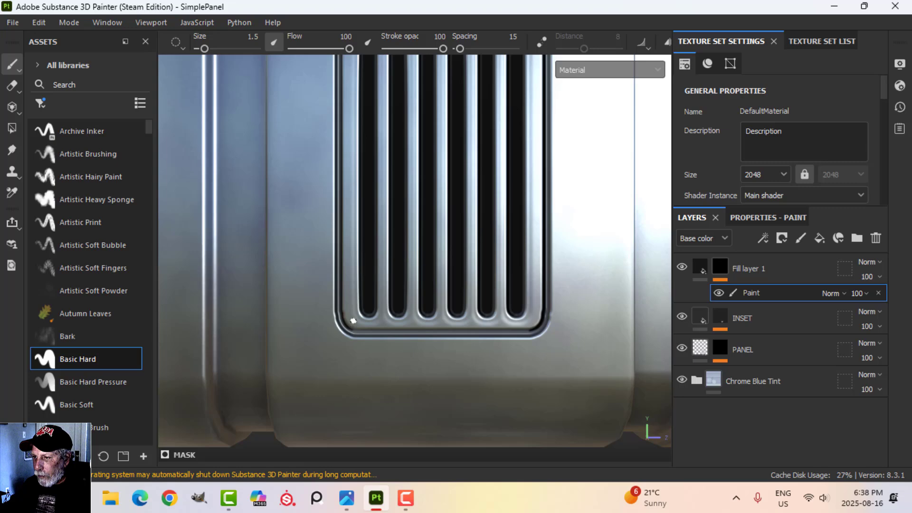
pyautogui.click(353, 320)
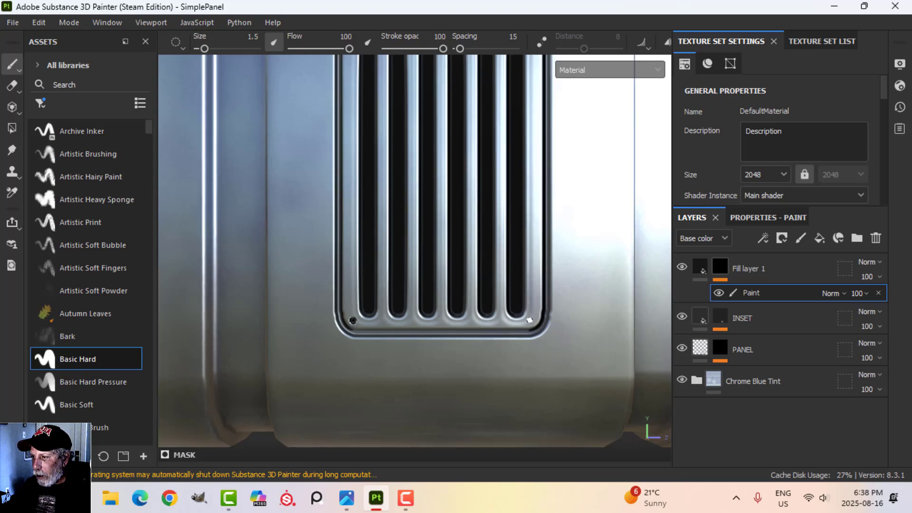
pyautogui.scroll(-3, 614, 318)
pyautogui.keyDown('alt'); pyautogui.moveTo(614, 319); pyautogui.dragTo(509, 261); pyautogui.keyUp('alt')
pyautogui.scroll(2, 508, 262)
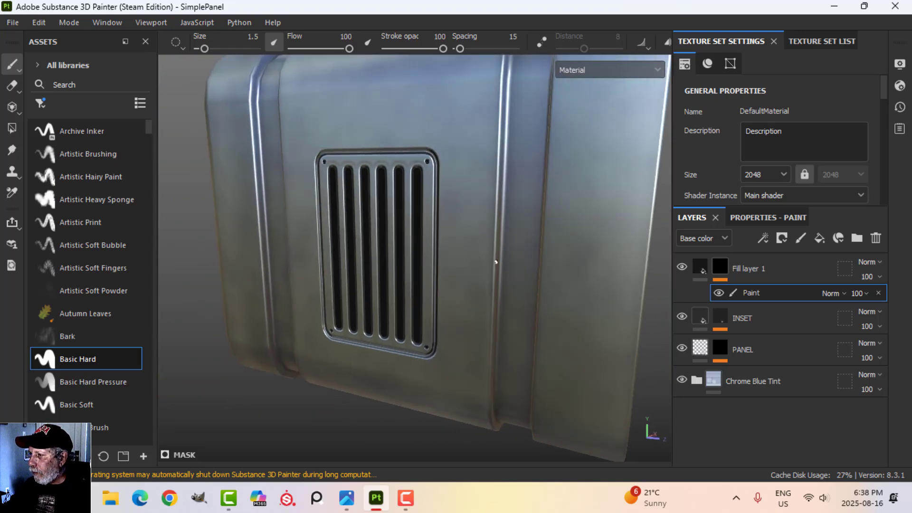
# - Add a Blur filter above the paint in the corner holes' mask
pyautogui.click(761, 238)
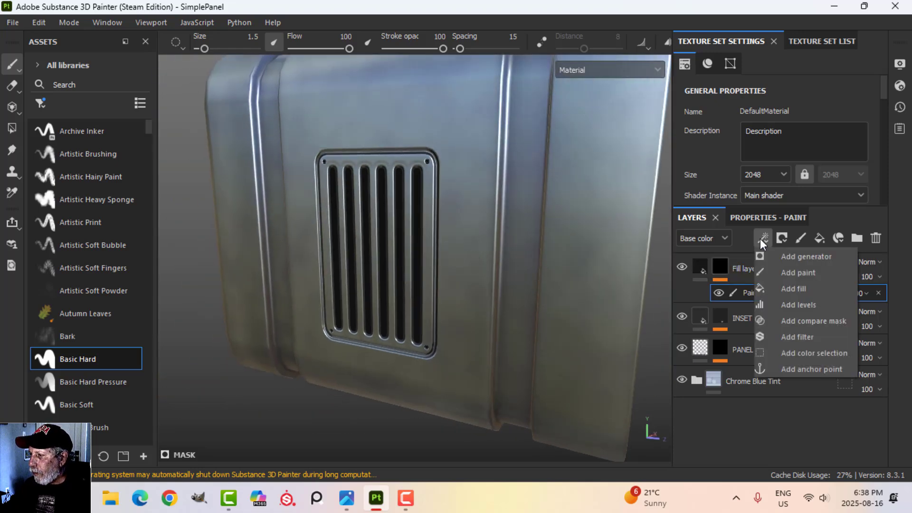
pyautogui.click(791, 335)
pyautogui.click(763, 224)
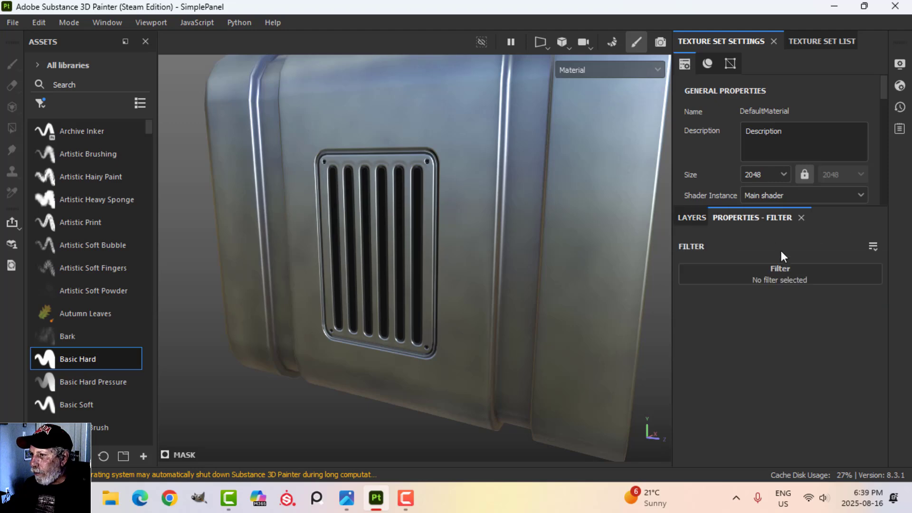
pyautogui.click(784, 274)
pyautogui.click(845, 318)
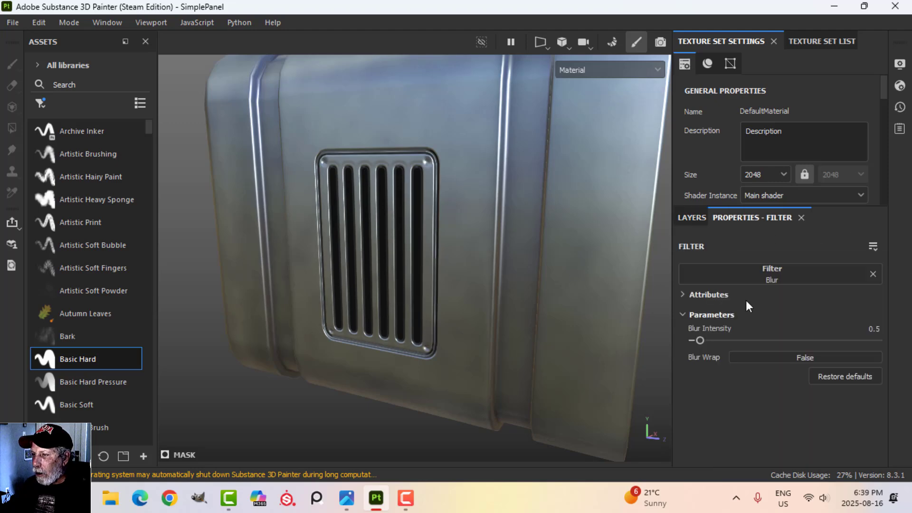
# - Set the Blur Intensity on the corner holes' mask to 0.15
pyautogui.scroll(1, 475, 208)
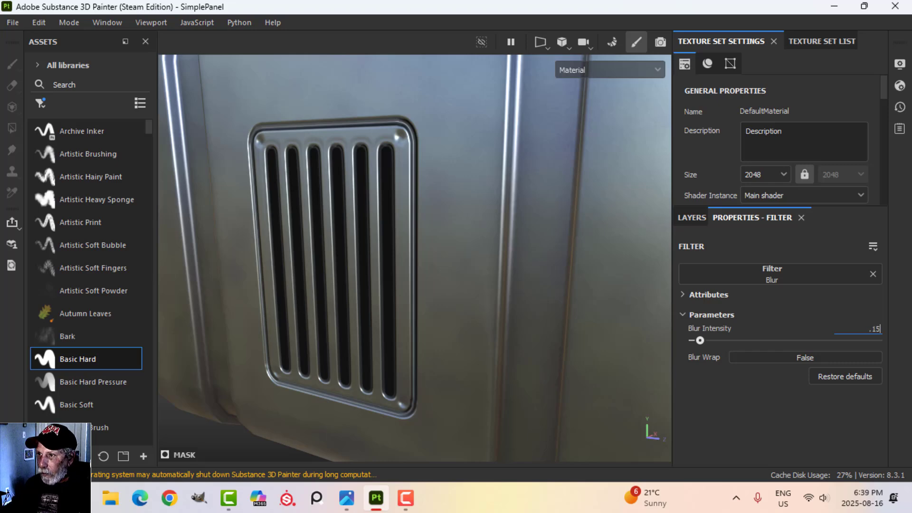
pyautogui.write('.15')
pyautogui.press('Return')
pyautogui.keyDown('alt'); pyautogui.moveTo(433, 238); pyautogui.dragTo(453, 258); pyautogui.keyUp('alt')
pyautogui.scroll(-5, 466, 238)
# - Raise the corner details by setting their fill layer's height to about 0.24
pyautogui.click(686, 217)
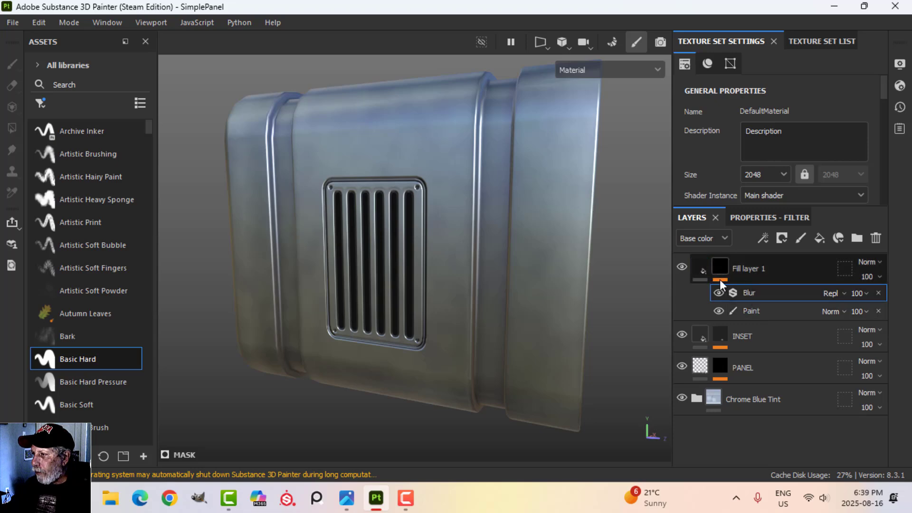
pyautogui.click(749, 218)
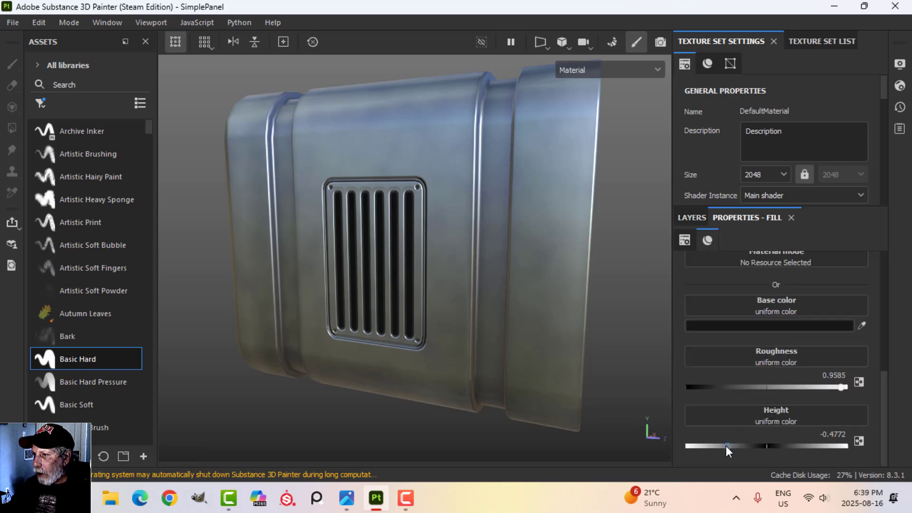
pyautogui.moveTo(726, 445); pyautogui.dragTo(786, 445)
pyautogui.scroll(3, 375, 338)
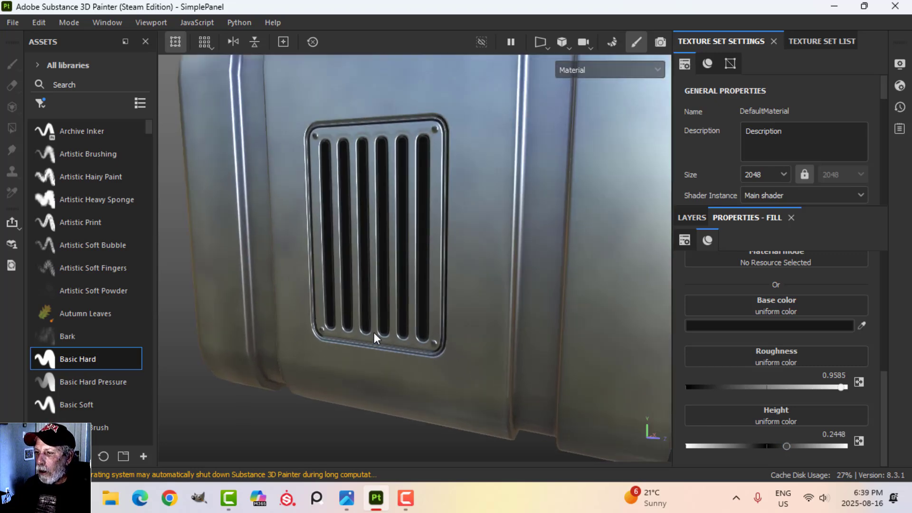
pyautogui.scroll(-5, 376, 337)
pyautogui.keyDown('alt'); pyautogui.moveTo(375, 340); pyautogui.dragTo(461, 299); pyautogui.keyUp('alt')
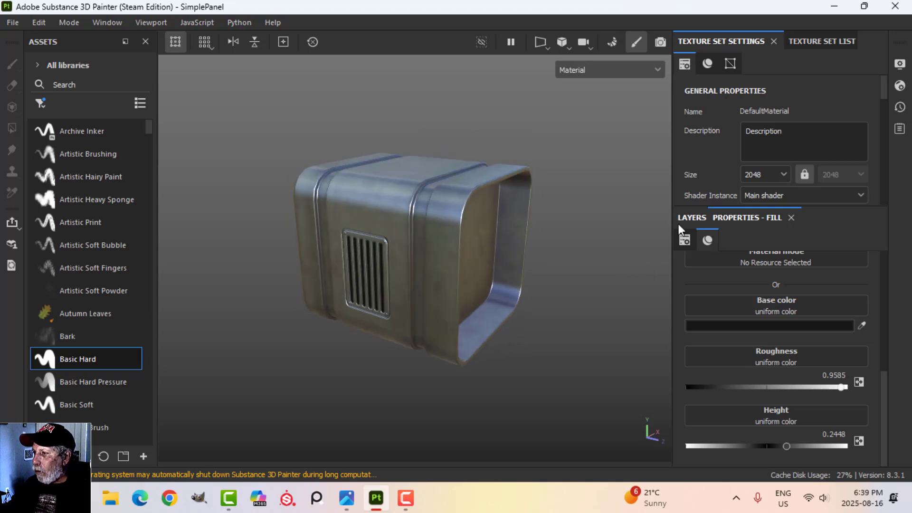
# - Rename the corner details' fill layer as BOLTS
pyautogui.click(691, 217)
pyautogui.doubleClick(753, 268)
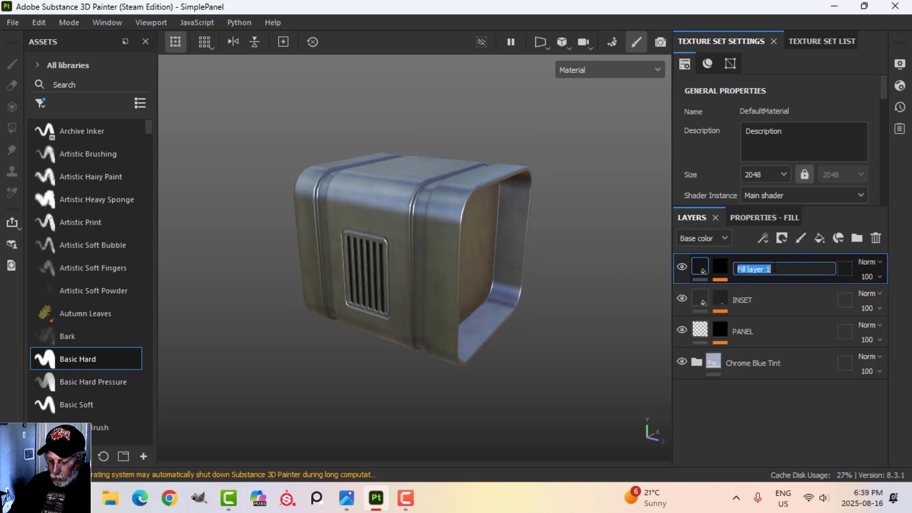
pyautogui.write('BOLTS')
pyautogui.press('Return')
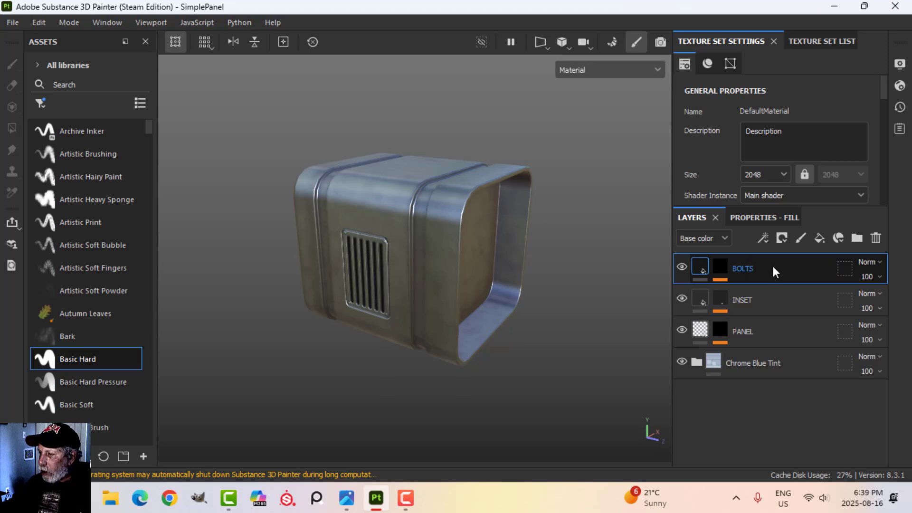
# - Group the BOLTS, INSET and PANEL layers into a folder, collapse it and name it PANEL
pyautogui.keyDown('shift'); pyautogui.click(752, 325); pyautogui.keyUp('shift')
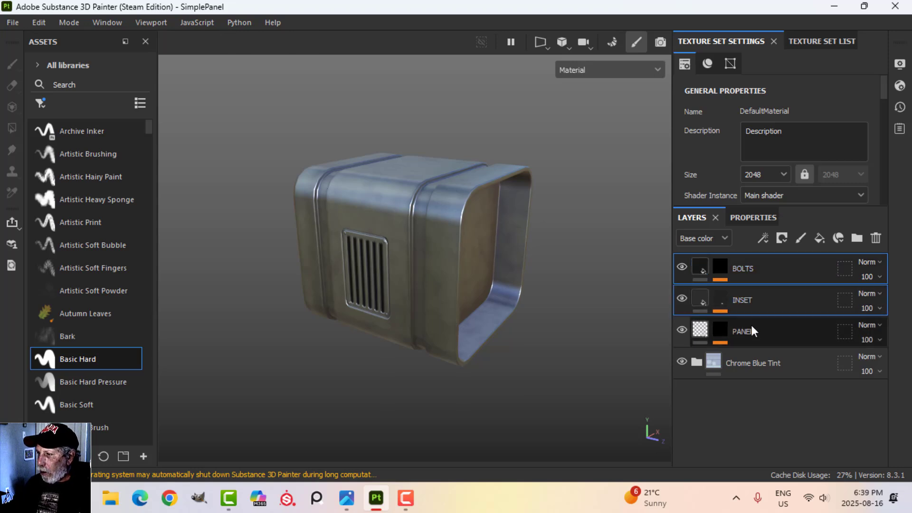
pyautogui.hotkey('ctrl', 'g')
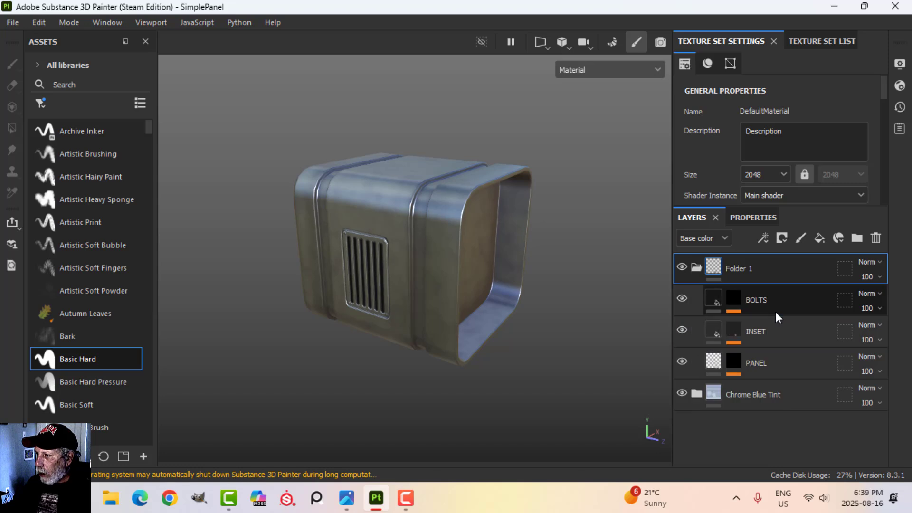
pyautogui.click(697, 267)
pyautogui.doubleClick(745, 266)
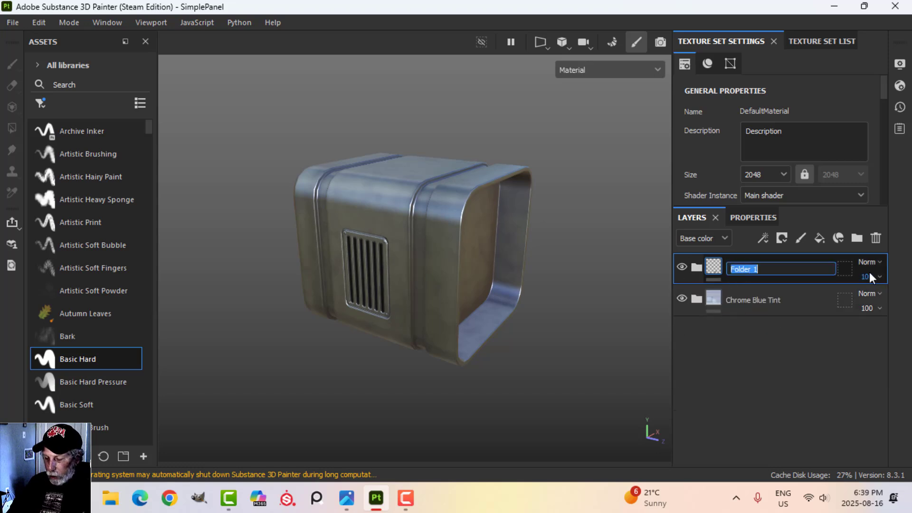
pyautogui.write('PANEL')
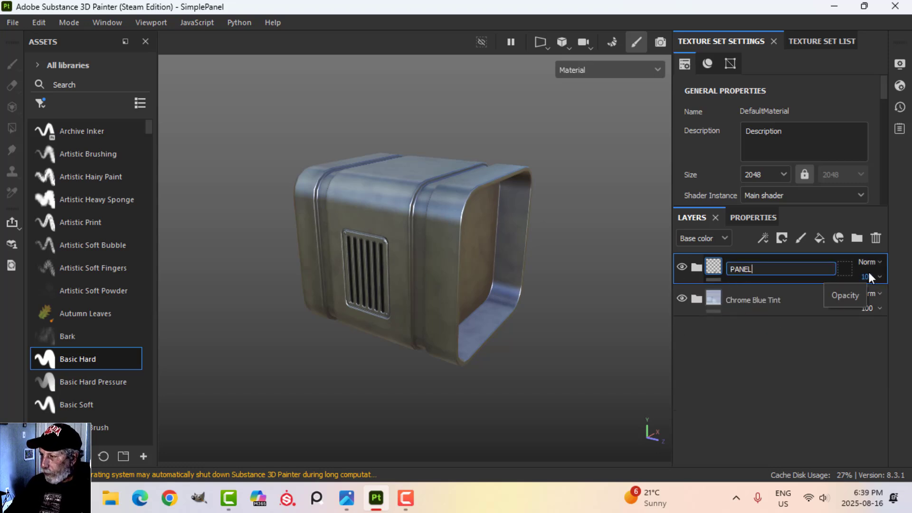
pyautogui.press('Return')
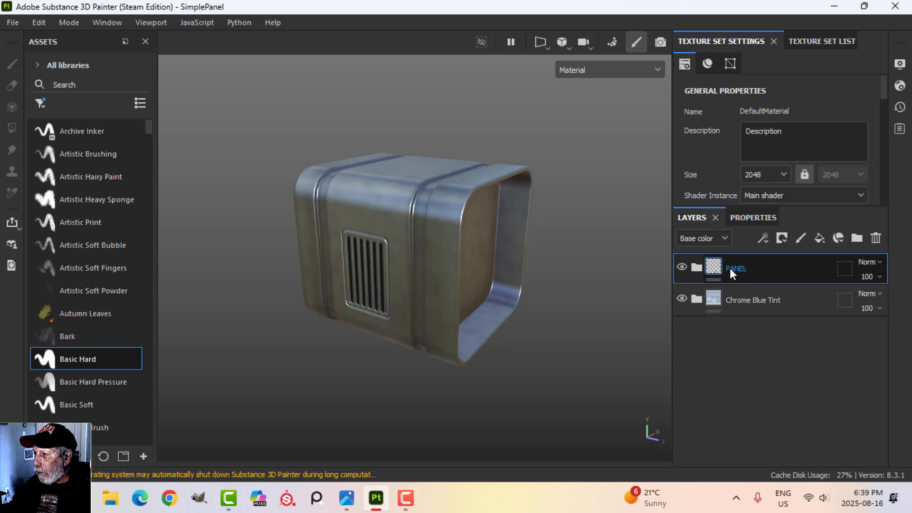
# - Add a fill layer above the PANEL folder with only color and roughness enabled, and set its roughness to about 0.9
pyautogui.click(825, 237)
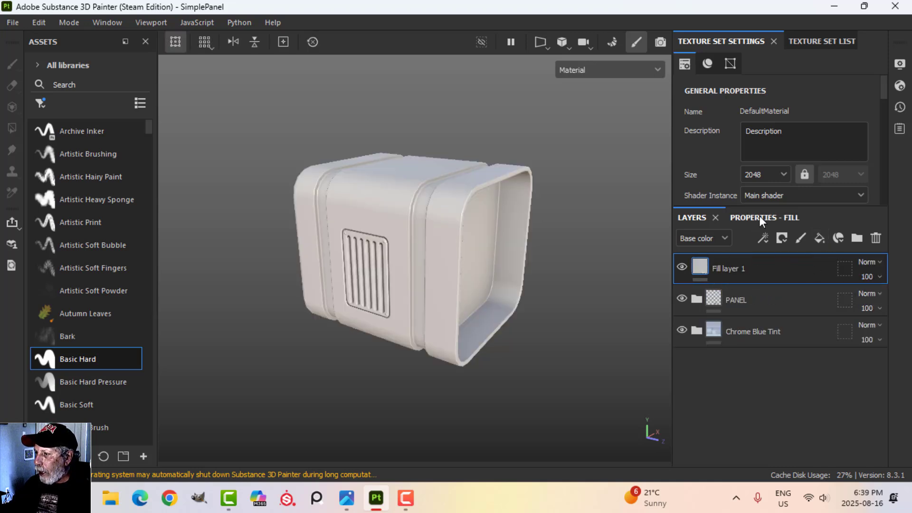
pyautogui.click(758, 217)
pyautogui.scroll(1, 739, 306)
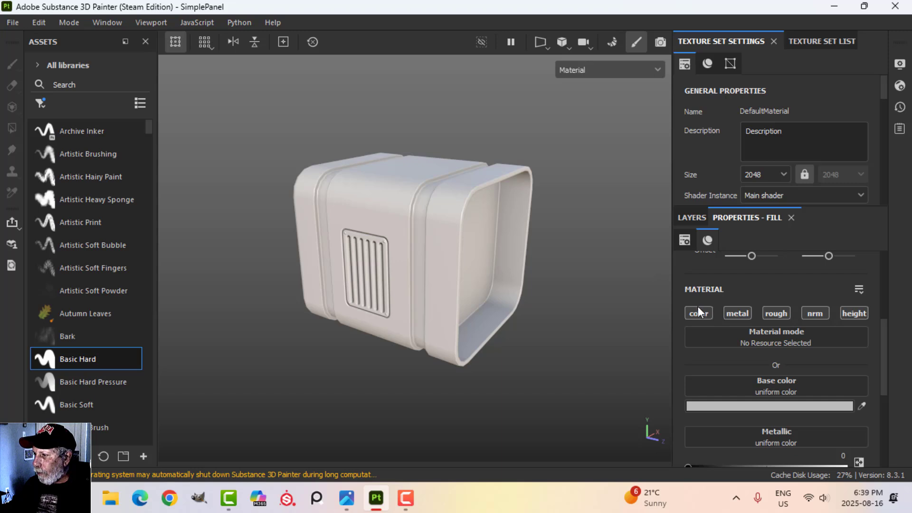
pyautogui.click(744, 315)
pyautogui.click(775, 311)
pyautogui.scroll(-1, 772, 342)
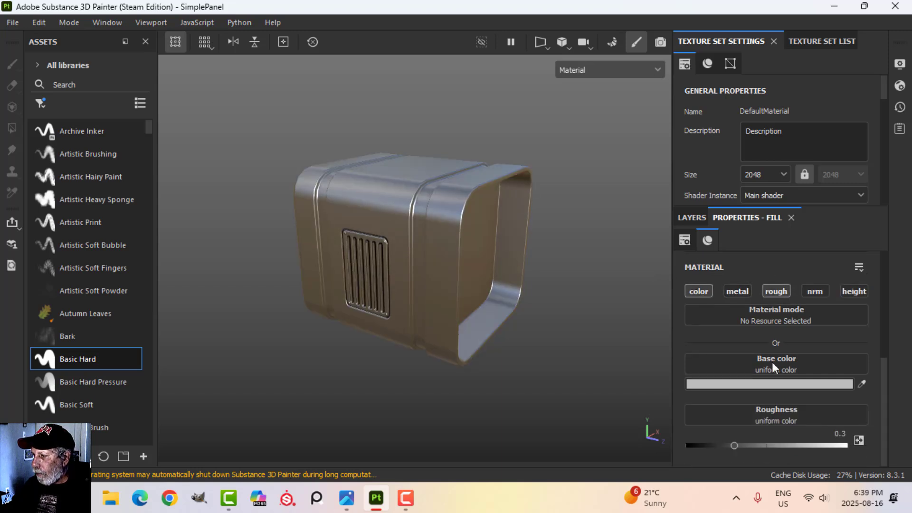
pyautogui.moveTo(737, 446); pyautogui.dragTo(832, 446)
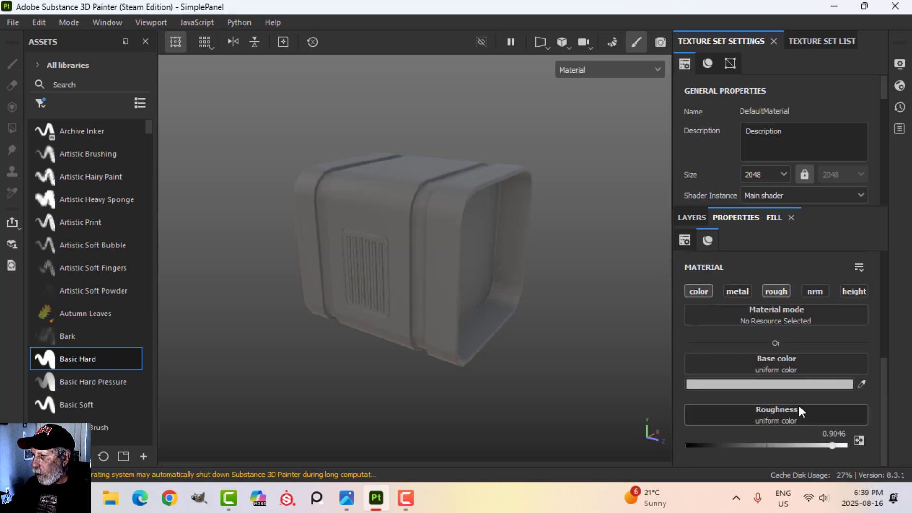
# - Set the new fill layer's base color to a very dark brown
pyautogui.click(788, 384)
pyautogui.click(743, 402)
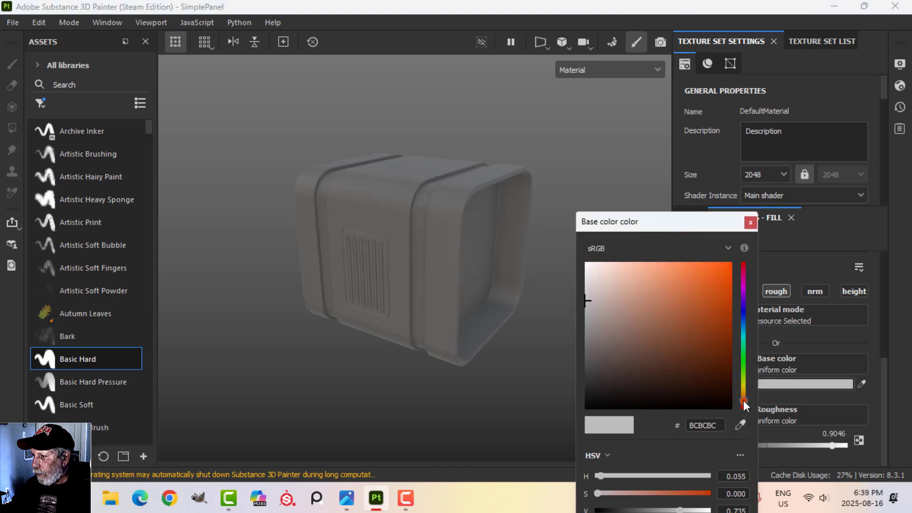
pyautogui.click(718, 390)
pyautogui.click(751, 222)
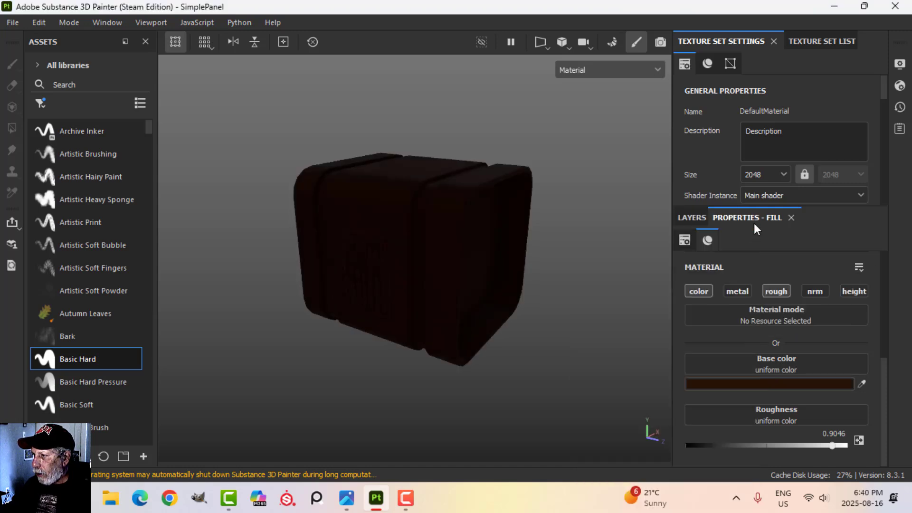
# - Add a black mask to the dark brown fill layer and give it a Dirt generator
pyautogui.click(695, 217)
pyautogui.click(781, 238)
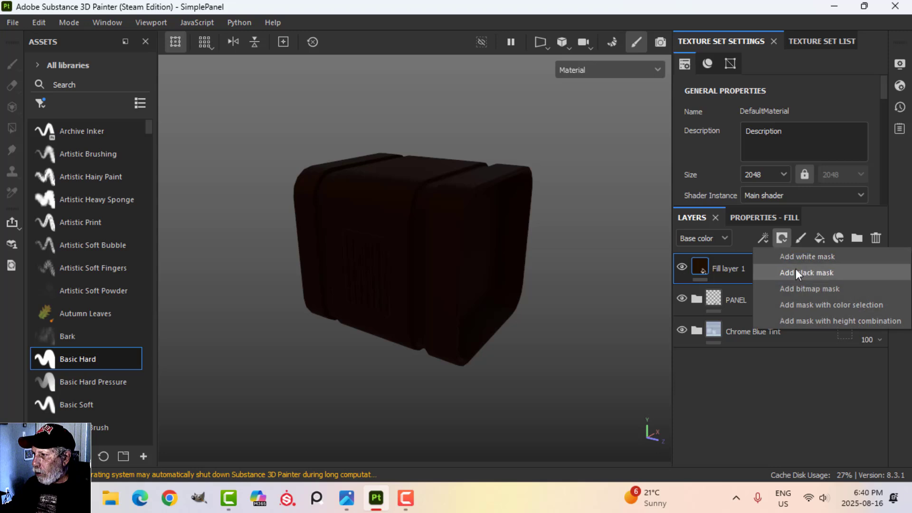
pyautogui.click(796, 269)
pyautogui.click(760, 236)
pyautogui.click(783, 252)
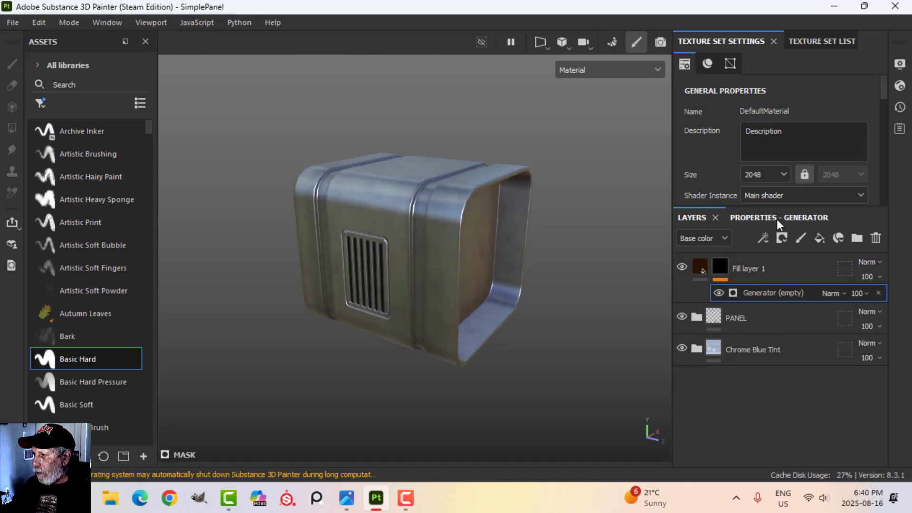
pyautogui.click(777, 218)
pyautogui.click(788, 275)
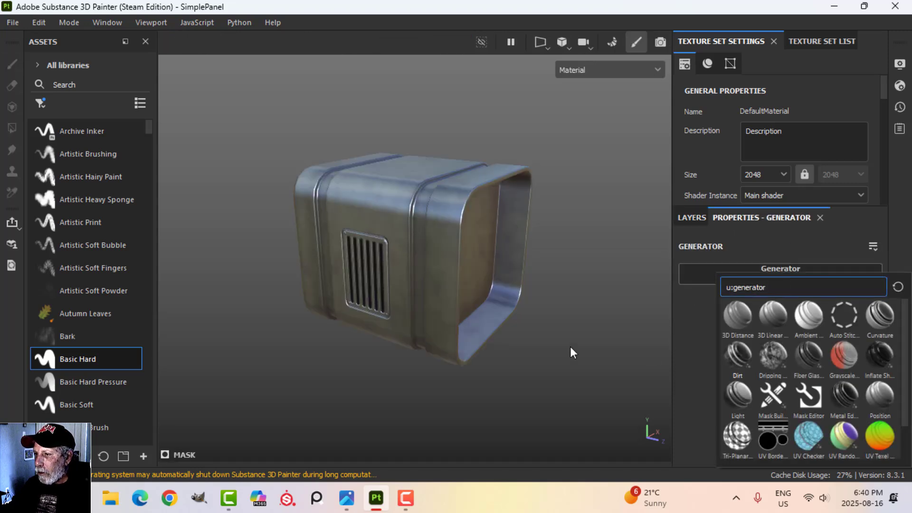
# - Set the generator's Dirt Level to 0.57, checking the dirt from several angles and under changed lighting
pyautogui.moveTo(826, 378); pyautogui.dragTo(786, 377)
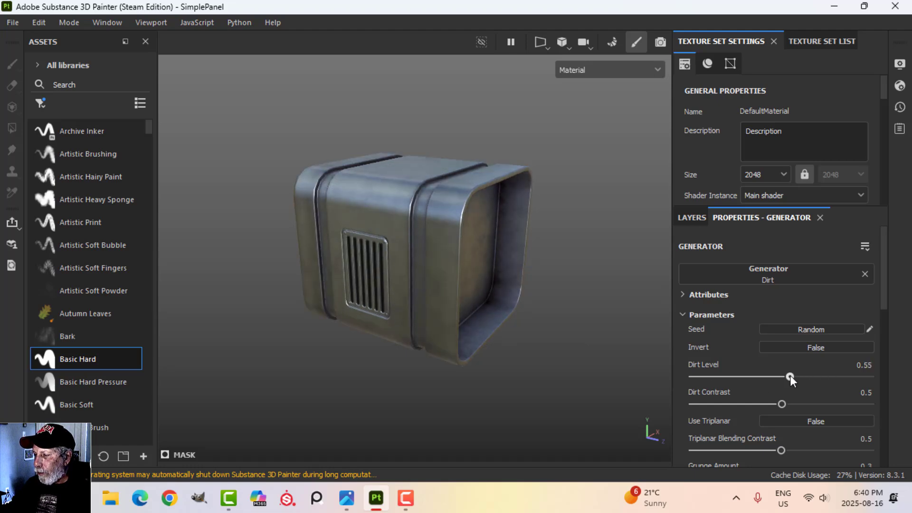
pyautogui.keyDown('alt'); pyautogui.moveTo(495, 304); pyautogui.dragTo(488, 259); pyautogui.keyUp('alt')
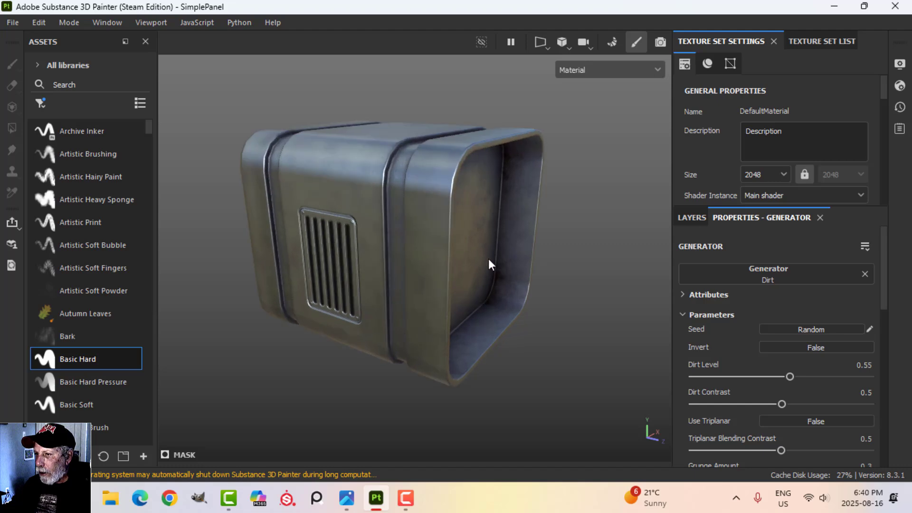
pyautogui.keyDown('alt'); pyautogui.moveTo(439, 313); pyautogui.dragTo(461, 237); pyautogui.keyUp('alt')
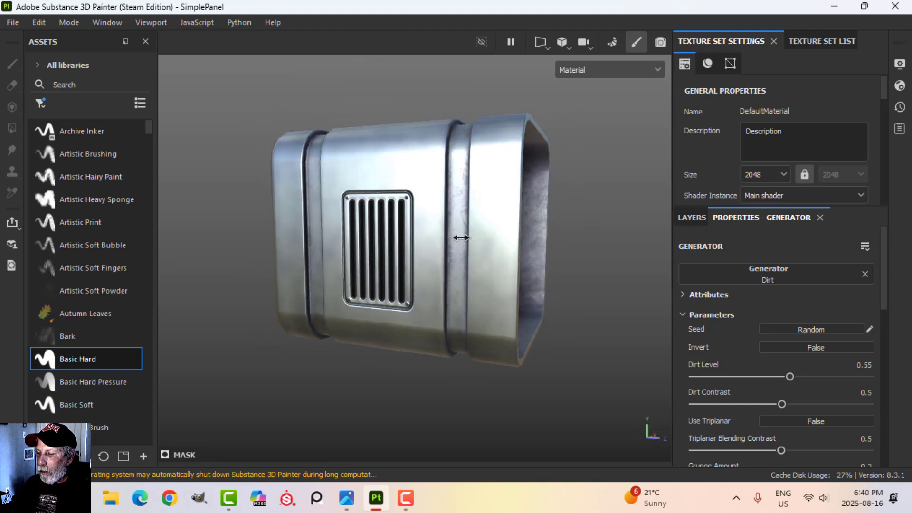
pyautogui.moveTo(461, 237)
pyautogui.keyDown('shift'); pyautogui.mouseDown(button='right')
pyautogui.moveTo(469, 237)
pyautogui.moveTo(456, 241)
pyautogui.mouseUp(button='right'); pyautogui.keyUp('shift')
pyautogui.keyDown('alt'); pyautogui.moveTo(456, 241); pyautogui.dragTo(453, 274); pyautogui.keyUp('alt')
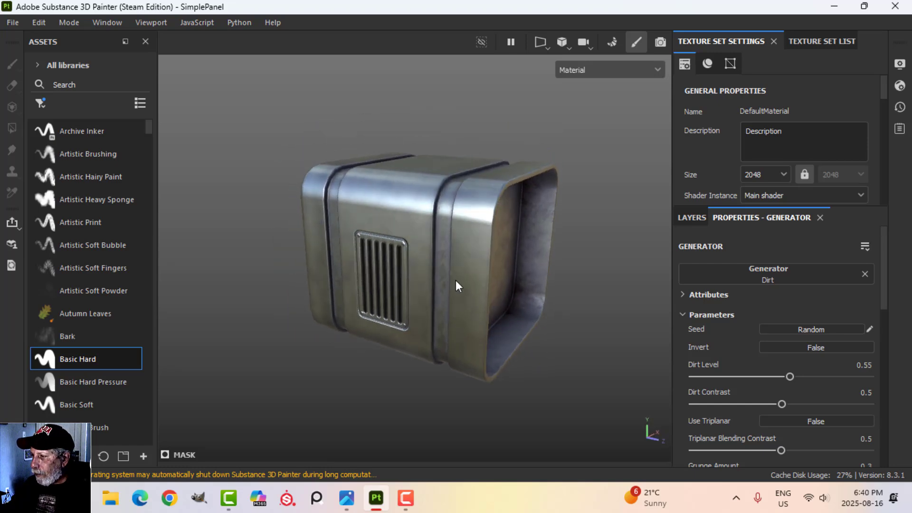
pyautogui.moveTo(794, 377); pyautogui.dragTo(793, 375)
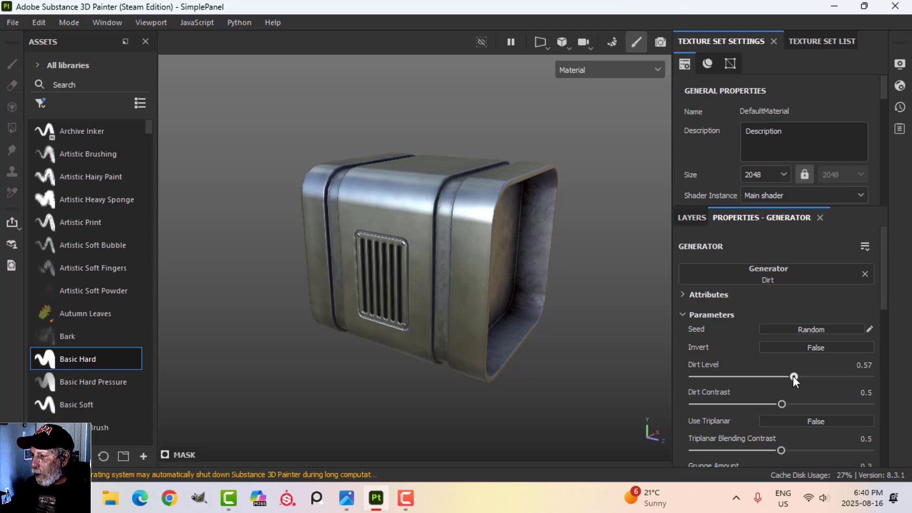
# - Rename the dark brown fill layer as DIRT
pyautogui.click(698, 217)
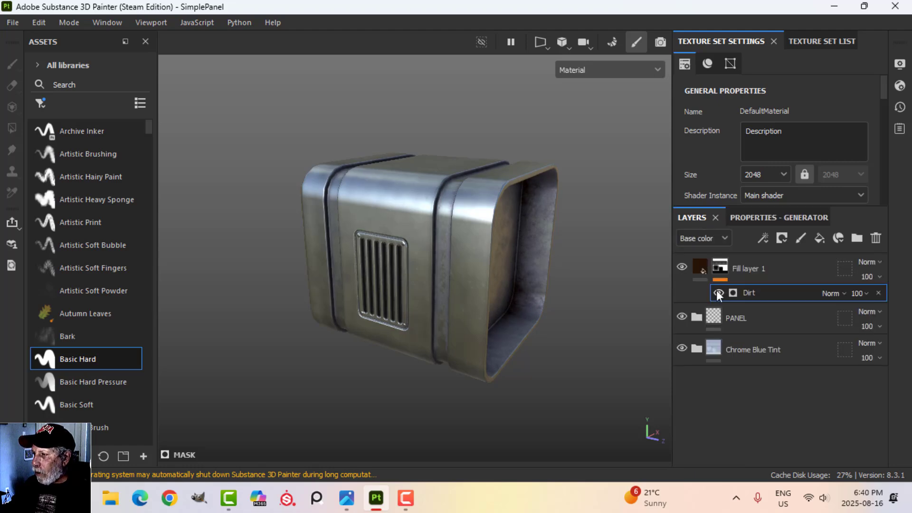
pyautogui.click(738, 269)
pyautogui.doubleClick(738, 269)
pyautogui.write('D')
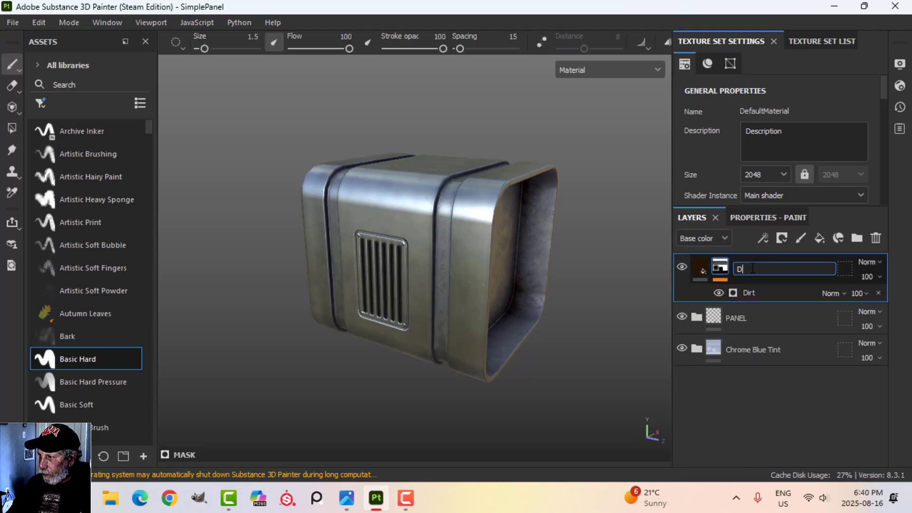
pyautogui.write('IRT')
pyautogui.press('Return')
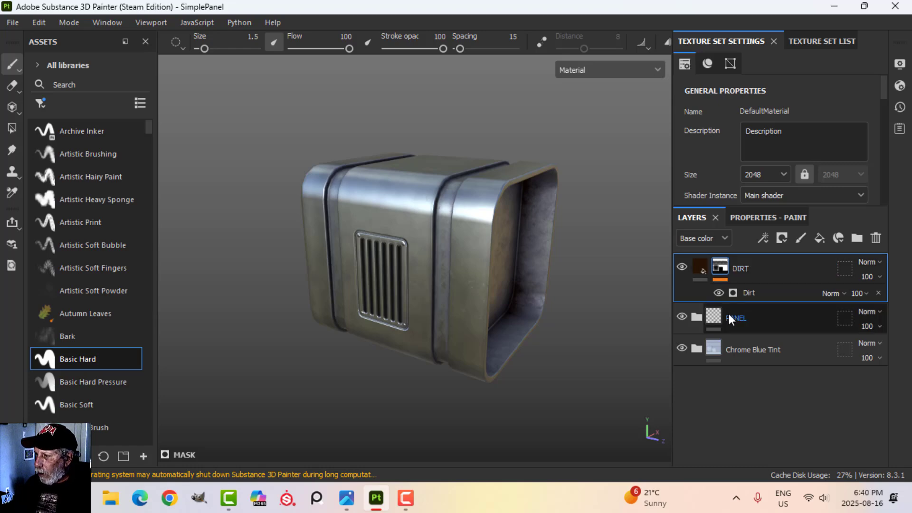
# - Add an anchor point to the PANEL folder
pyautogui.click(713, 318)
pyautogui.click(762, 236)
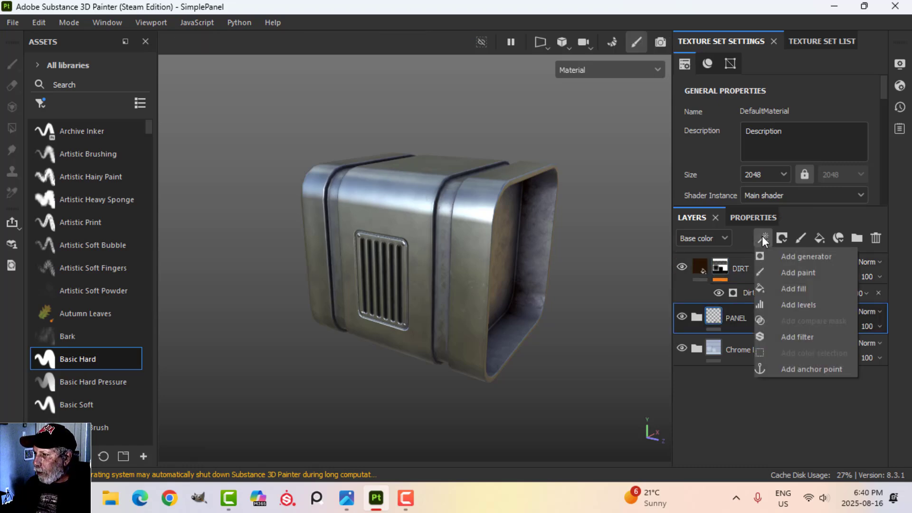
pyautogui.click(807, 369)
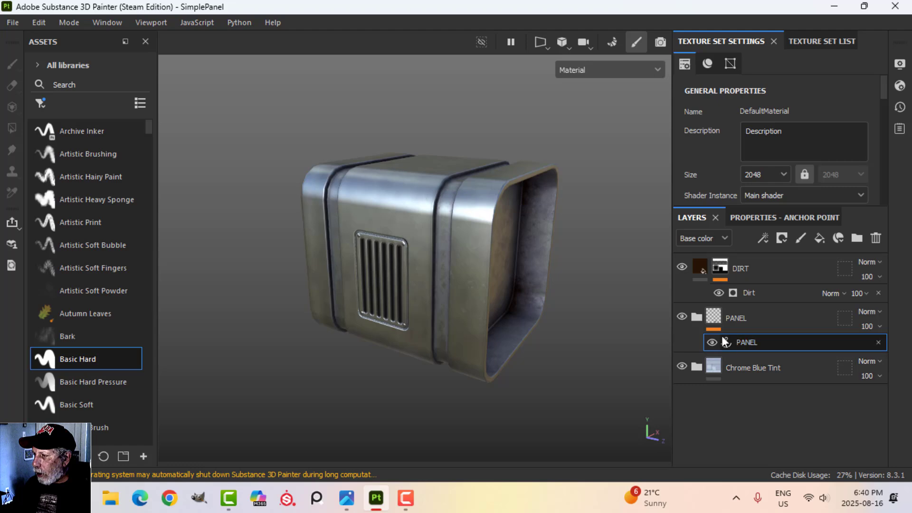
# - Enable Micro Height and Micro Normal in the Dirt generator's micro details
pyautogui.click(762, 294)
pyautogui.click(766, 214)
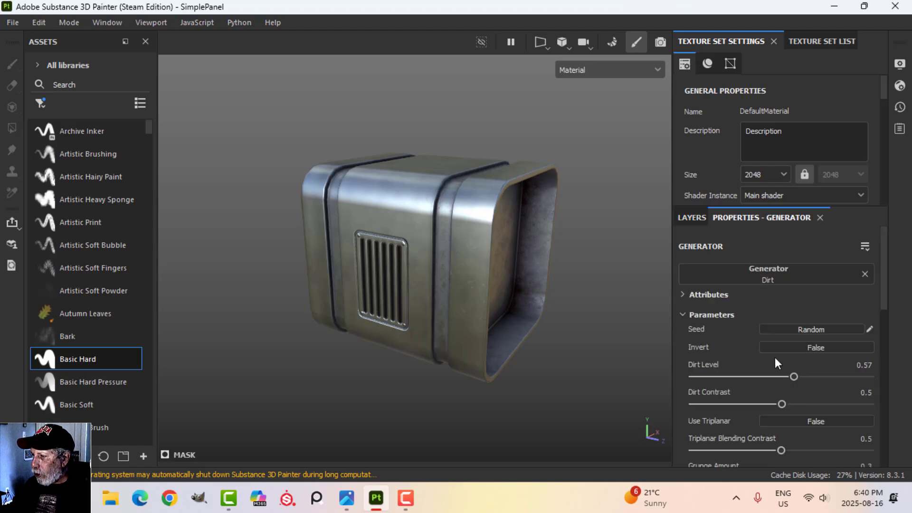
pyautogui.scroll(-5, 774, 358)
pyautogui.click(693, 329)
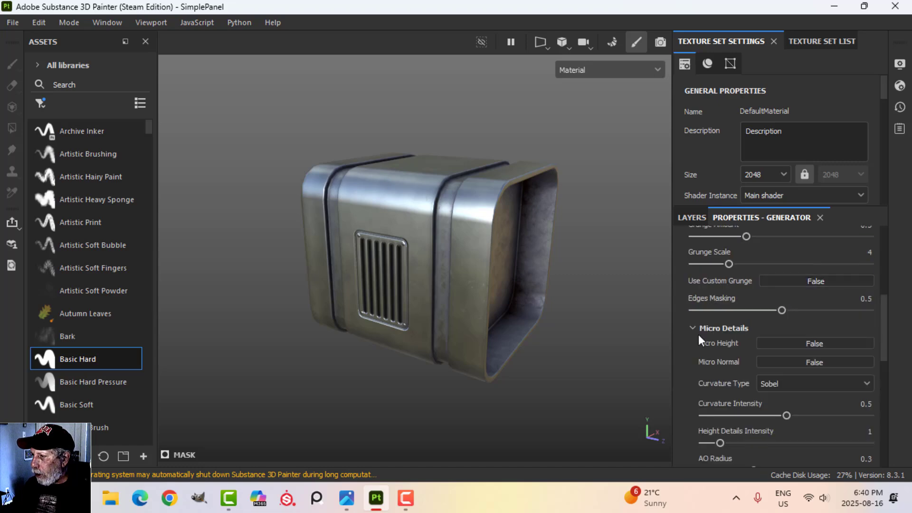
pyautogui.click(805, 343)
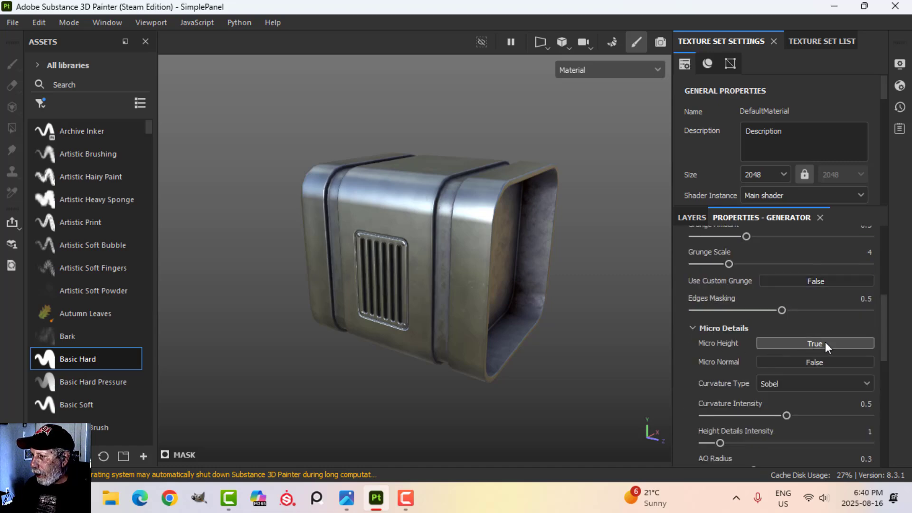
pyautogui.click(823, 362)
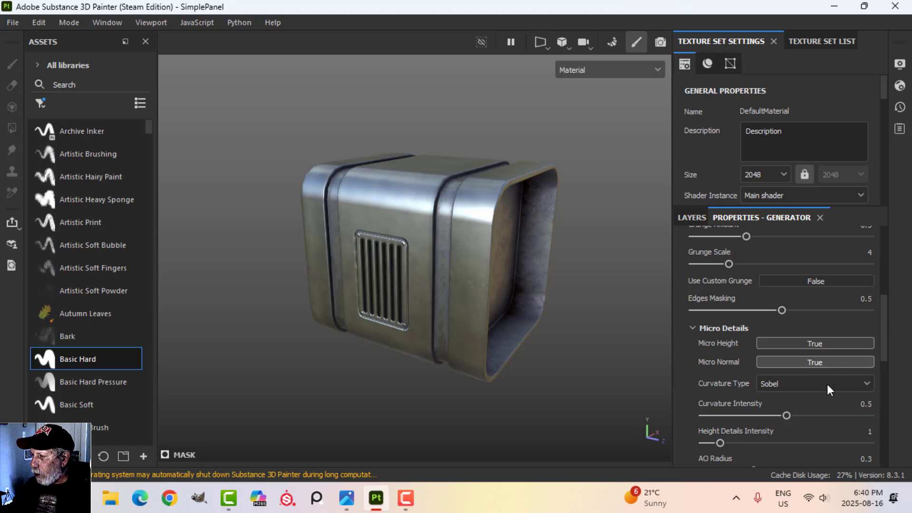
# - Assign the PANEL anchor point to the Dirt generator's Micro Normal input and reference its Normal channel
pyautogui.scroll(-10, 820, 376)
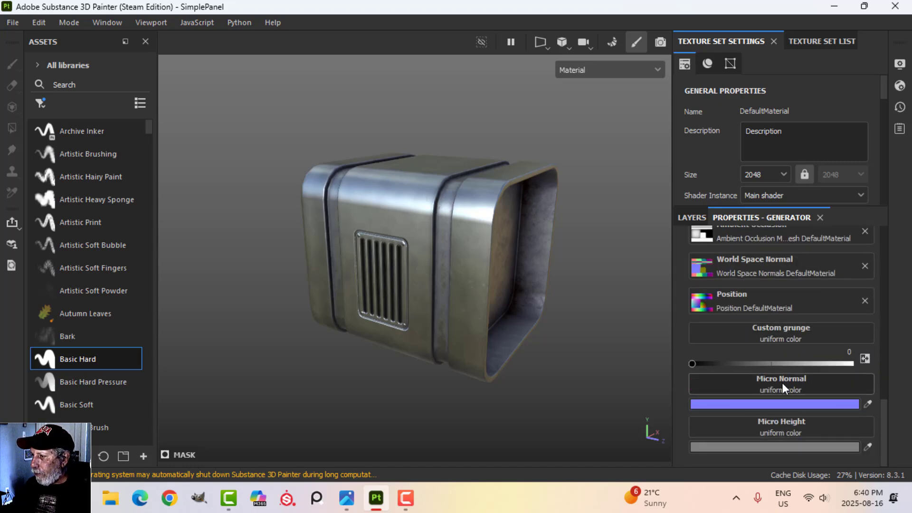
pyautogui.click(782, 383)
pyautogui.click(807, 184)
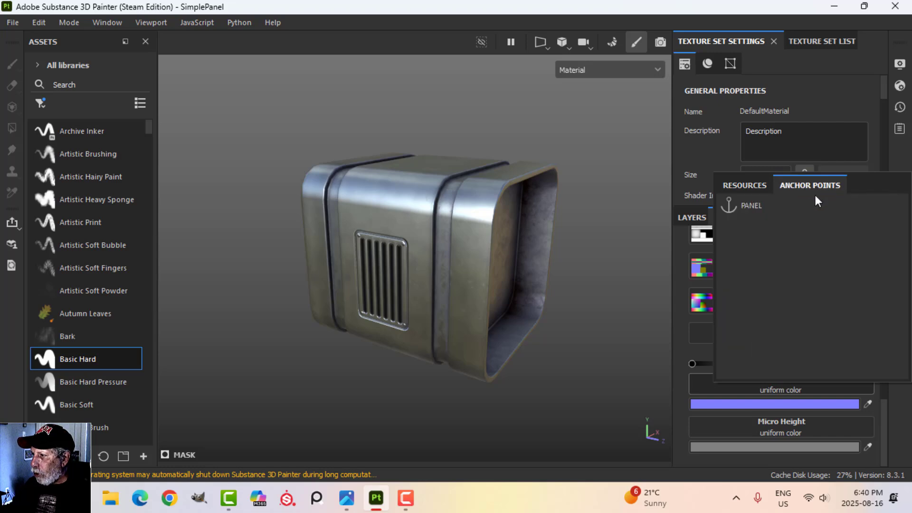
pyautogui.click(746, 206)
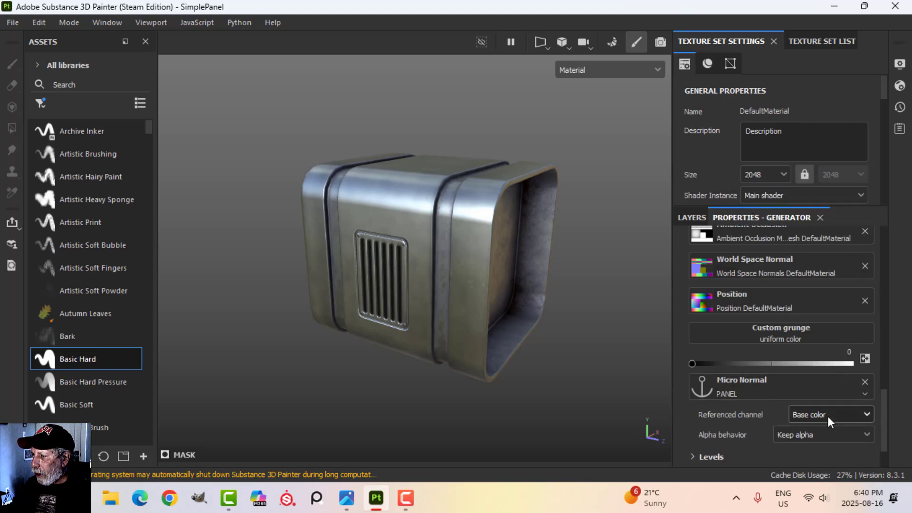
pyautogui.click(812, 415)
pyautogui.click(810, 485)
# - Assign the PANEL anchor point to the Micro Height input, reference its Height channel, and inspect the dirt around the vent
pyautogui.scroll(-2, 760, 414)
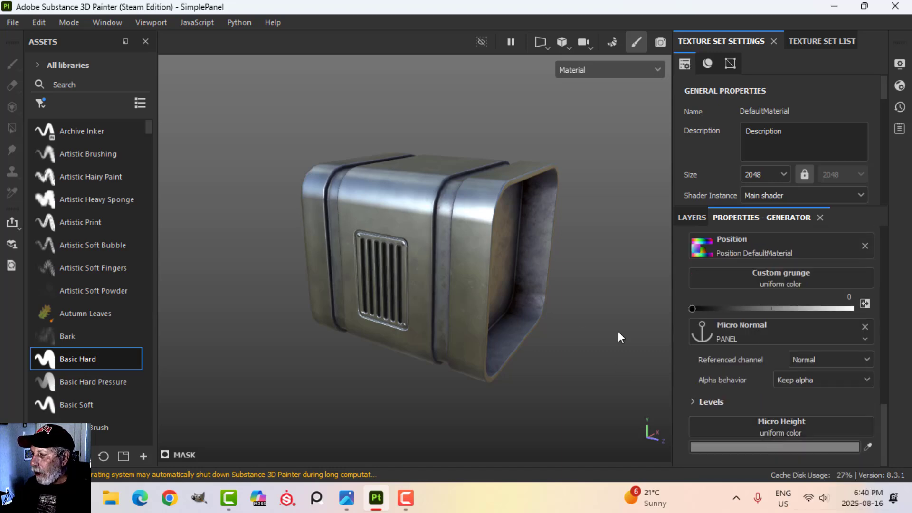
pyautogui.click(777, 427)
pyautogui.click(809, 227)
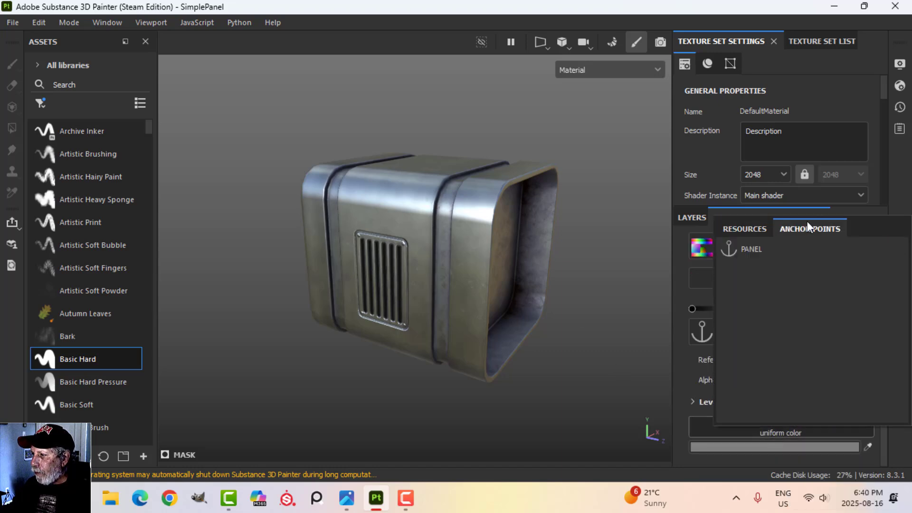
pyautogui.click(749, 250)
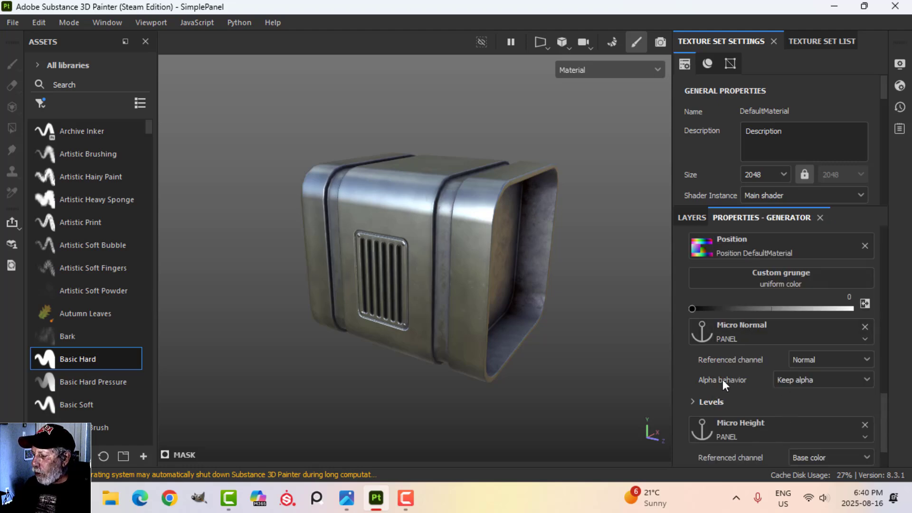
pyautogui.scroll(-1, 780, 415)
pyautogui.click(818, 403)
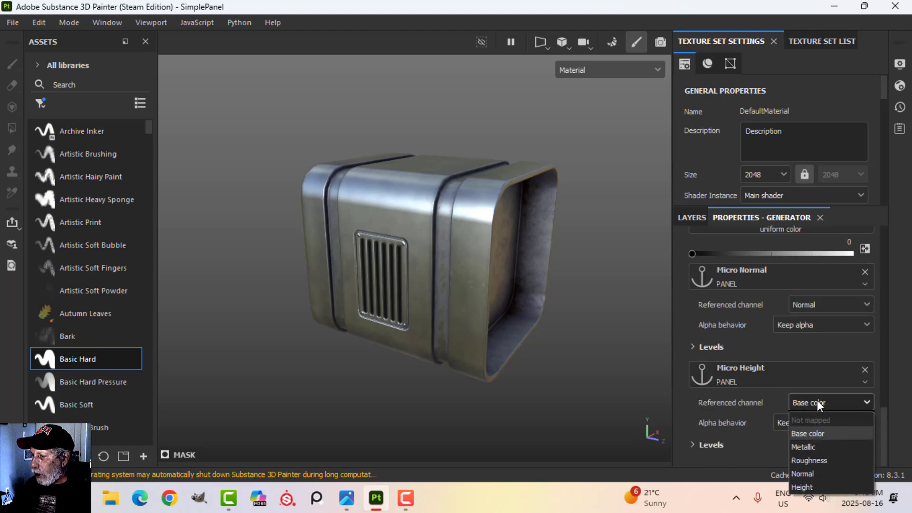
pyautogui.click(809, 481)
pyautogui.scroll(3, 422, 343)
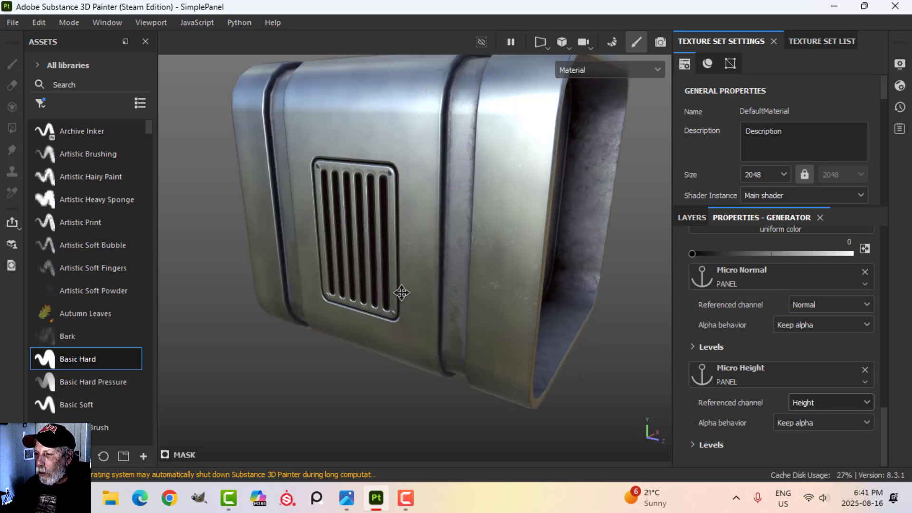
pyautogui.keyDown('alt'); pyautogui.moveTo(401, 294); pyautogui.dragTo(629, 382); pyautogui.keyUp('alt')
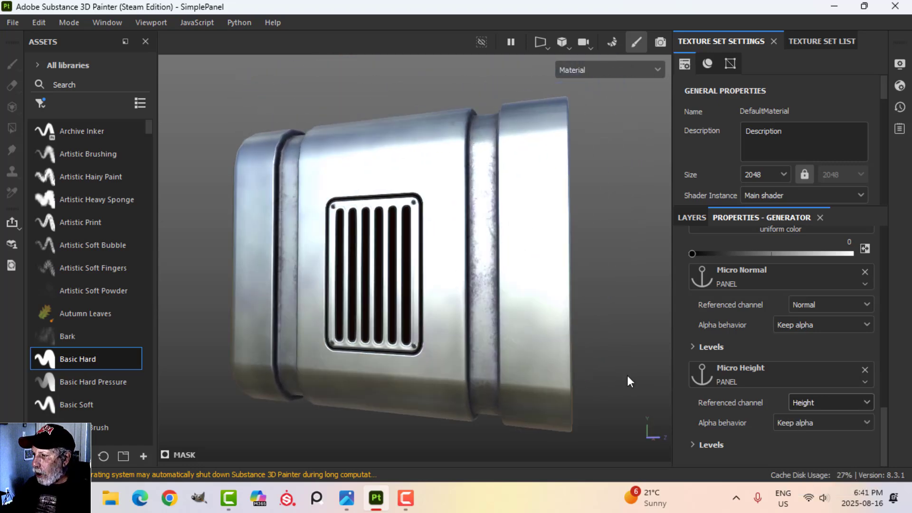
# - Try Base color as the Micro Height referenced channel to compare the dirt, and restore Height
pyautogui.click(811, 403)
pyautogui.click(809, 431)
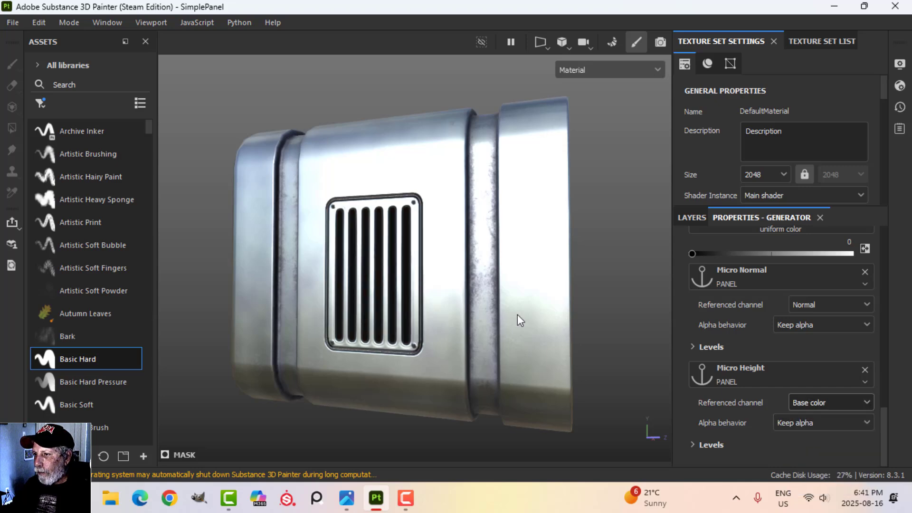
pyautogui.keyDown('alt'); pyautogui.moveTo(517, 315); pyautogui.dragTo(467, 292); pyautogui.keyUp('alt')
pyautogui.click(814, 402)
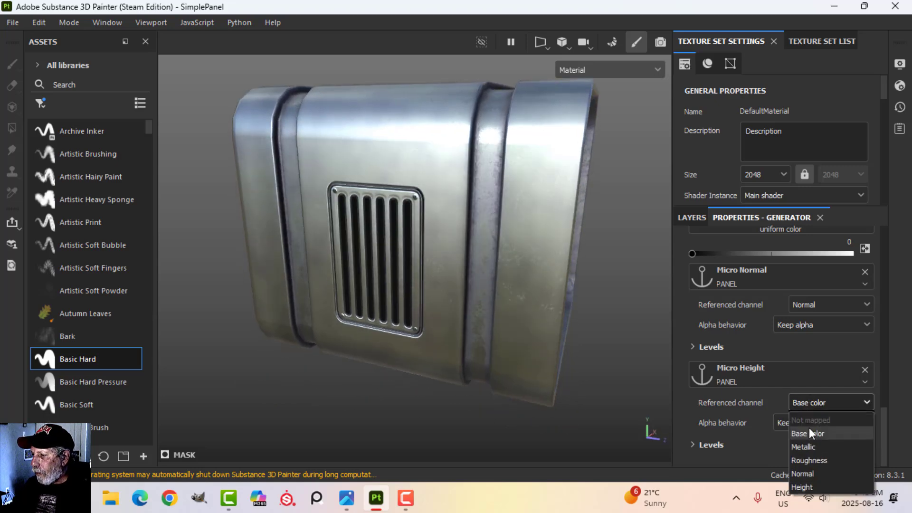
pyautogui.click(808, 487)
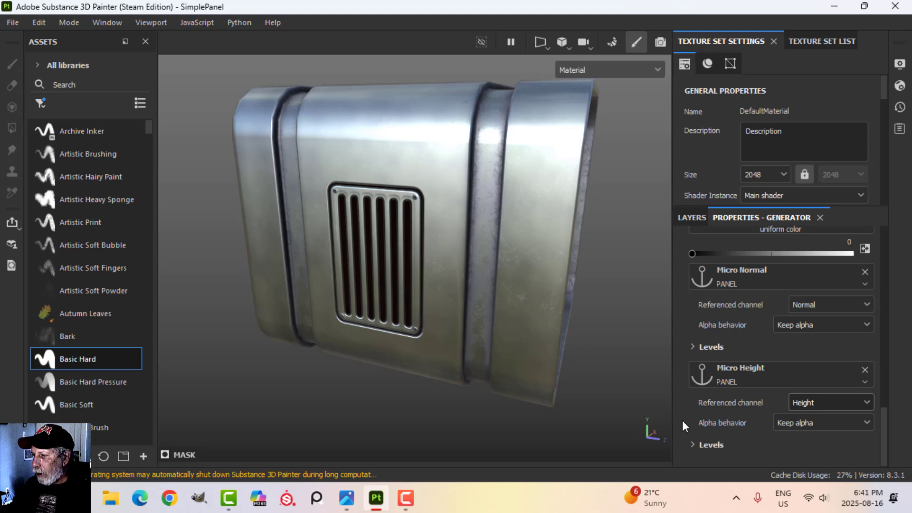
# - Adjust the Micro Height levels, testing inversion, setting the input white point to 0.381 and lowering the output white point
pyautogui.click(693, 445)
pyautogui.scroll(-3, 751, 419)
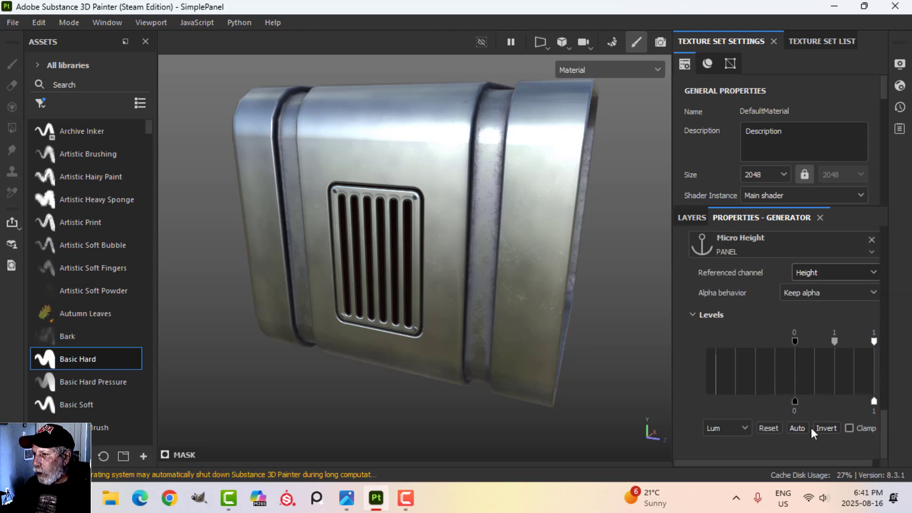
pyautogui.click(826, 428)
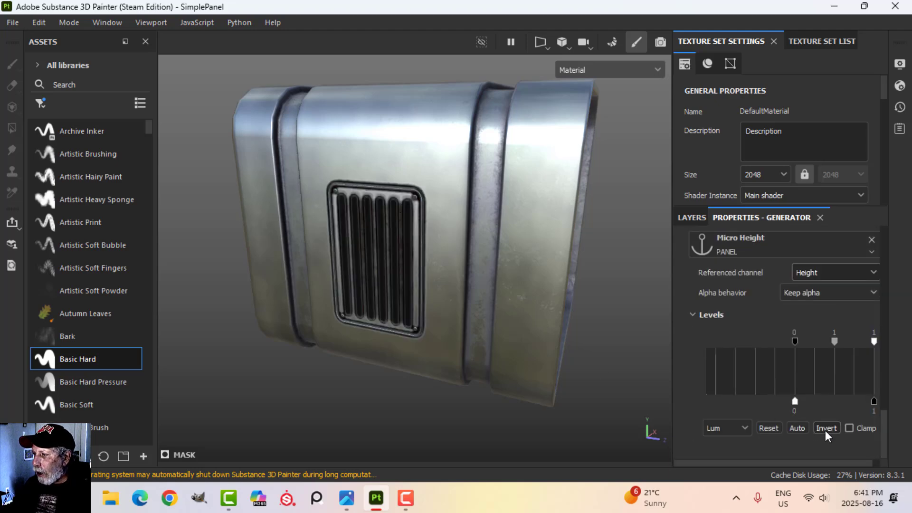
pyautogui.click(825, 429)
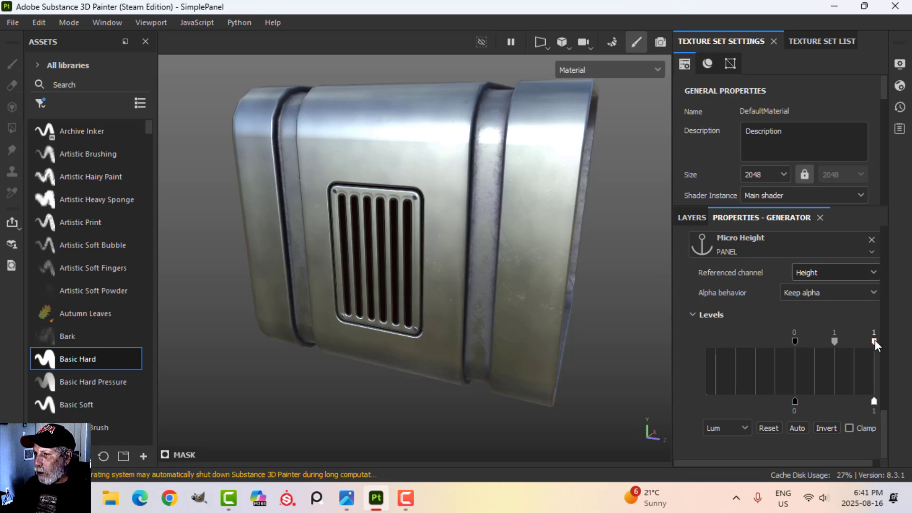
pyautogui.moveTo(874, 342)
pyautogui.mouseDown()
pyautogui.moveTo(814, 351)
pyautogui.moveTo(827, 351)
pyautogui.mouseUp()
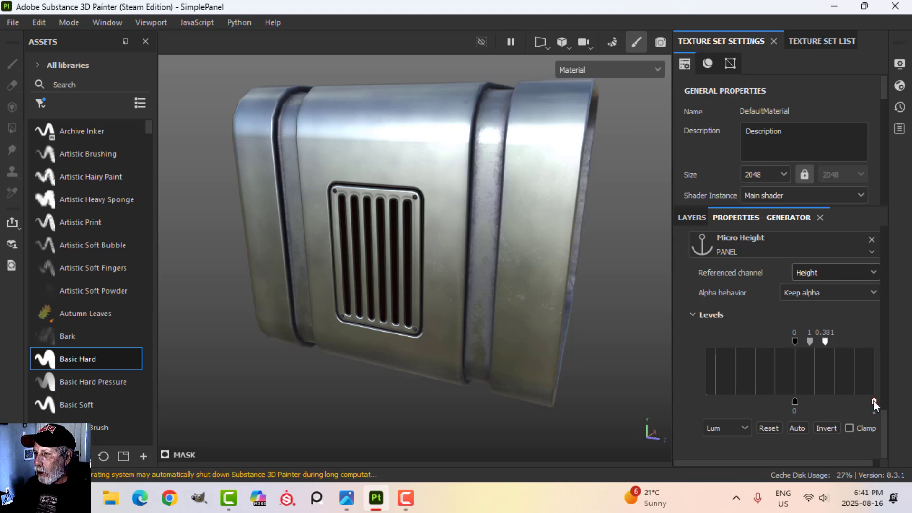
pyautogui.moveTo(873, 400); pyautogui.dragTo(817, 400)
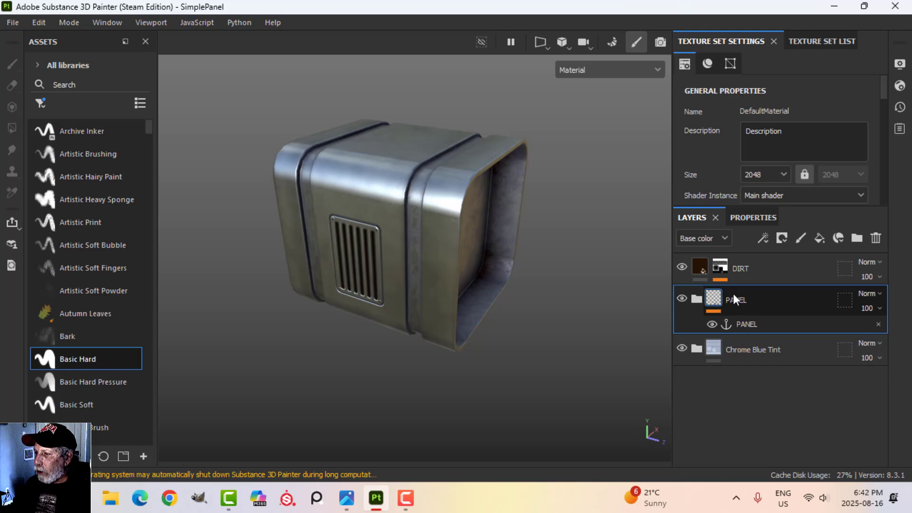
# - Create a smart material from the PANEL folder
pyautogui.rightClick(733, 297)
pyautogui.click(592, 448)
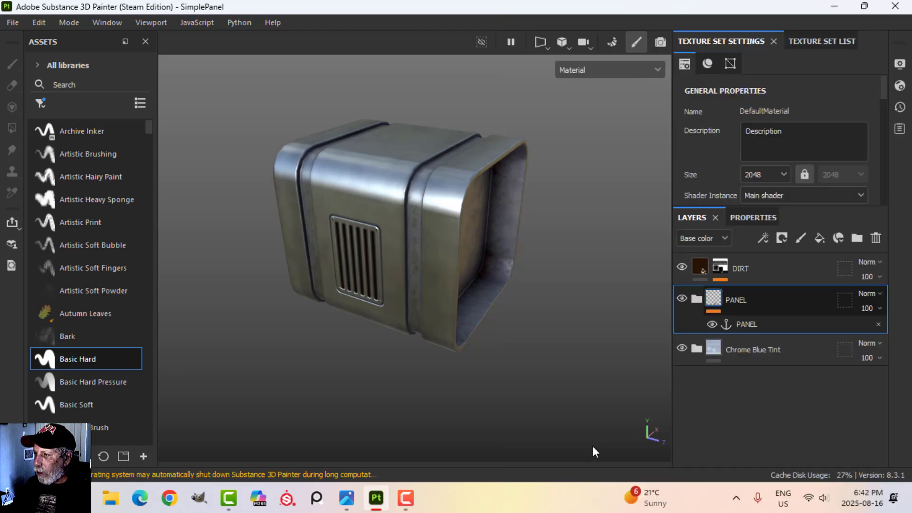
# - Hide the PANEL folder and the DIRT layer to show the bare chrome surface
pyautogui.click(682, 298)
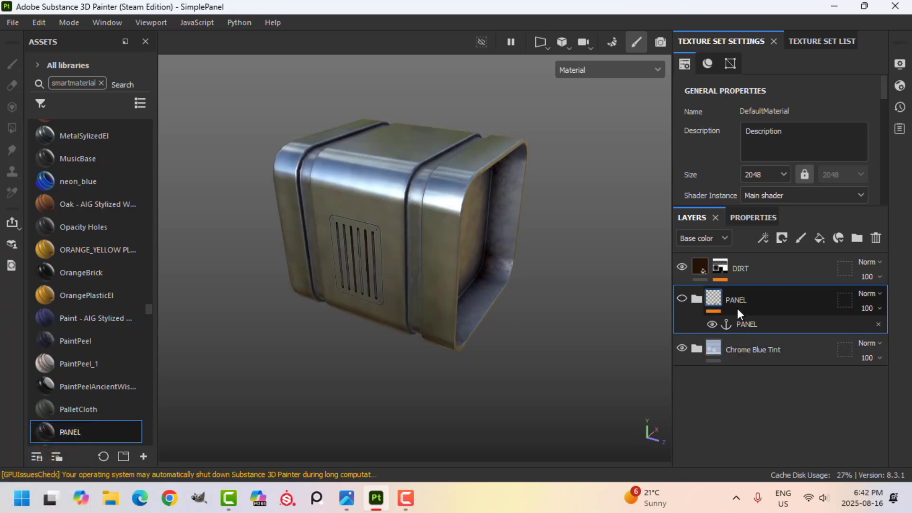
pyautogui.click(719, 268)
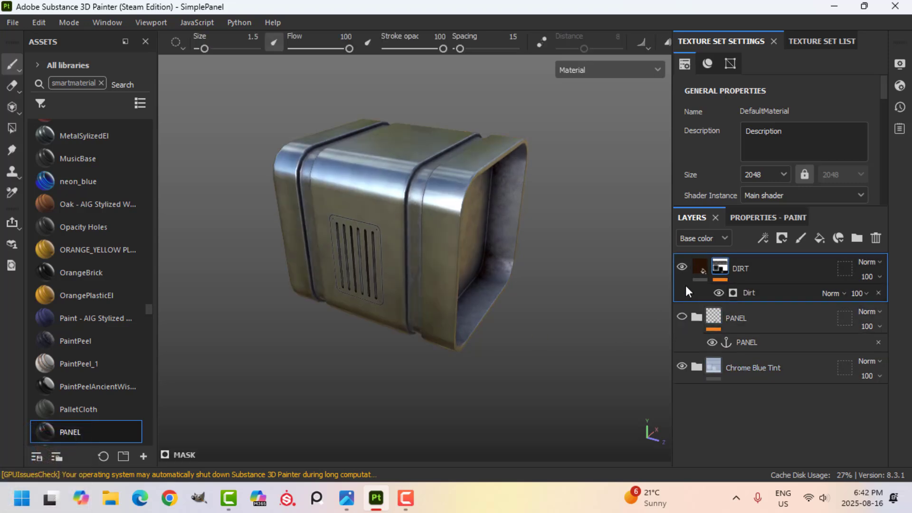
pyautogui.click(682, 267)
pyautogui.keyDown('alt'); pyautogui.moveTo(586, 321); pyautogui.dragTo(499, 313); pyautogui.keyUp('alt')
pyautogui.keyDown('alt'); pyautogui.moveTo(609, 325); pyautogui.dragTo(527, 318); pyautogui.keyUp('alt')
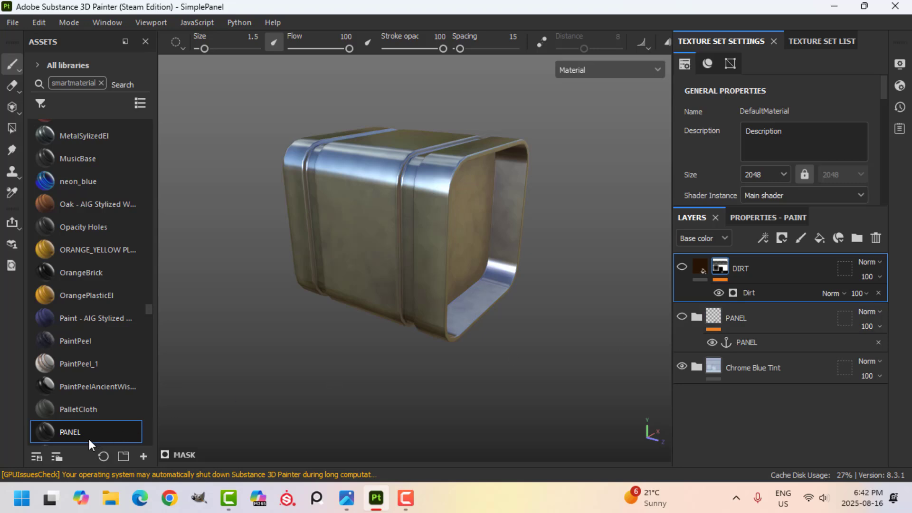
# - Add the PANEL smart material to the layer stack between the DIRT layer and the hidden PANEL folder
pyautogui.moveTo(71, 434); pyautogui.dragTo(732, 302)
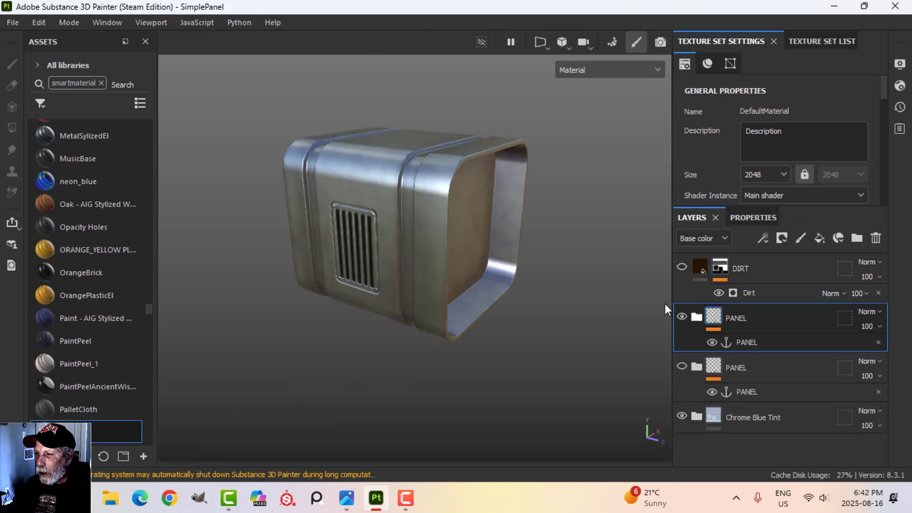
pyautogui.keyDown('alt'); pyautogui.moveTo(393, 307); pyautogui.dragTo(451, 323); pyautogui.keyUp('alt')
pyautogui.scroll(3, 513, 330)
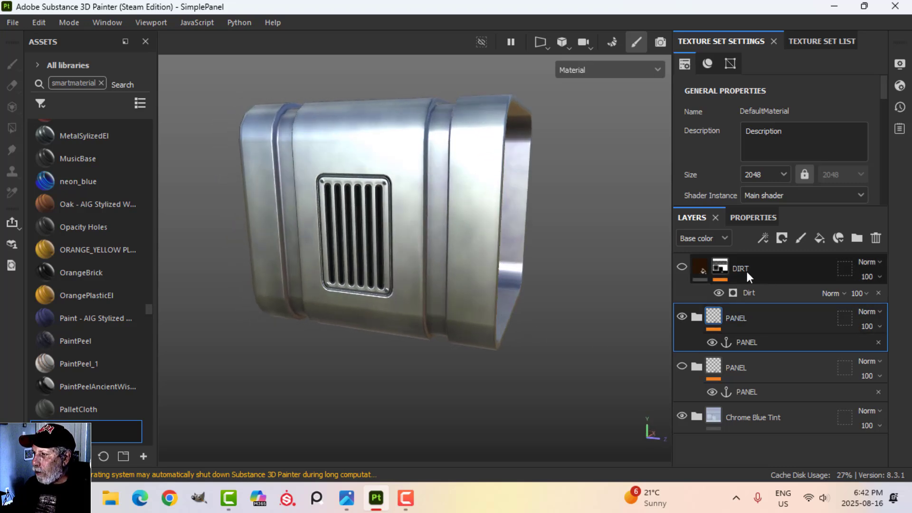
# - Add a Transform filter to the new PANEL folder
pyautogui.click(762, 238)
pyautogui.click(788, 335)
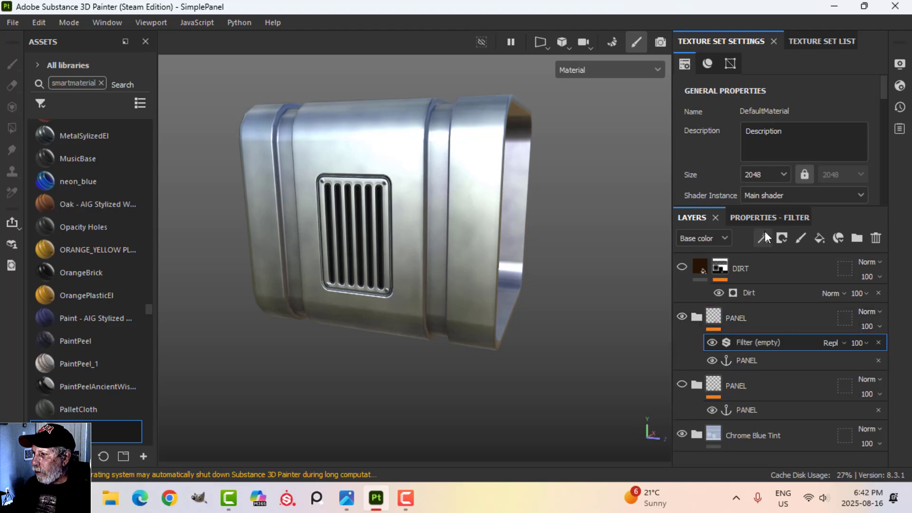
pyautogui.click(765, 291)
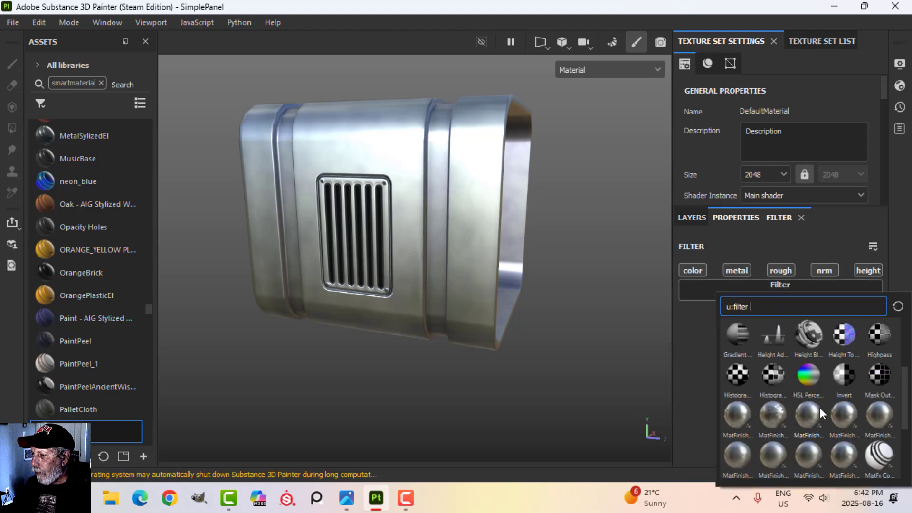
pyautogui.click(816, 460)
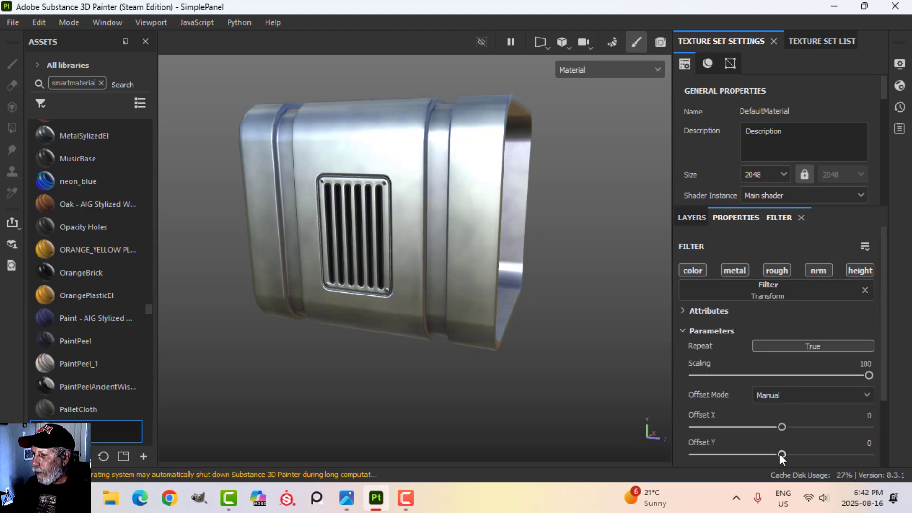
# - Set the Transform filter's Offset X to 0.02 and check the shifted vent from several angles
pyautogui.moveTo(782, 455); pyautogui.dragTo(793, 426)
pyautogui.keyDown('alt'); pyautogui.moveTo(517, 361); pyautogui.dragTo(503, 298); pyautogui.keyUp('alt')
pyautogui.scroll(-3, 505, 294)
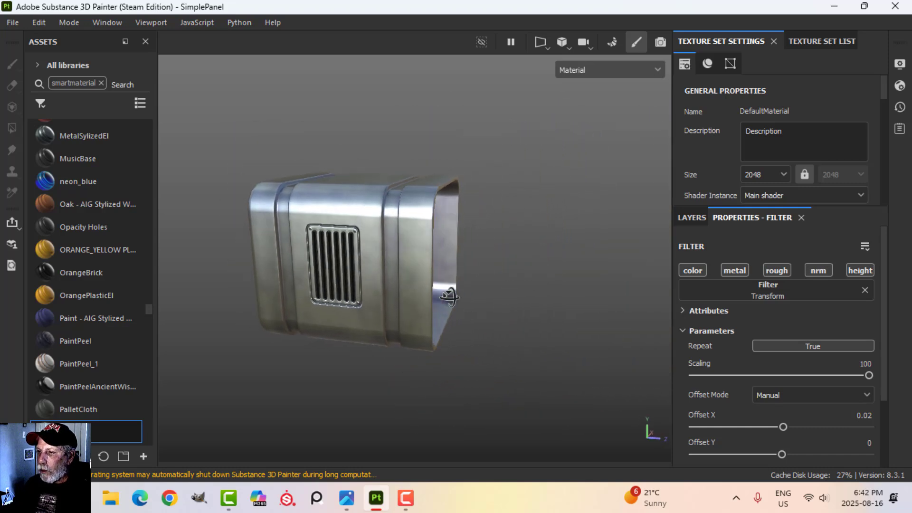
pyautogui.keyDown('alt'); pyautogui.moveTo(426, 301); pyautogui.dragTo(450, 284); pyautogui.keyUp('alt')
pyautogui.scroll(3, 427, 328)
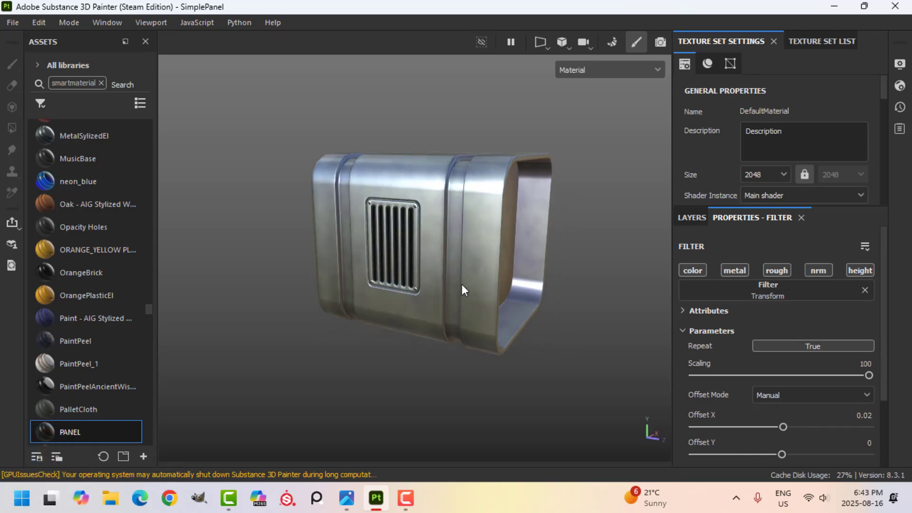